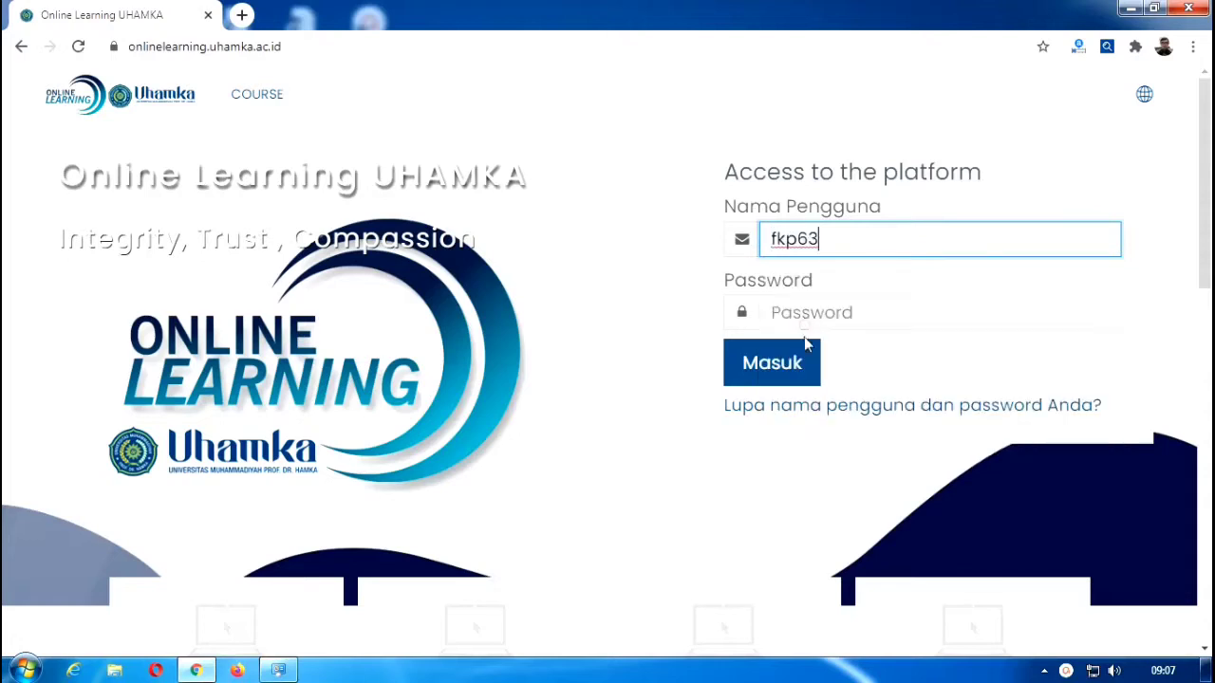
Step: Enter the account password and log in to the Online Learning UHAMKA platform
left_click(797, 318)
type("••••••")
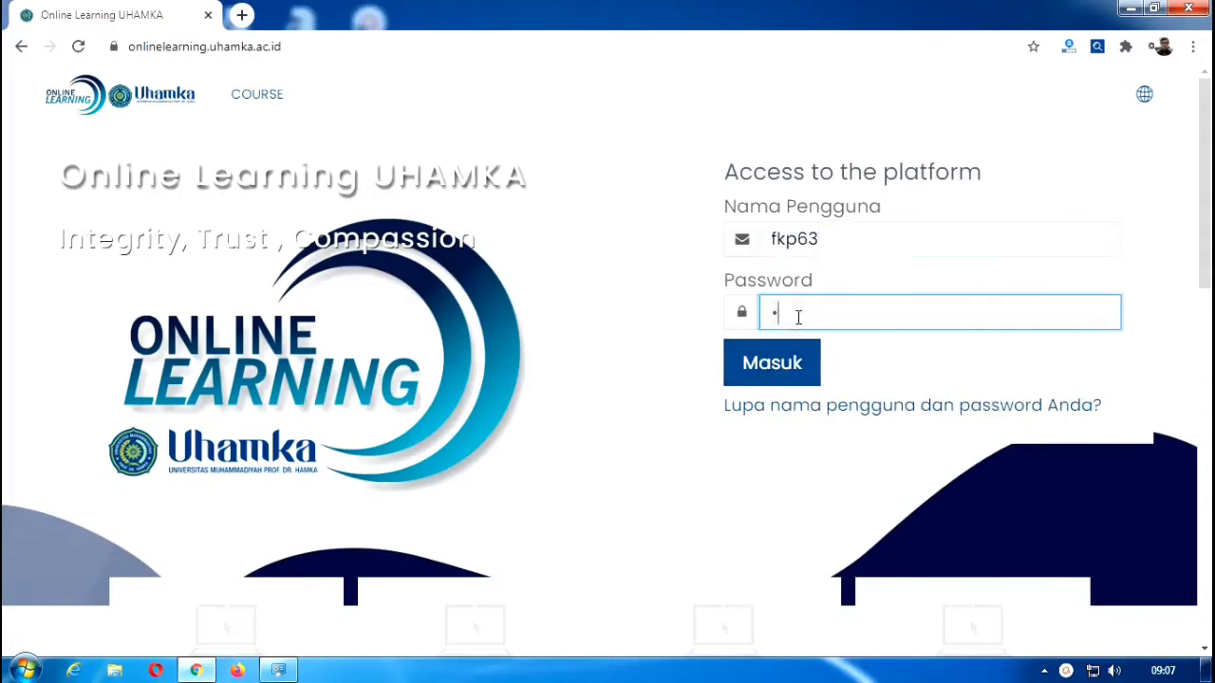
type("•••••")
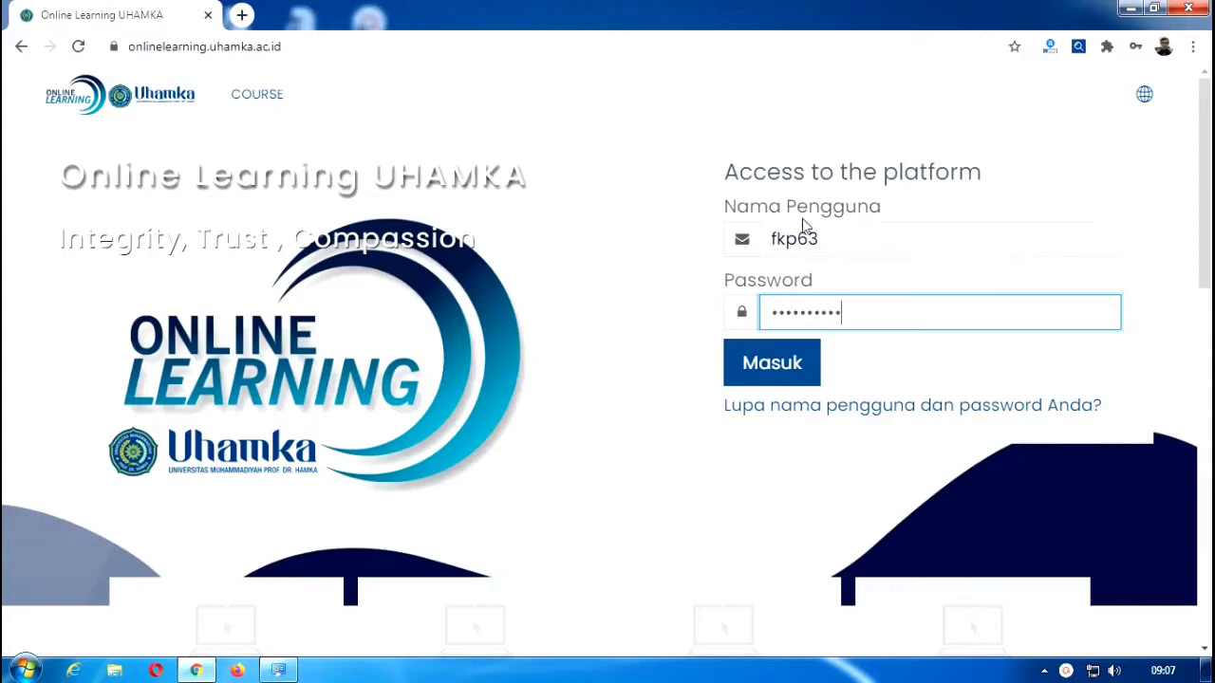
left_click(793, 372)
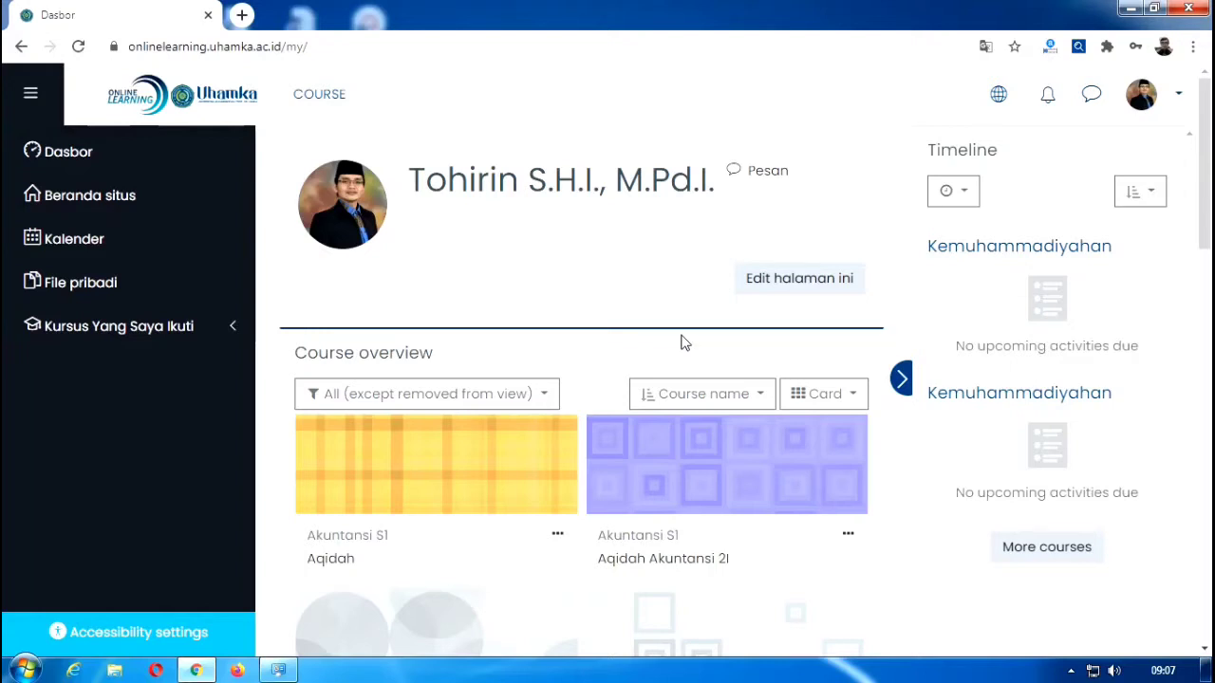
Step: Open the Aqidah Akuntansi 2I course from the course overview and look through its weekly sections
scroll(684, 342, "down", 1)
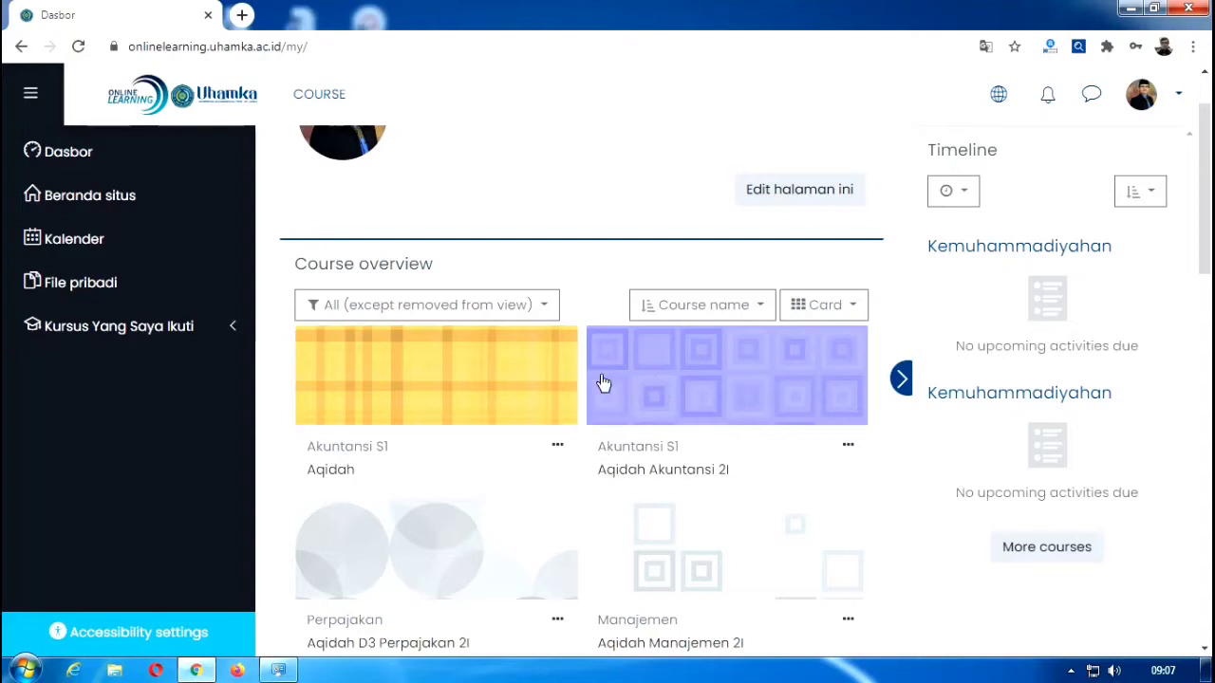
left_click(693, 472)
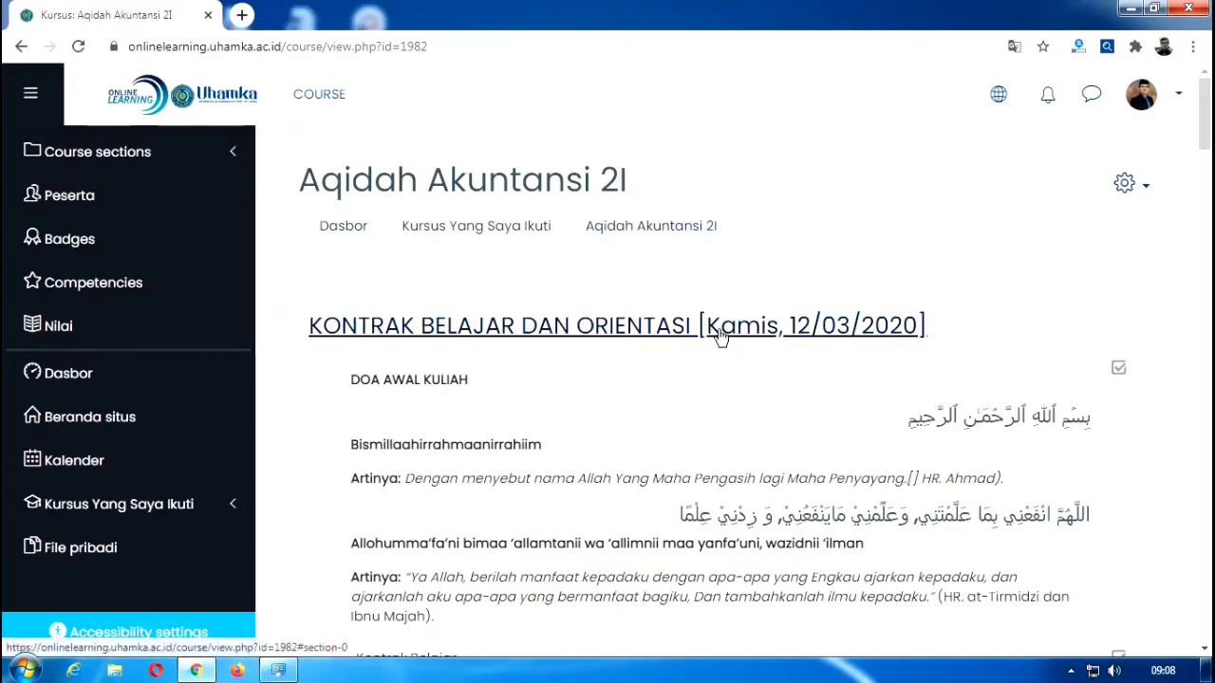
scroll(664, 308, "down", 3)
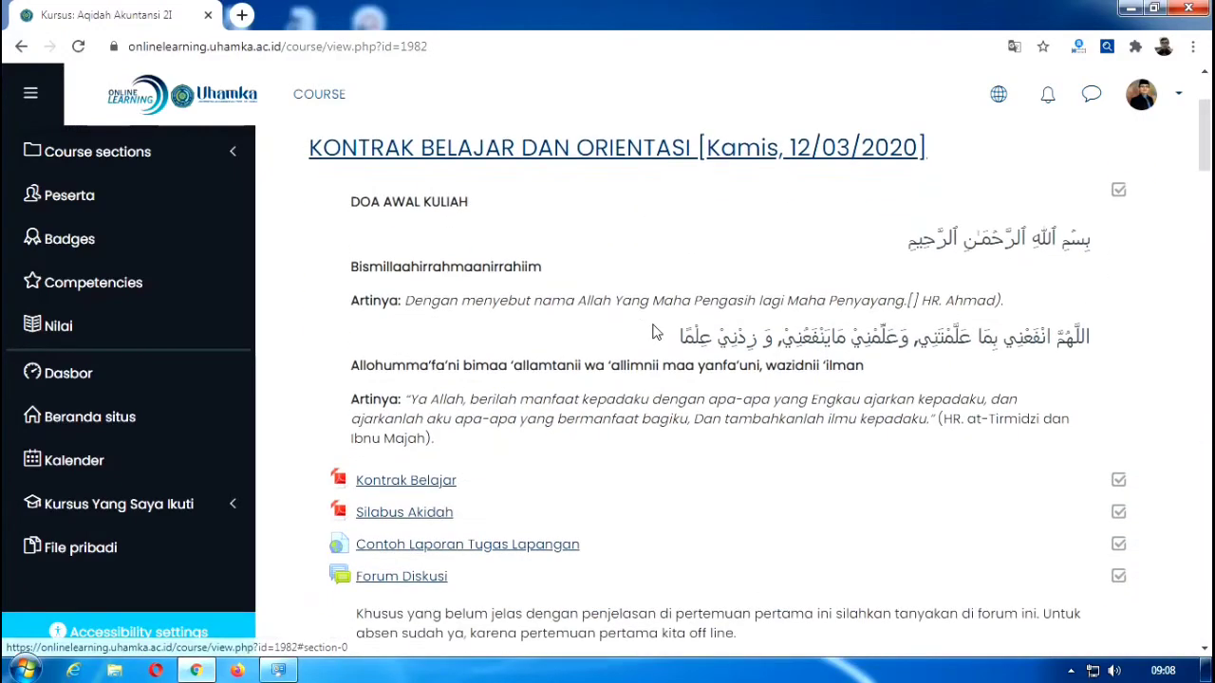
scroll(634, 319, "down", 10)
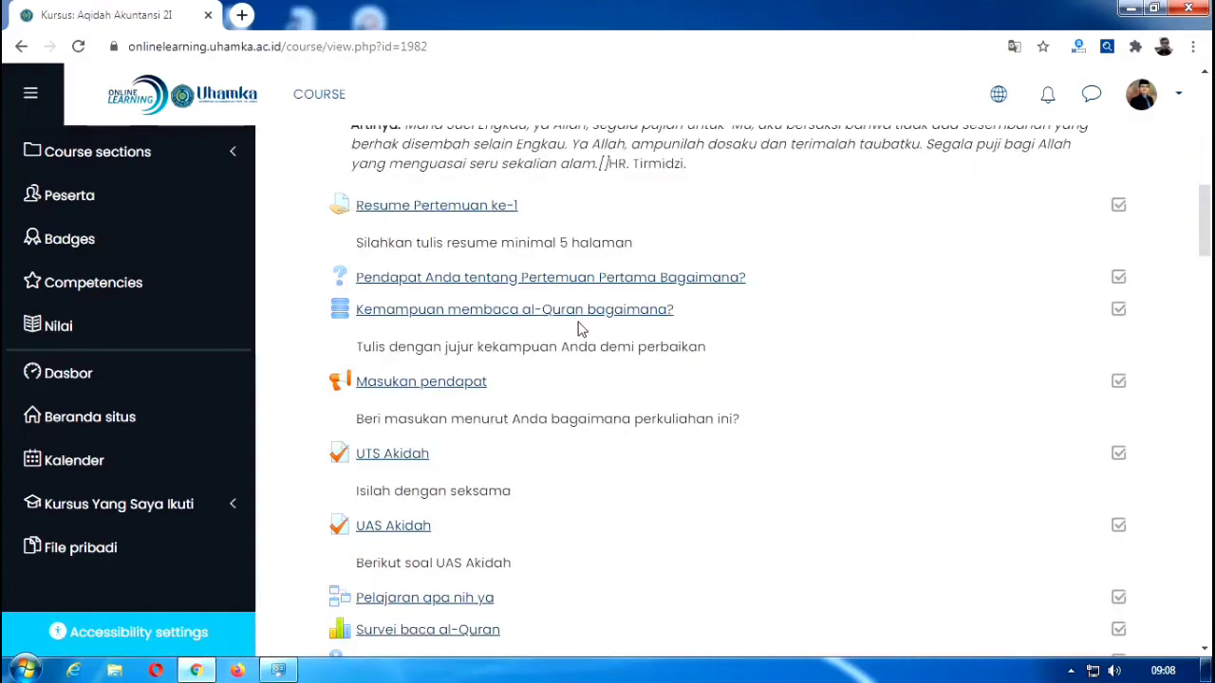
scroll(586, 328, "down", 5)
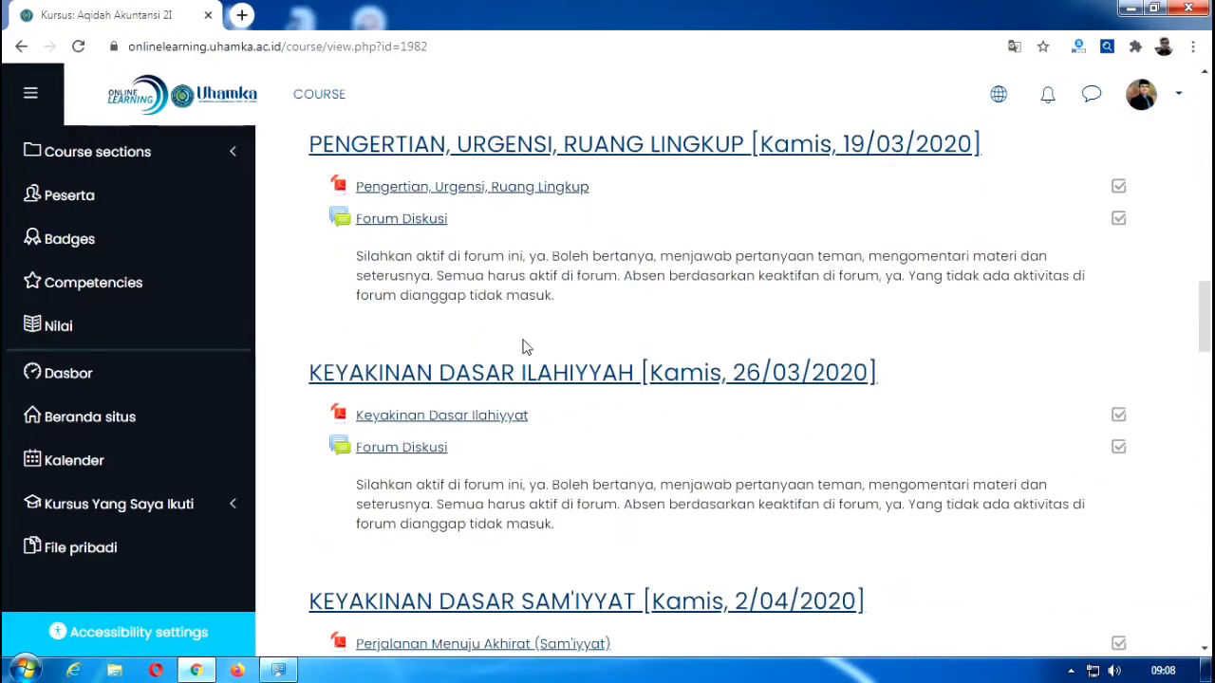
scroll(541, 380, "down", 12)
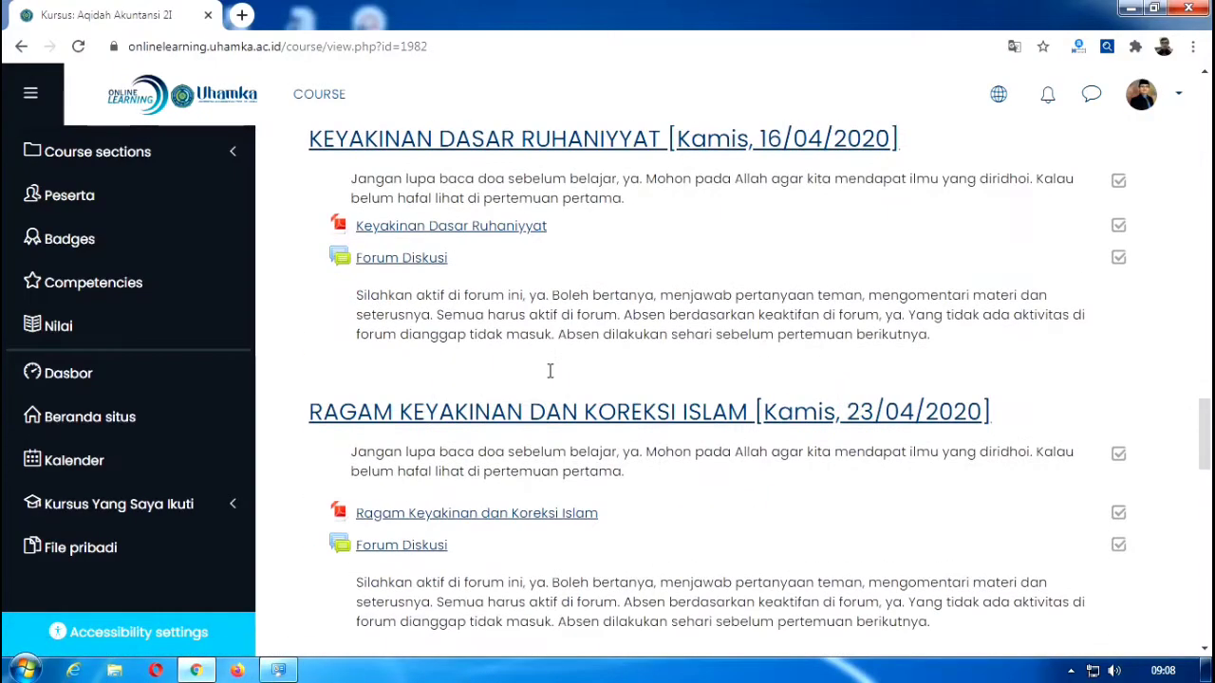
scroll(551, 370, "down", 12)
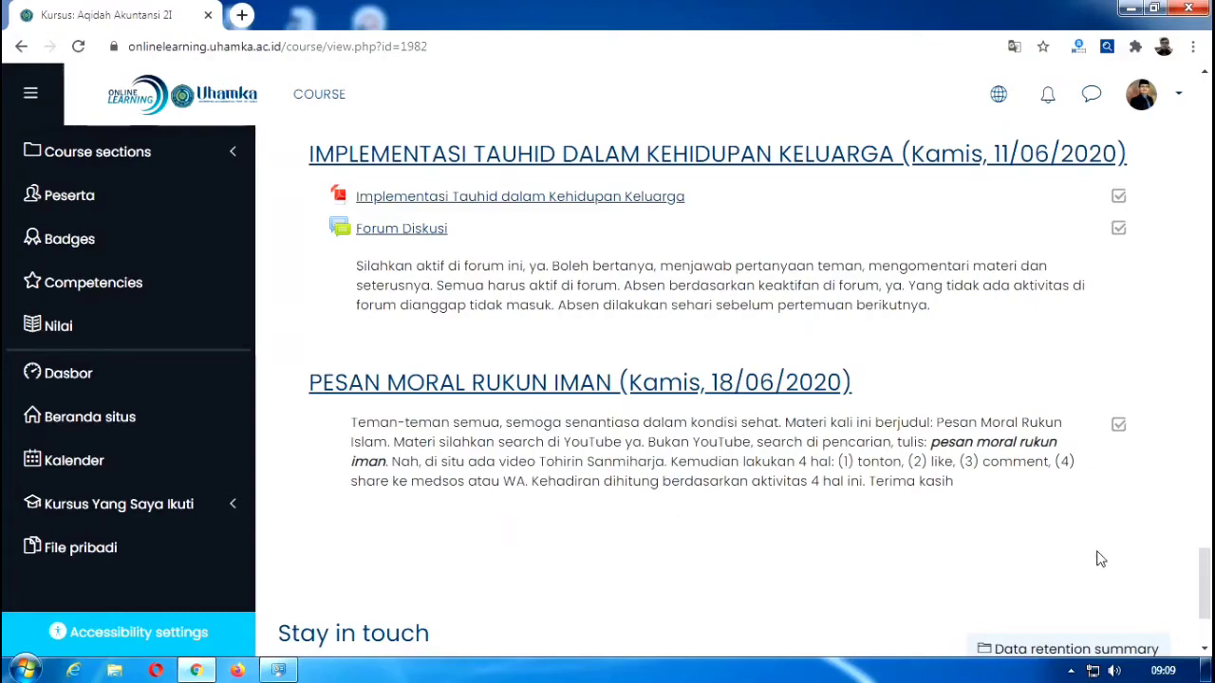
left_click_drag(1208, 576, 1203, 103)
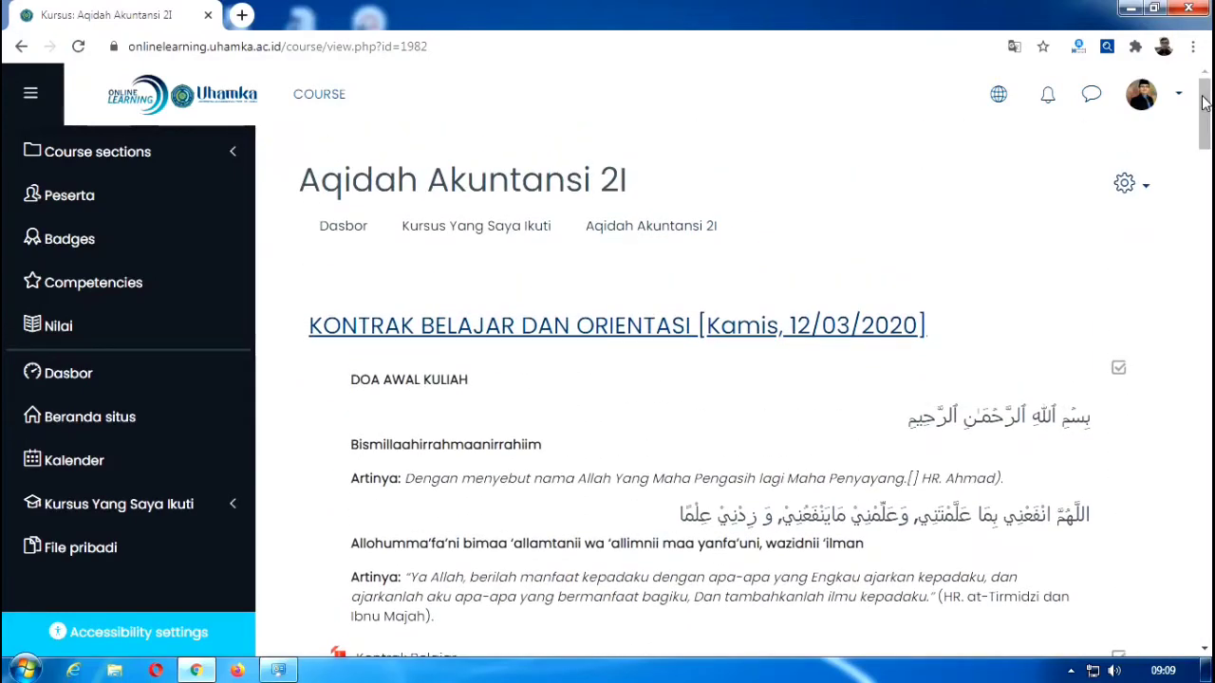
Step: Turn on editing mode for the course and add 1 week after the PESAN MORAL RUKUN IMAN section
left_click(1147, 191)
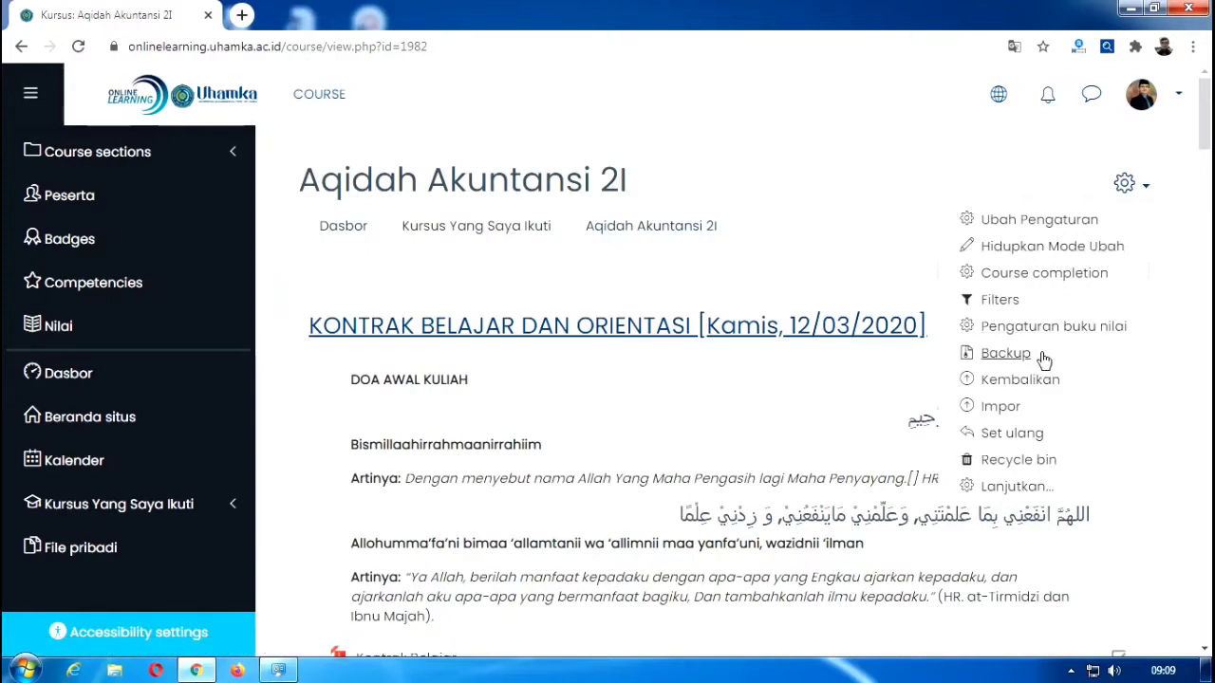
left_click(1019, 250)
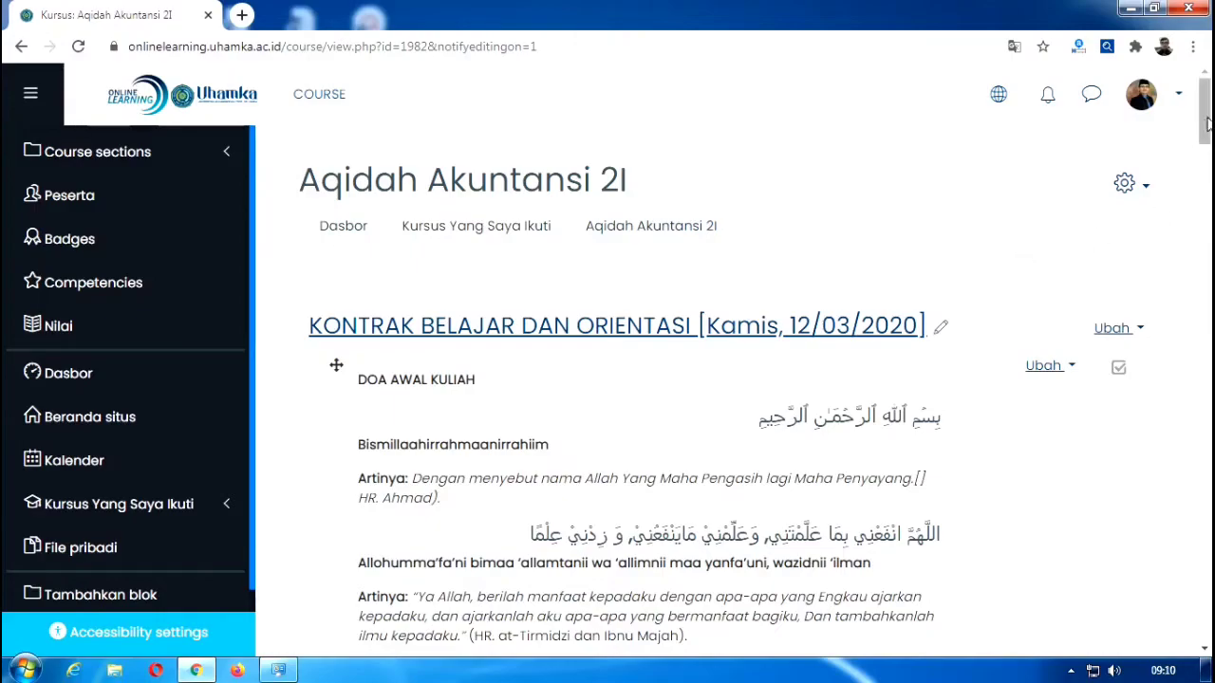
left_click_drag(1207, 124, 1207, 610)
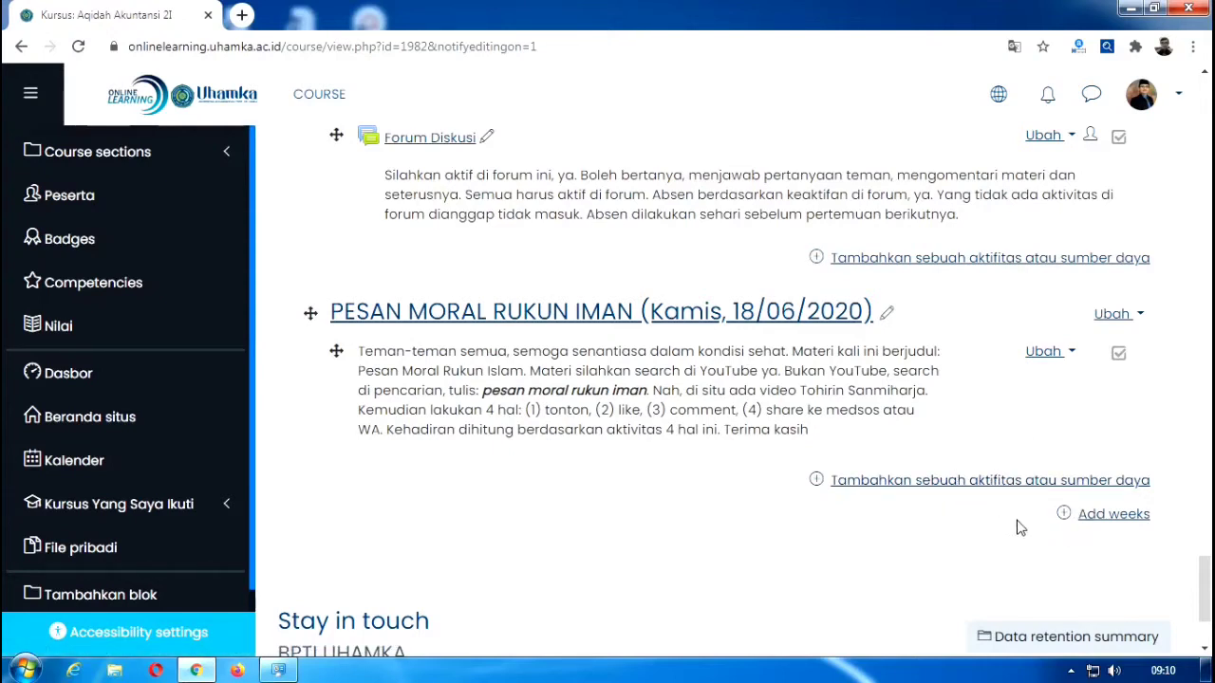
left_click(1091, 515)
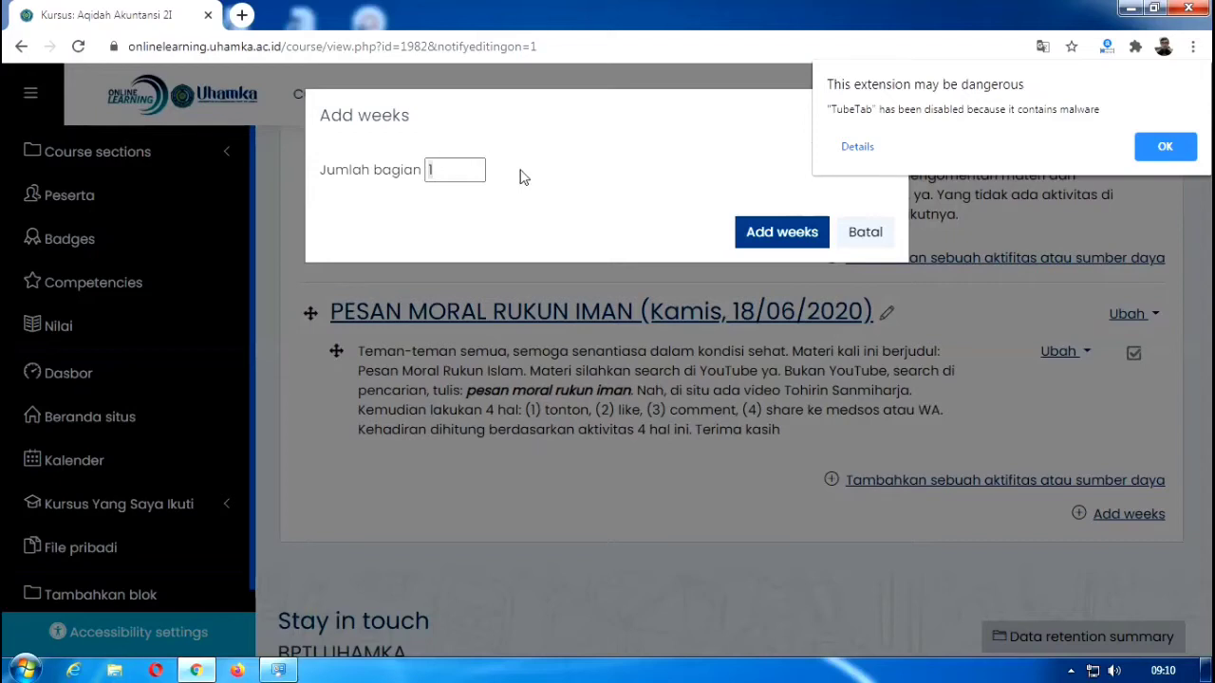
left_click(439, 178)
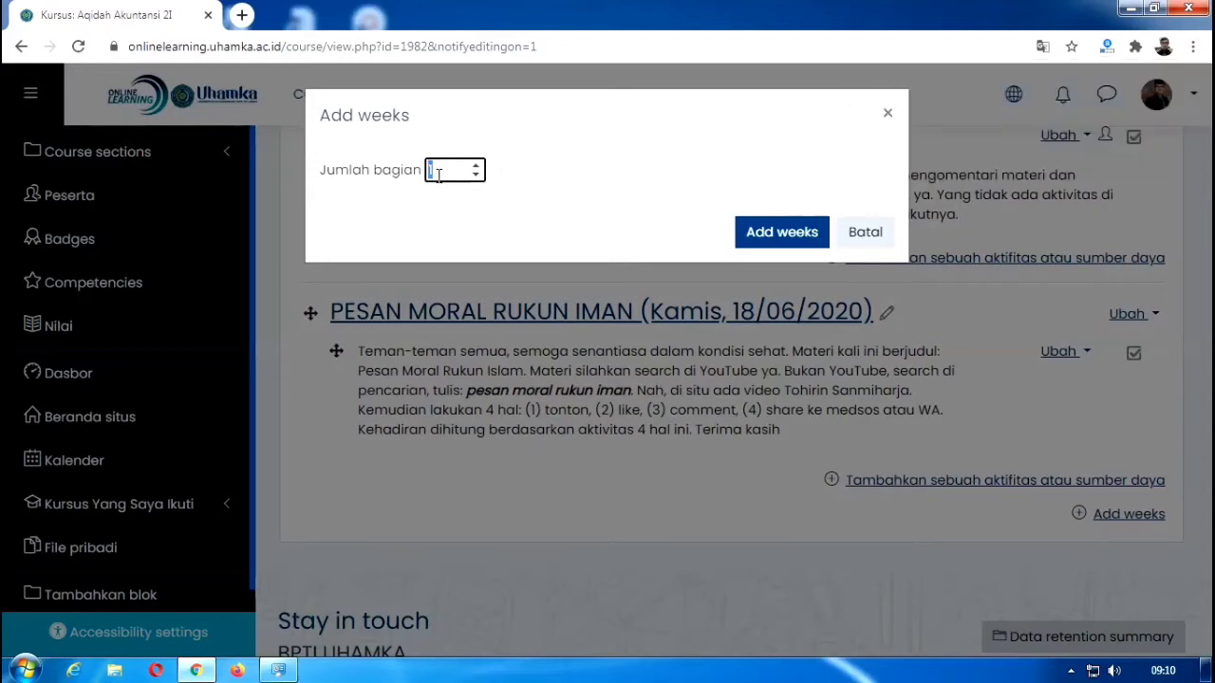
left_click(775, 235)
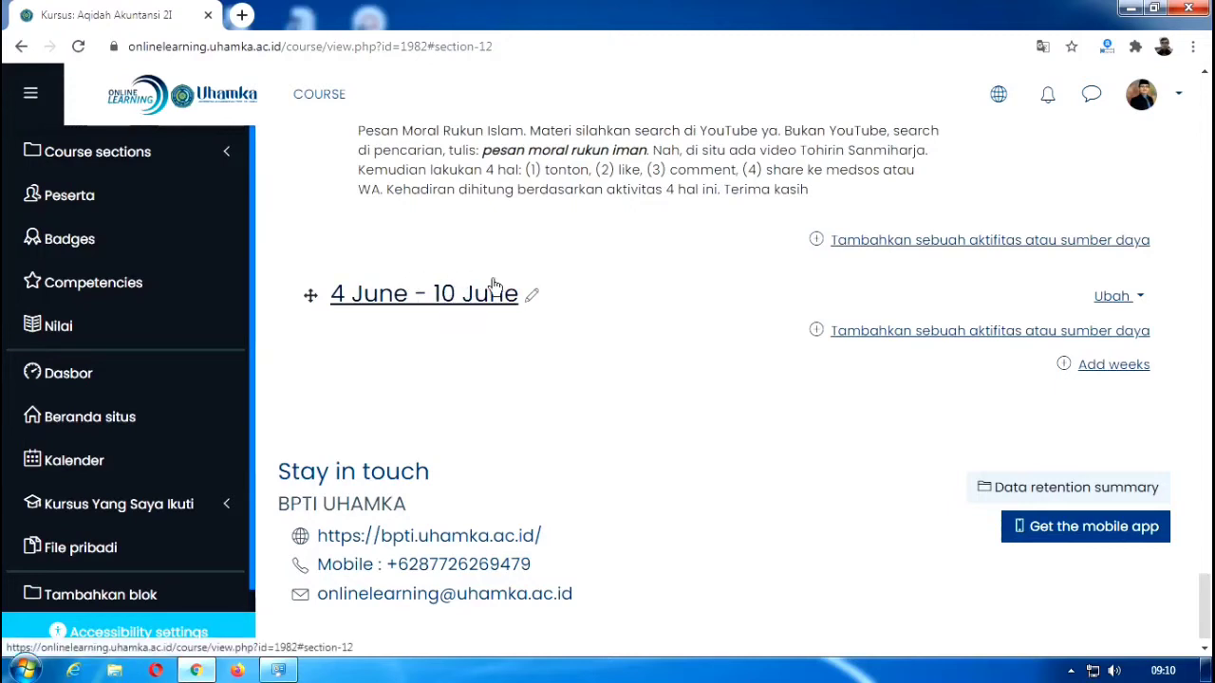
Step: Rename the new weekly section at the end of the course as UJIAN TENGAH SEMESTER
scroll(493, 285, "up", 1)
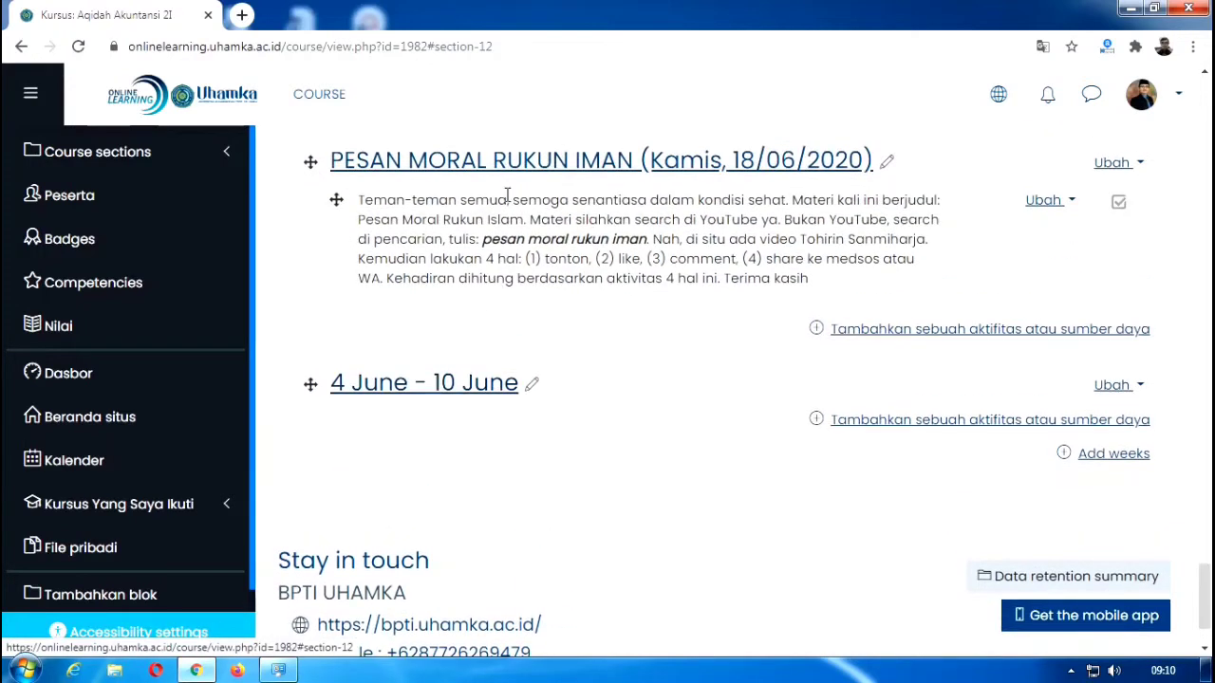
left_click(532, 389)
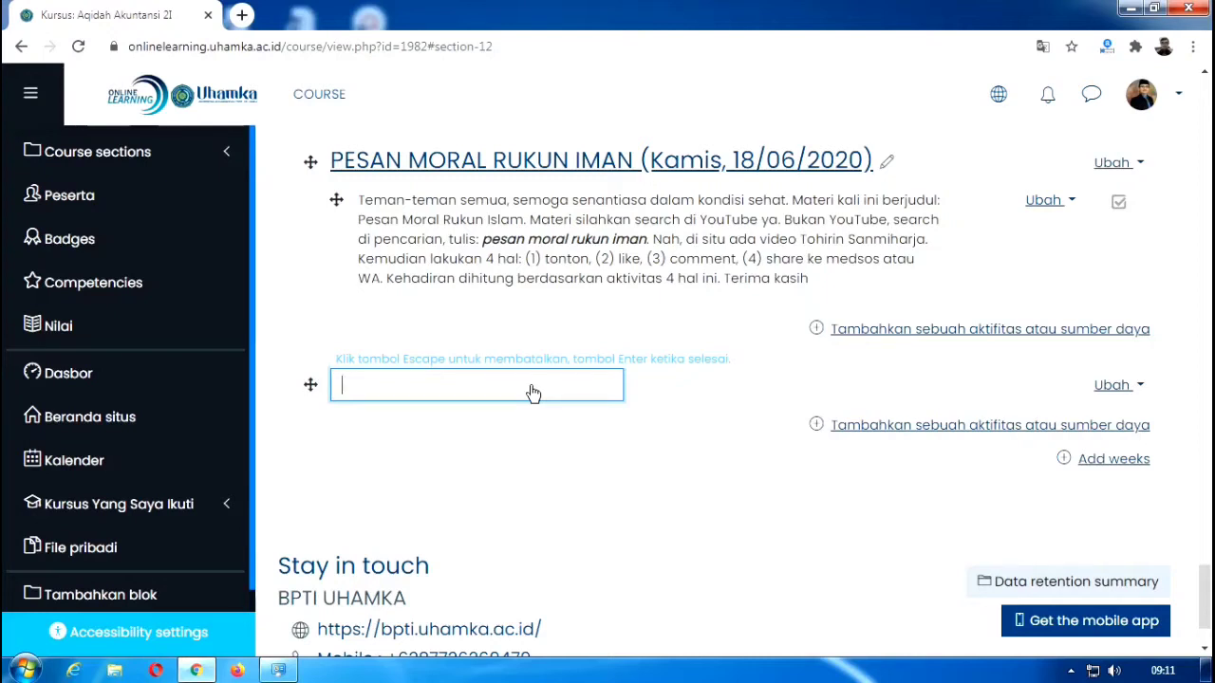
type("UJIAN TENGAH")
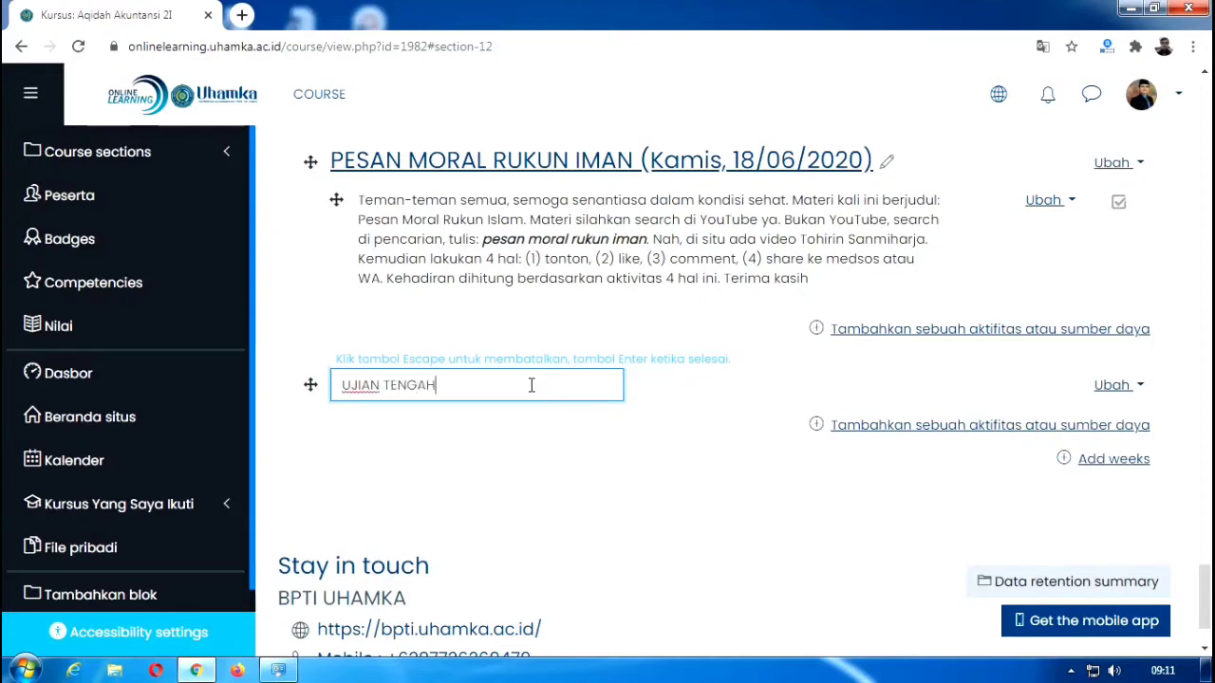
type(" SEMESTER")
key("Return")
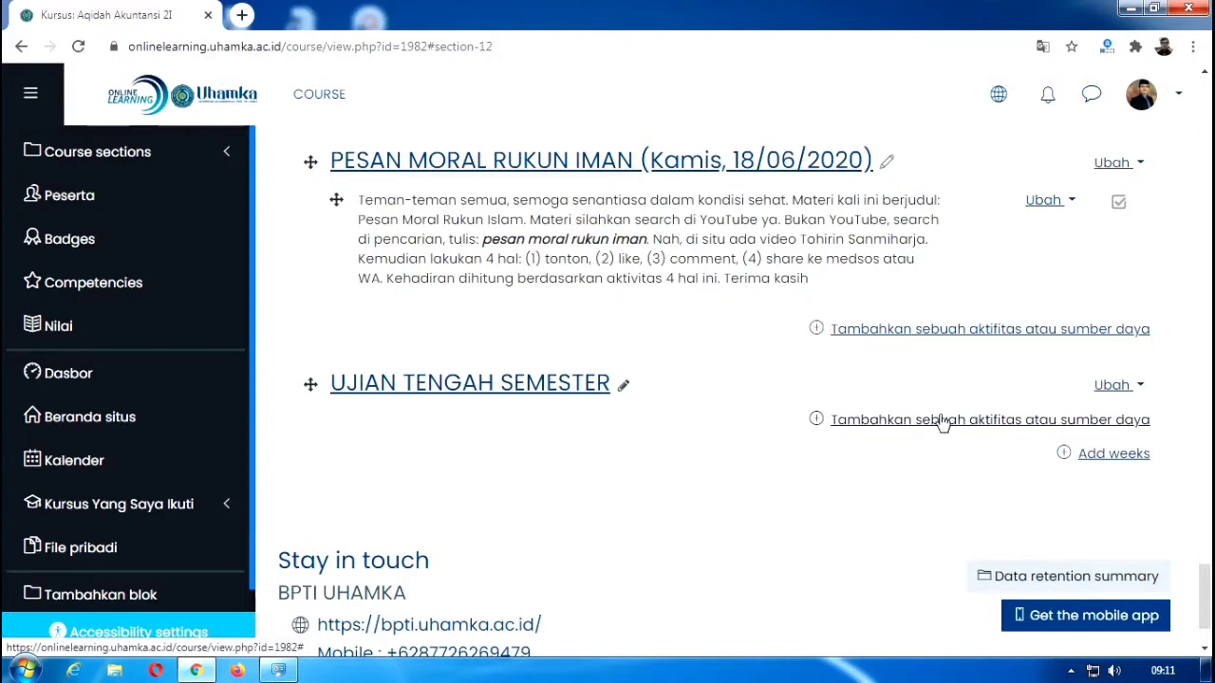
Step: Add a Kuis activity to the UJIAN TENGAH SEMESTER section
left_click(877, 421)
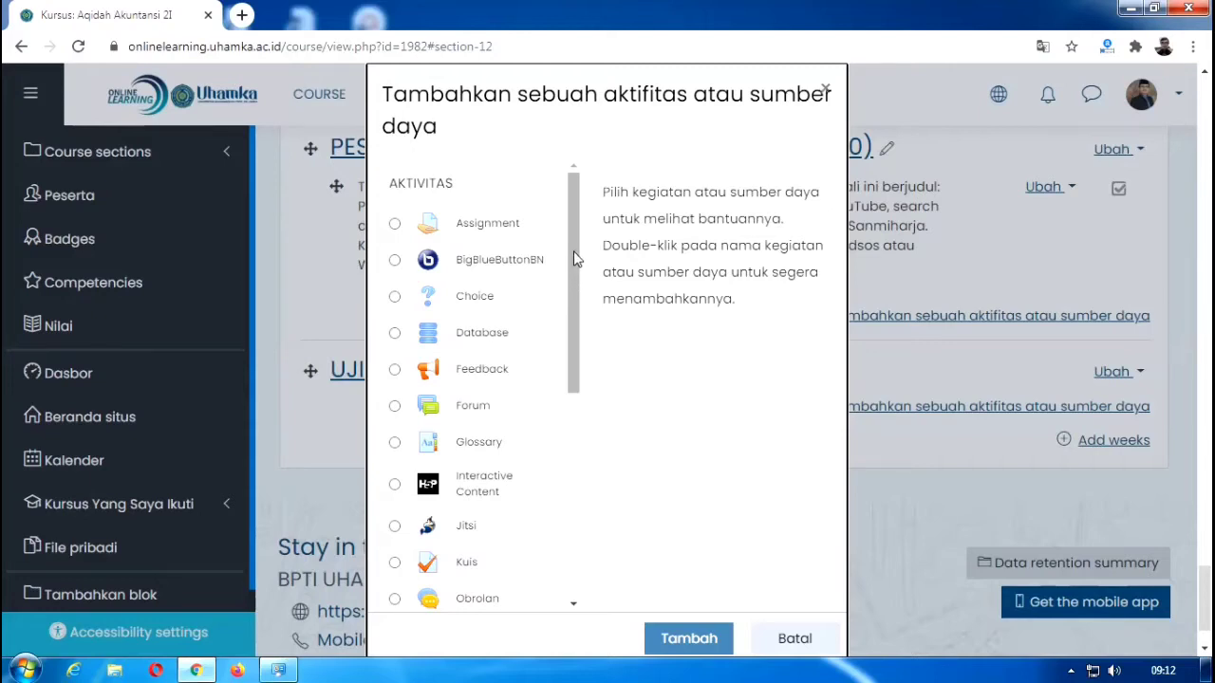
left_click_drag(573, 258, 561, 331)
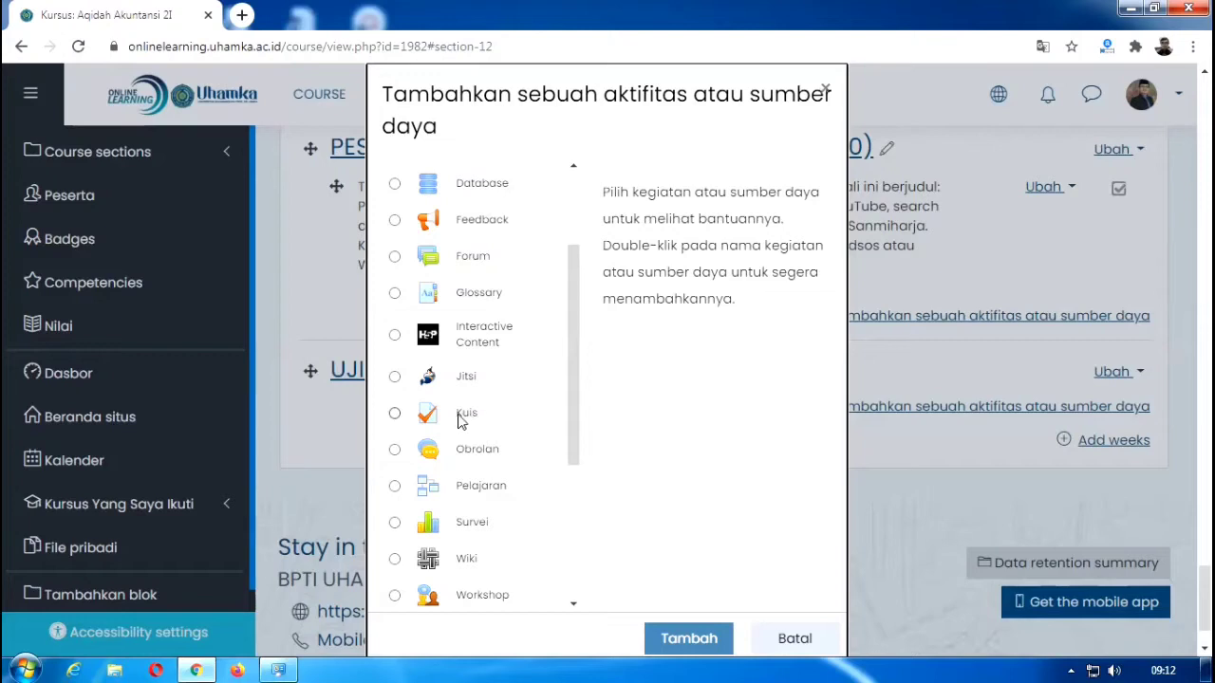
left_click(395, 415)
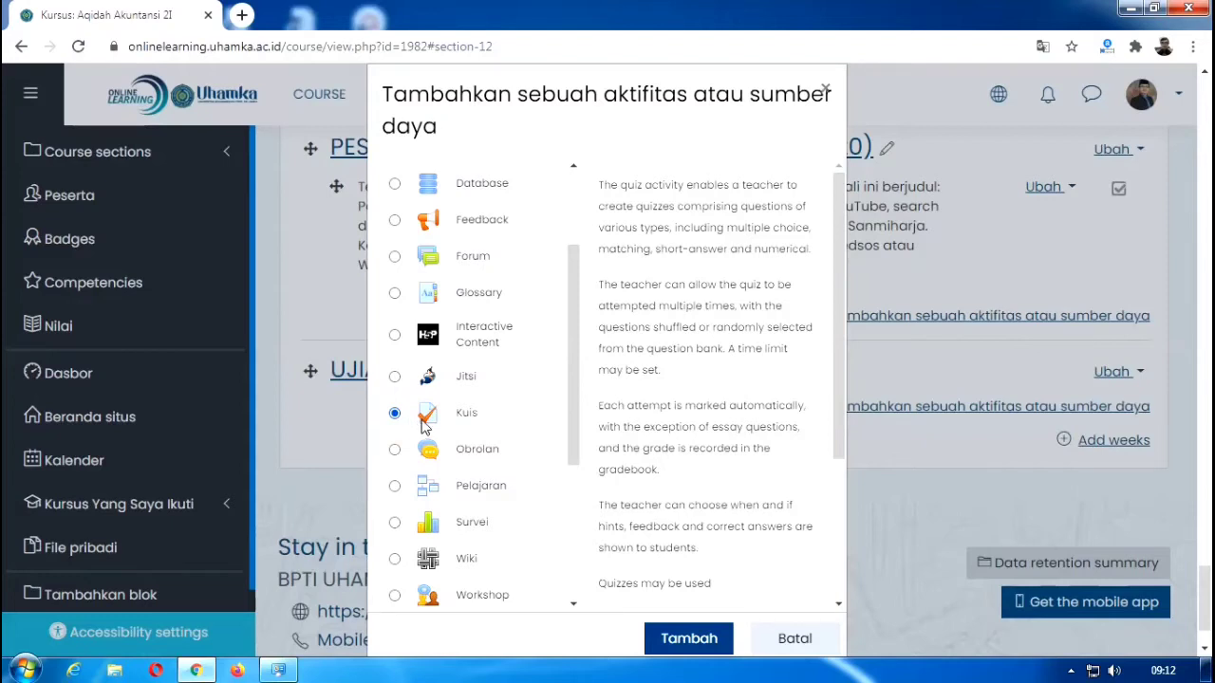
left_click(689, 640)
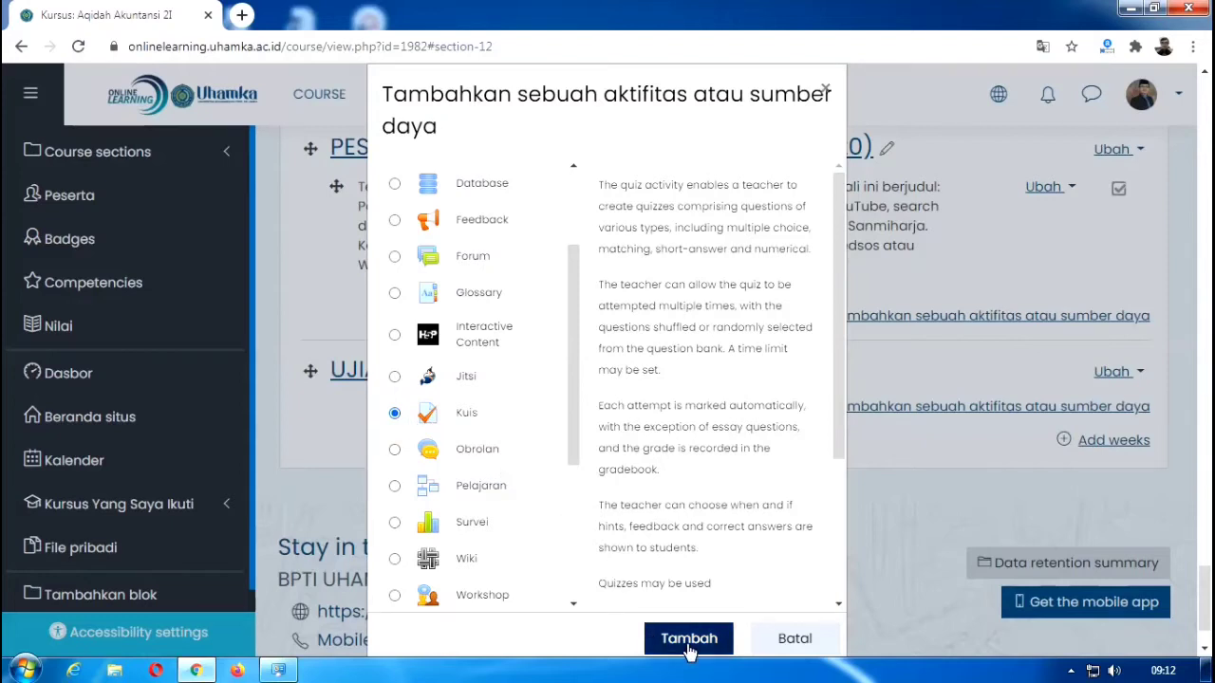
left_click(689, 645)
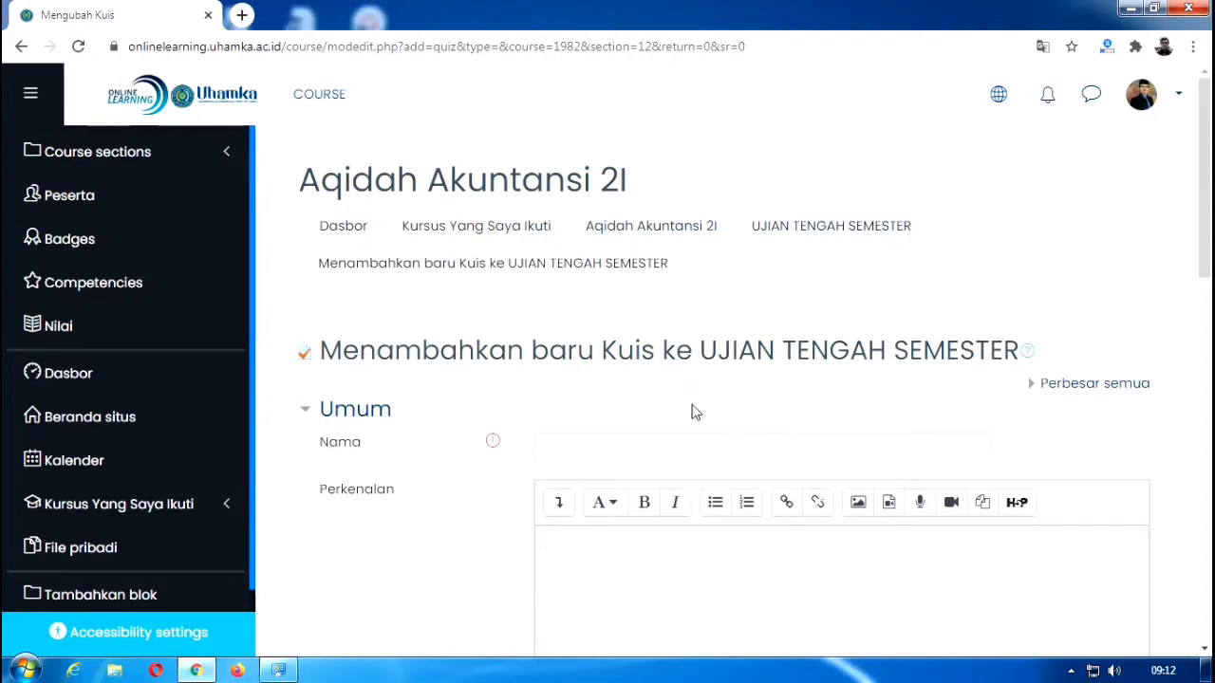
Step: Name the new quiz "Ujian Tengah Semester Akidah"
left_click(660, 447)
scroll(659, 447, "down", 1)
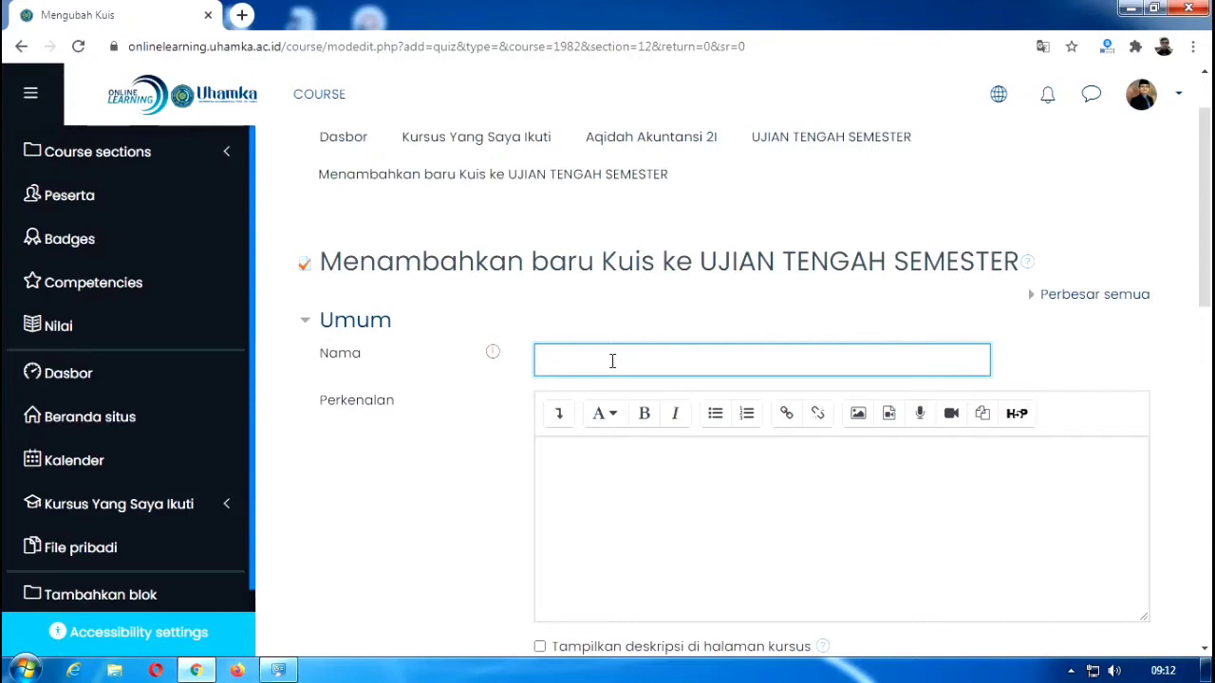
type("Ujian Tengah Semesyte")
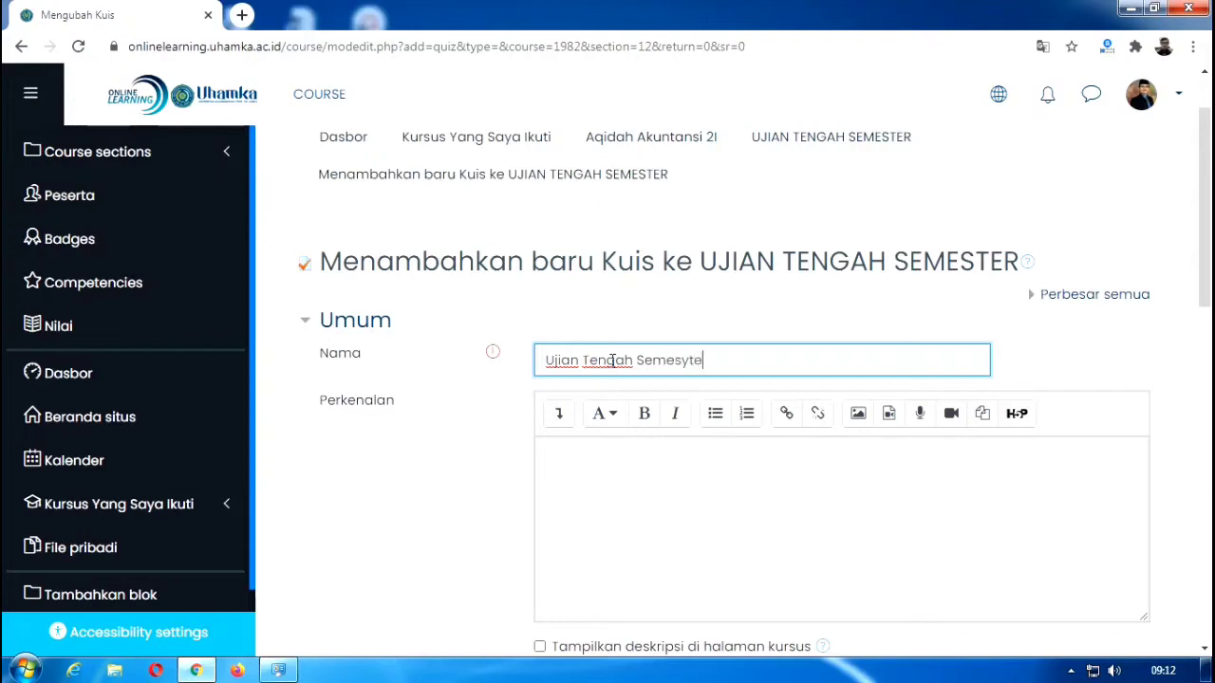
key("BackSpace")
key("BackSpace")
key("BackSpace")
type("ter Akidah")
Step: Enter the quiz introduction "Silahkan kerjakan UTS di e-learning. Dilarang saling mencontek!" and enable displaying the description on the course page
left_click(664, 463)
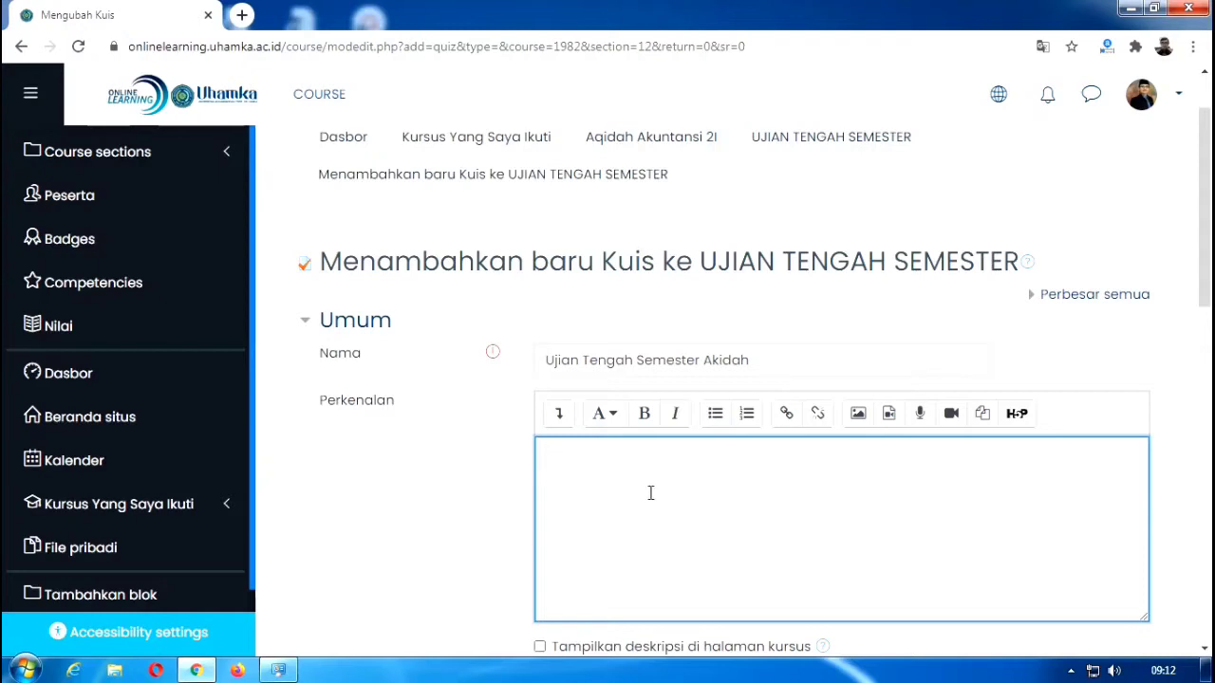
scroll(650, 492, "down", 1)
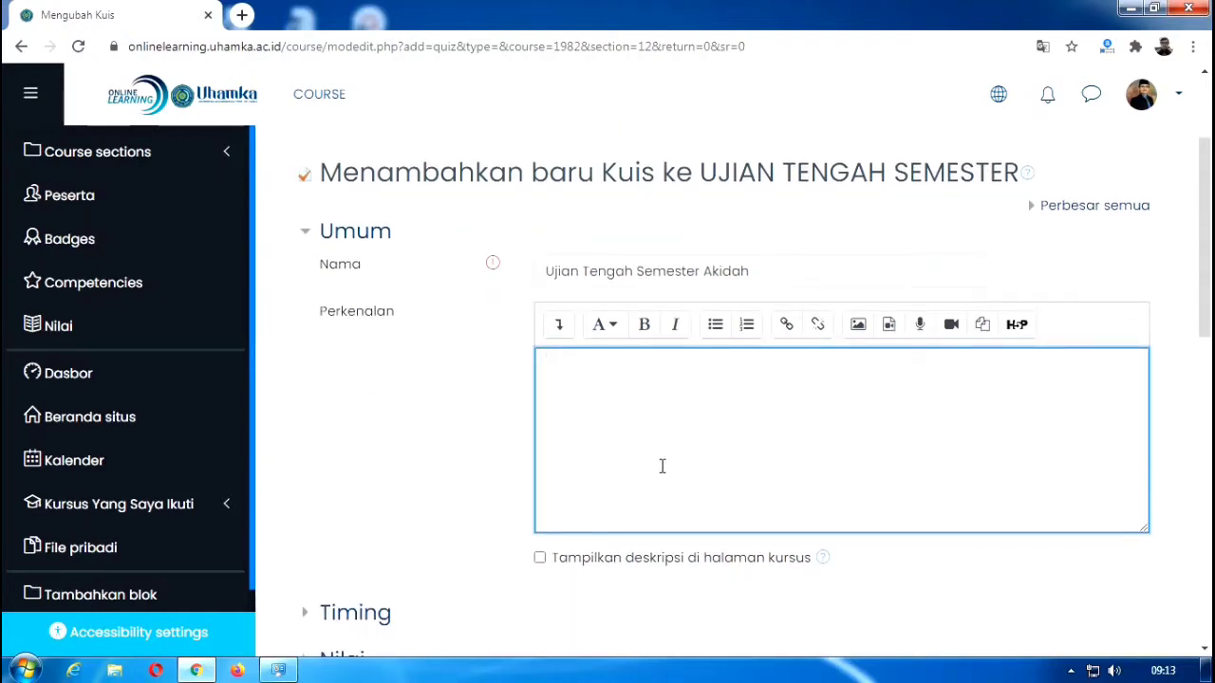
type("Silahkan kerjak")
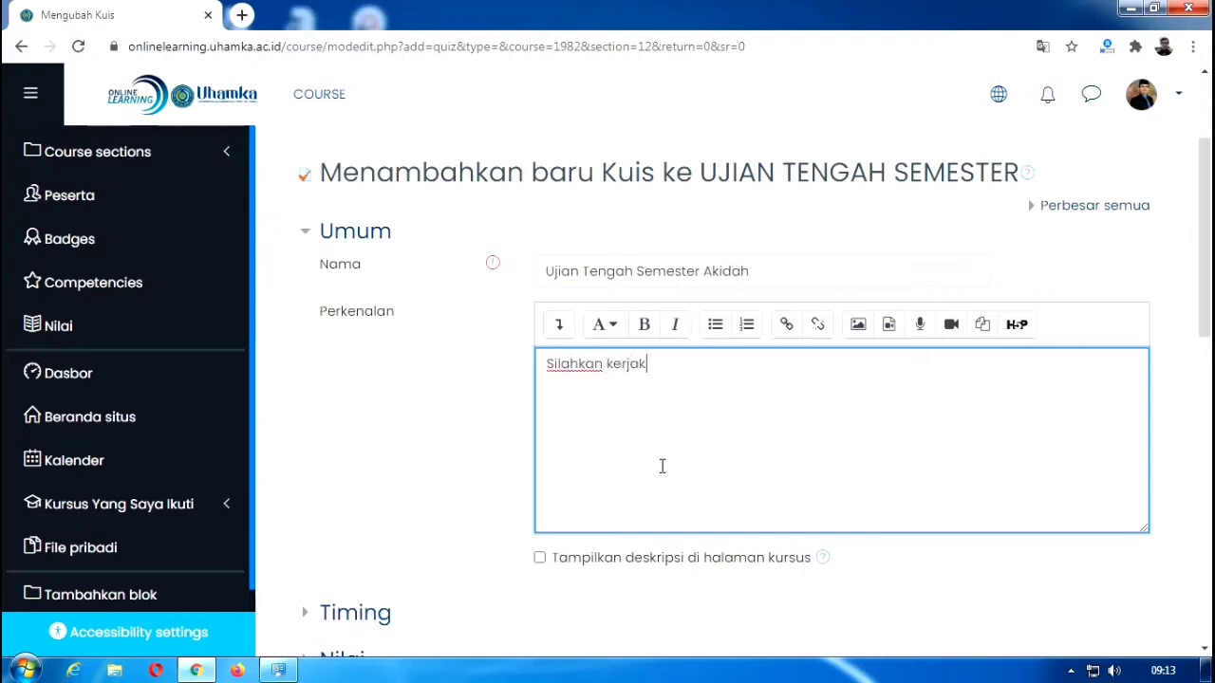
type("an UTS di e-le")
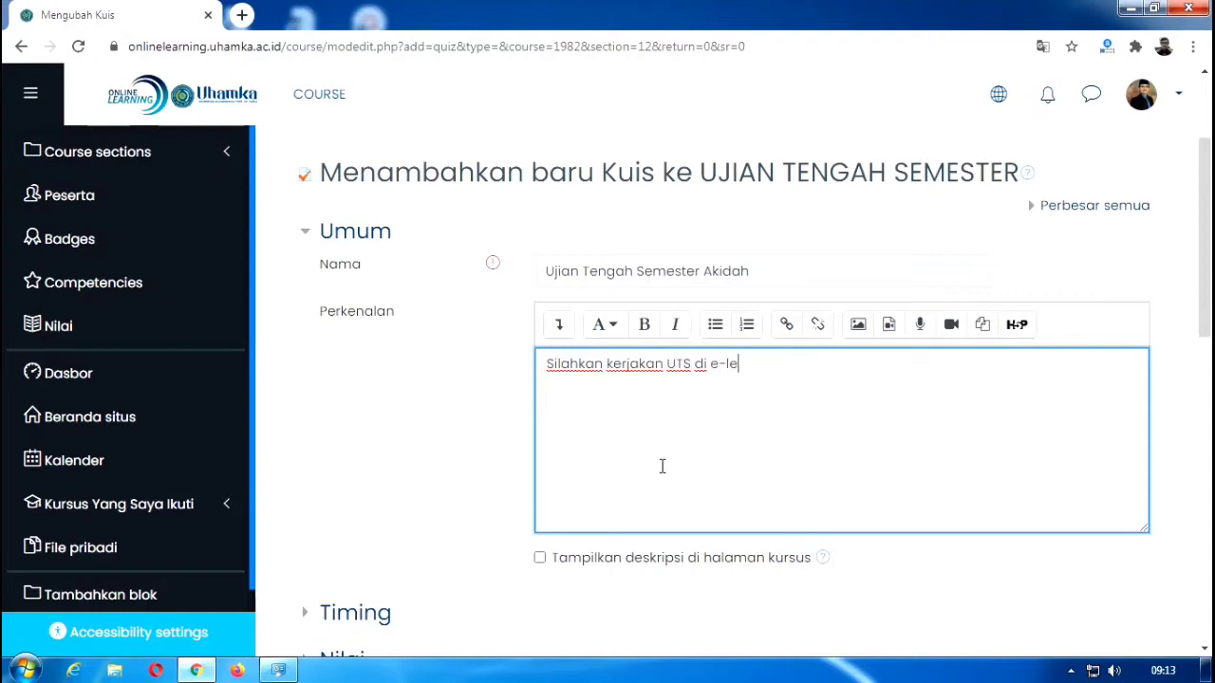
type("arning. ")
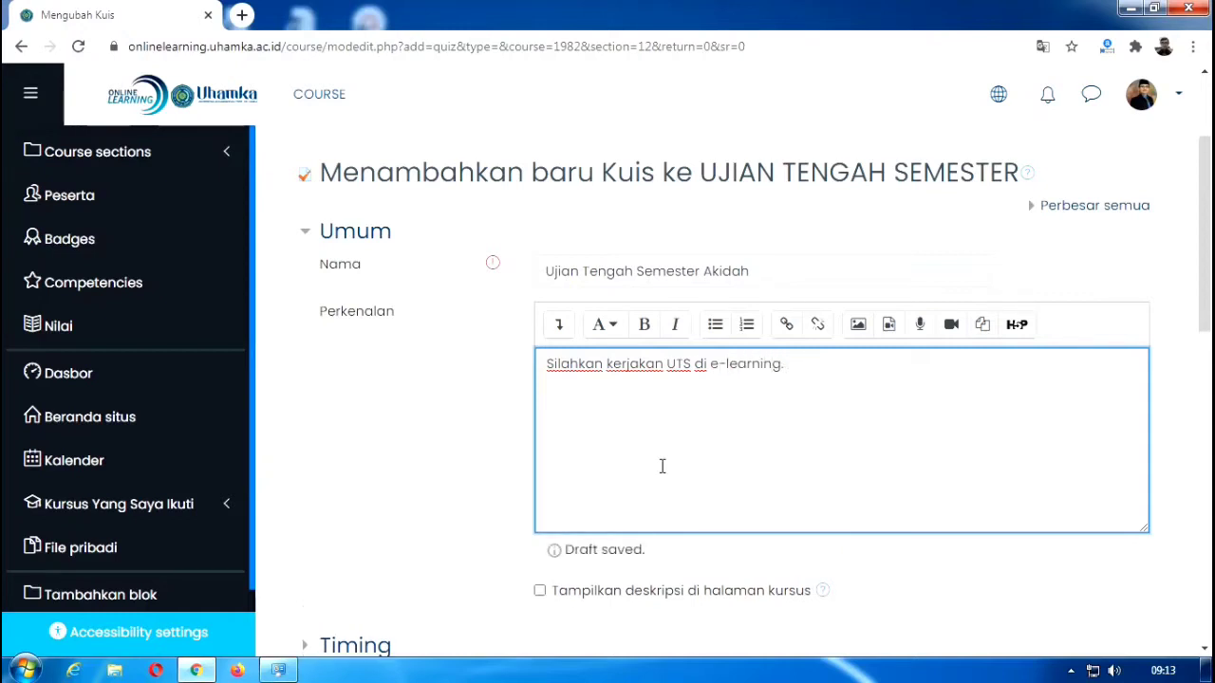
type("Dilarang salin")
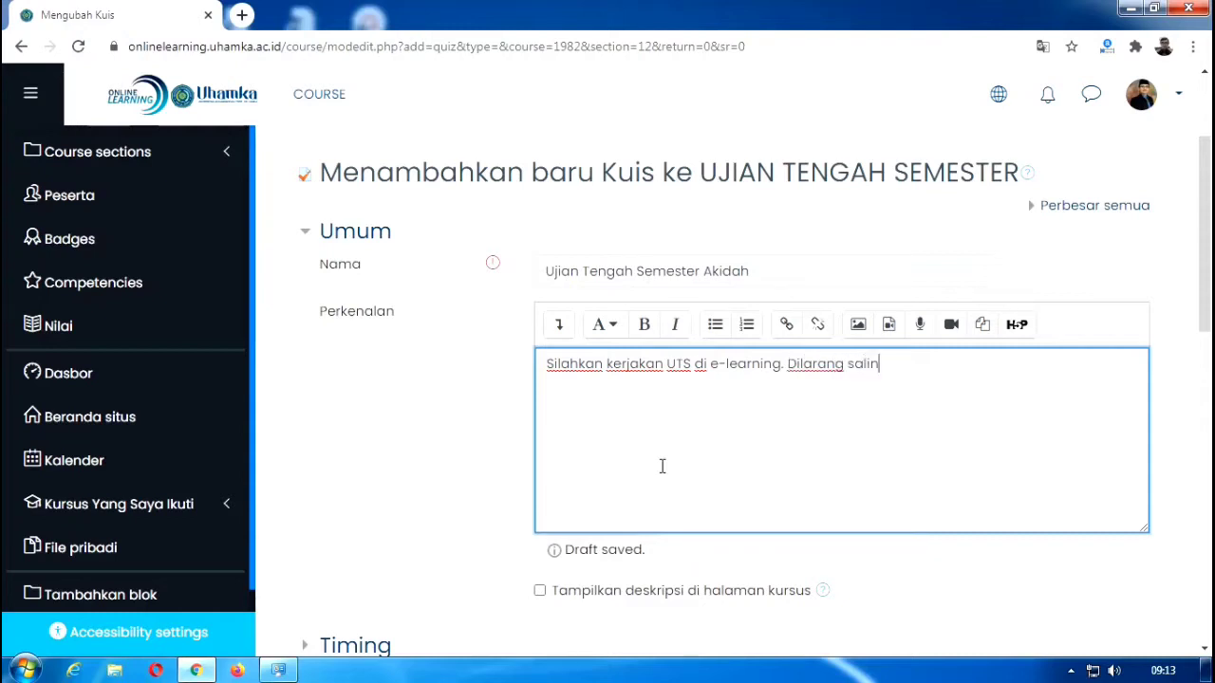
type("g menco")
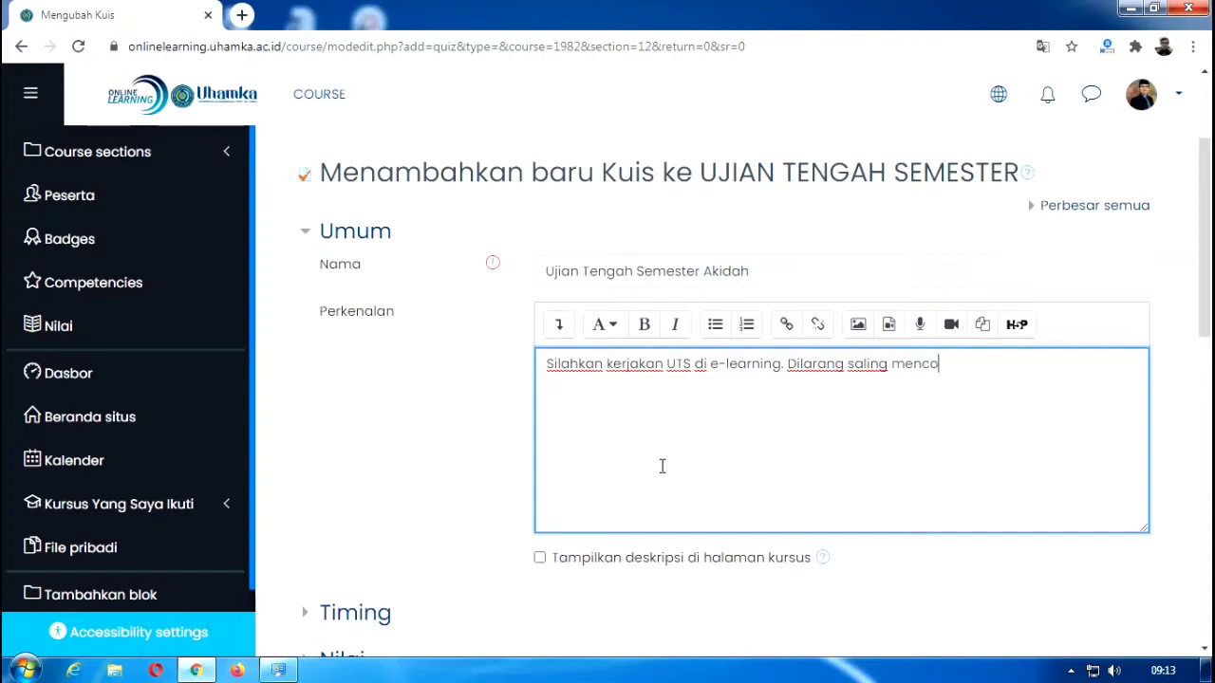
type("ntek!")
left_click_drag(973, 373, 602, 382)
left_click(599, 387)
scroll(734, 439, "down", 1)
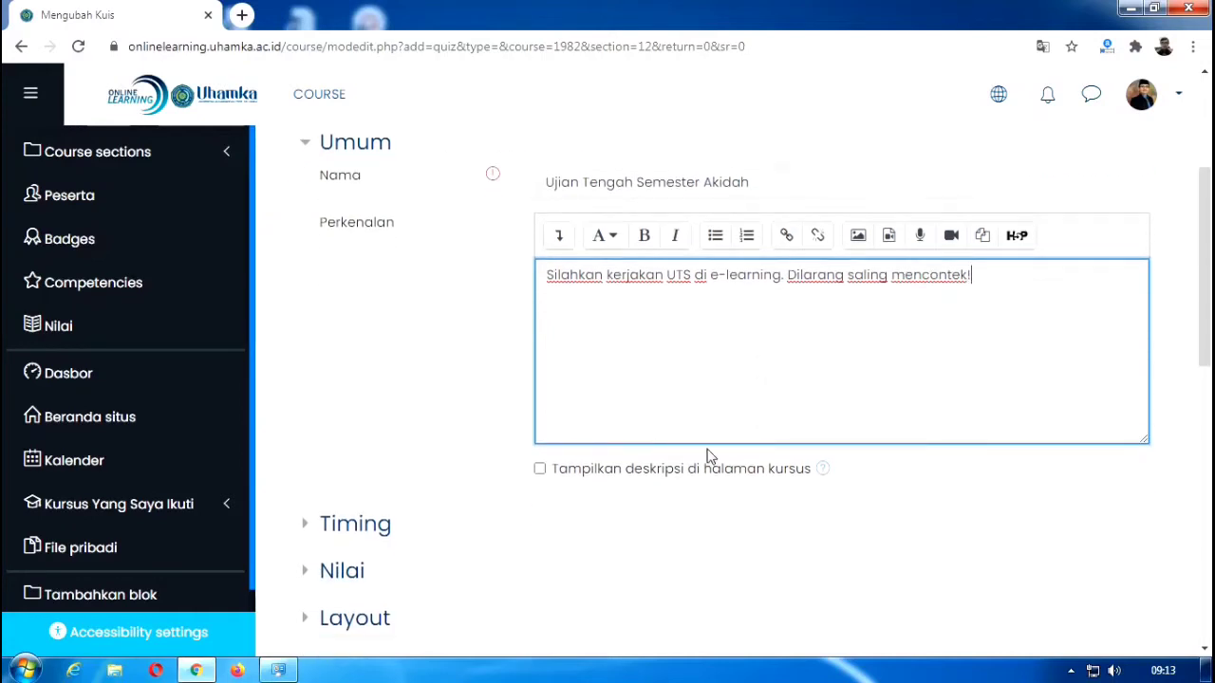
left_click(540, 469)
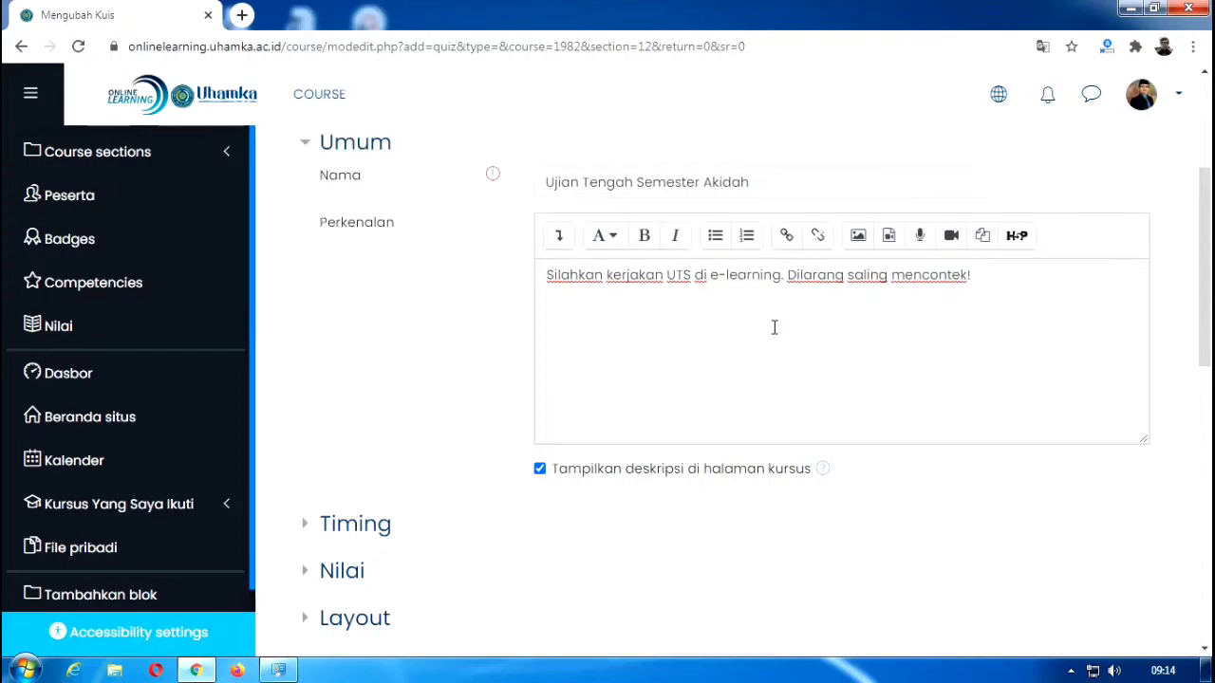
Step: Enable both the quiz start (Kuis dimulai) and quiz end (Kuis diakhiri) dates in the Timing settings
scroll(775, 328, "down", 2)
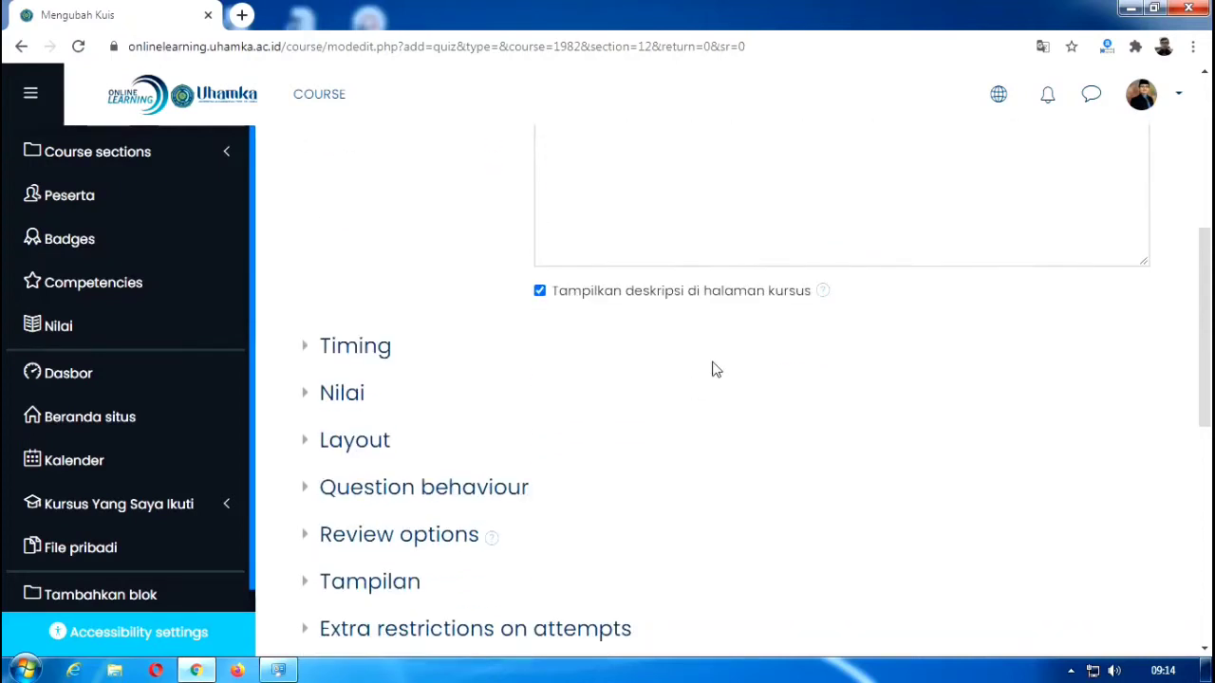
left_click(359, 349)
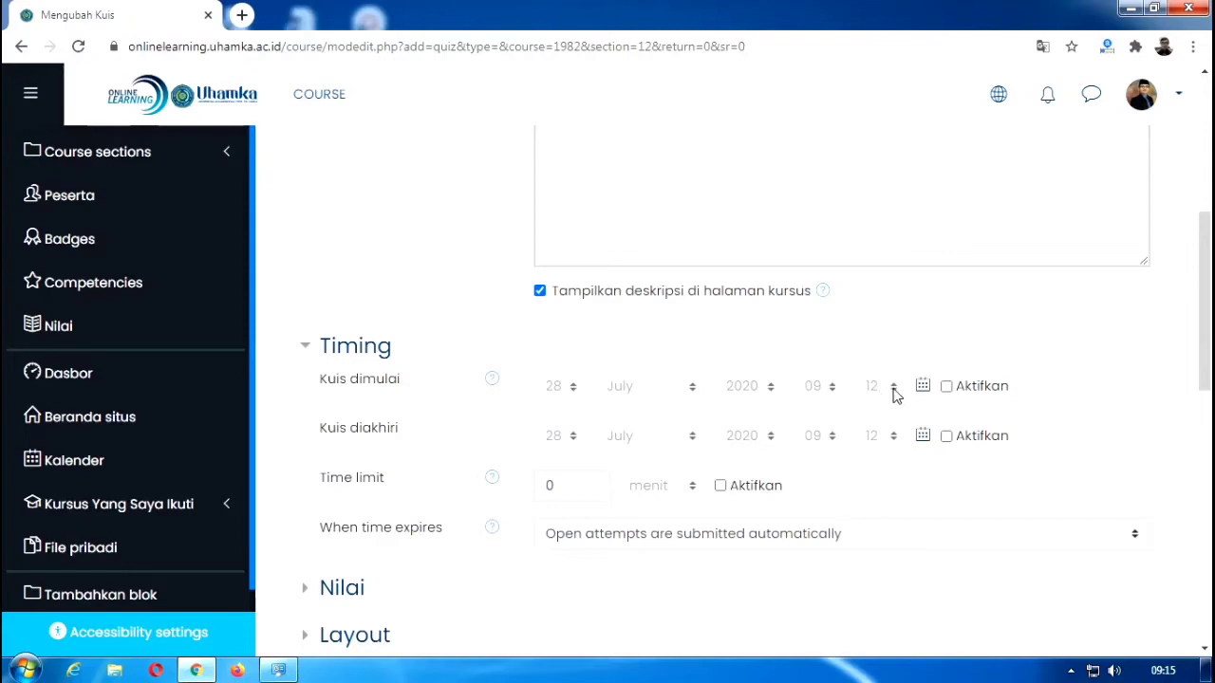
left_click(946, 387)
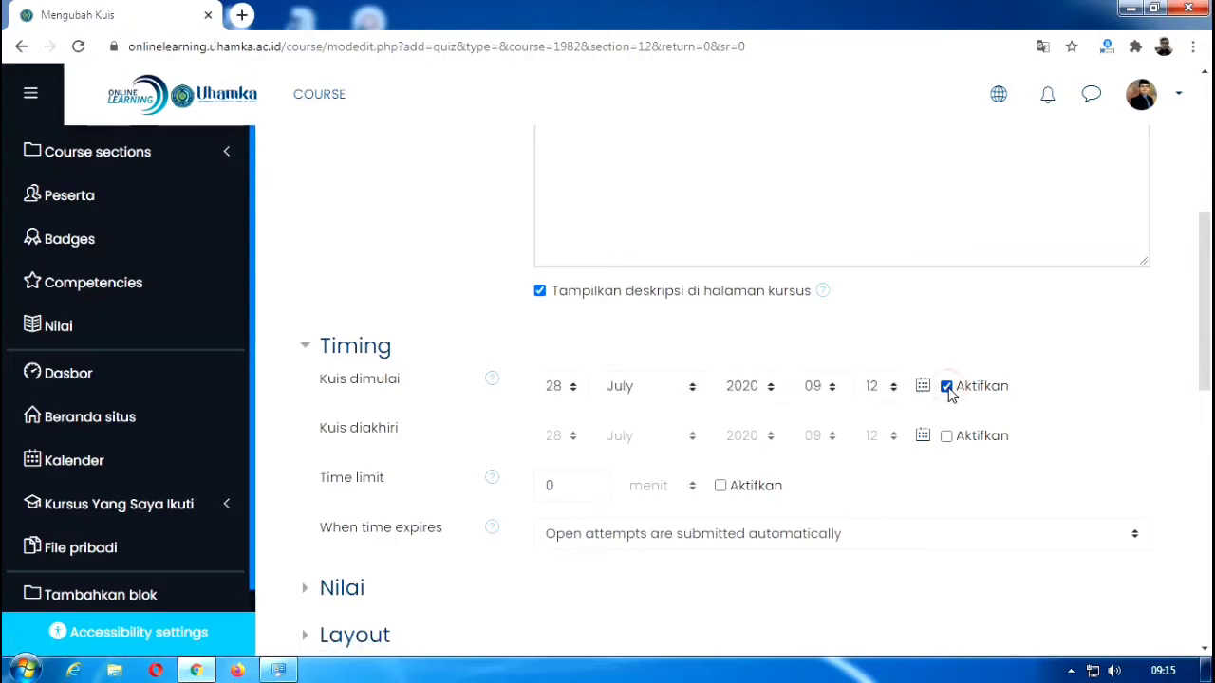
left_click(947, 437)
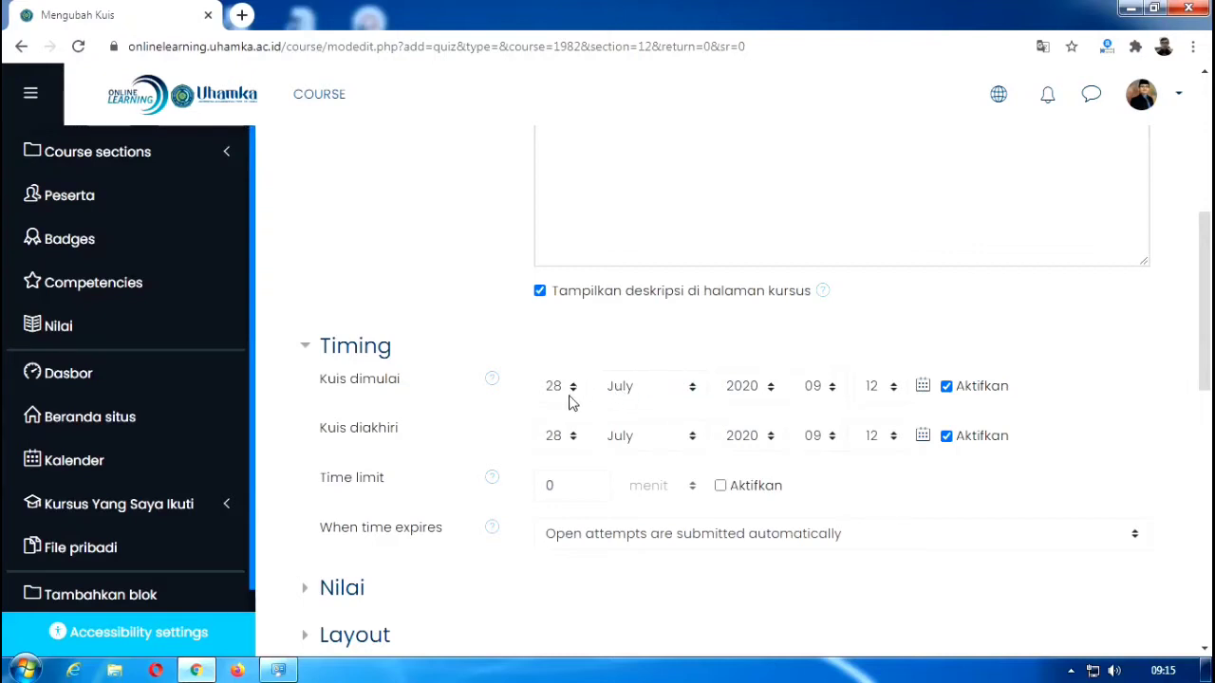
Step: Set the quiz start (Kuis dimulai) to 28 August 2020 at 09:00
left_click(694, 389)
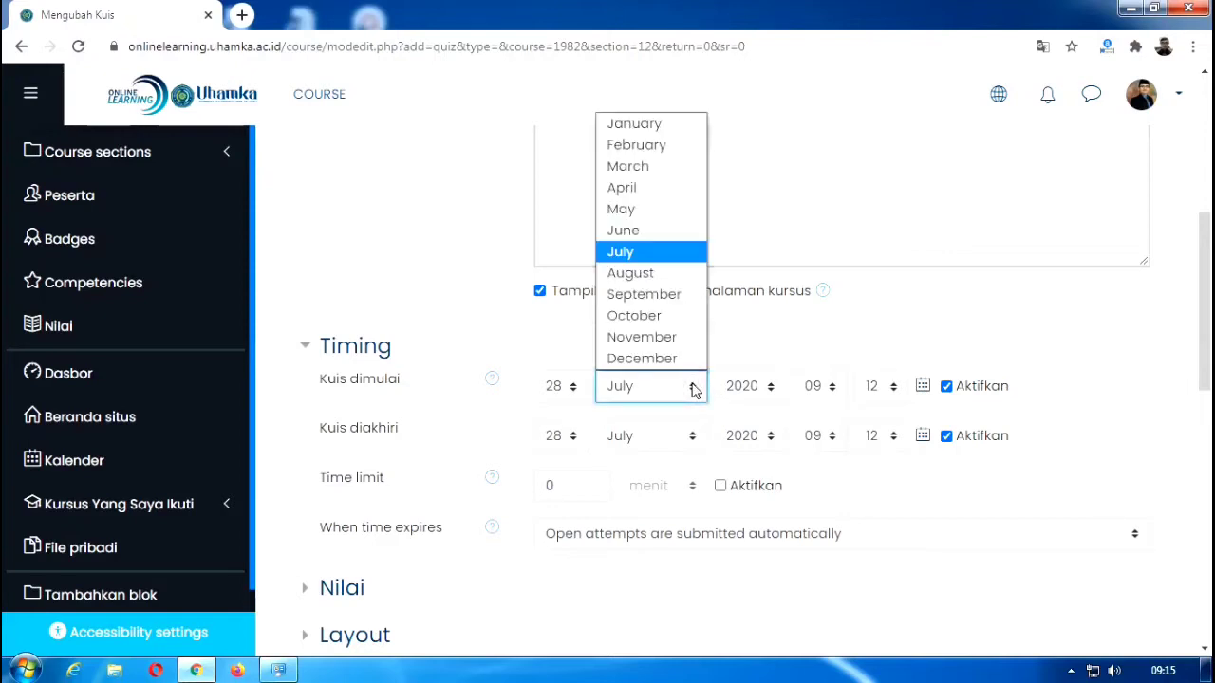
left_click(641, 277)
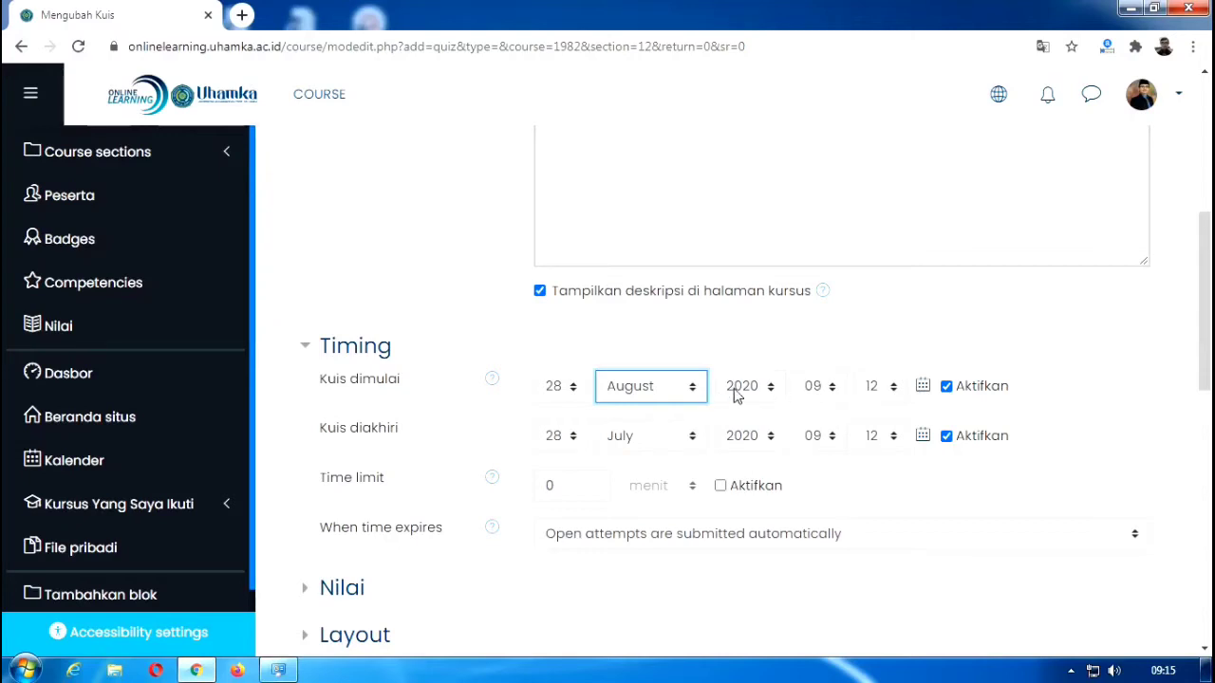
left_click(895, 389)
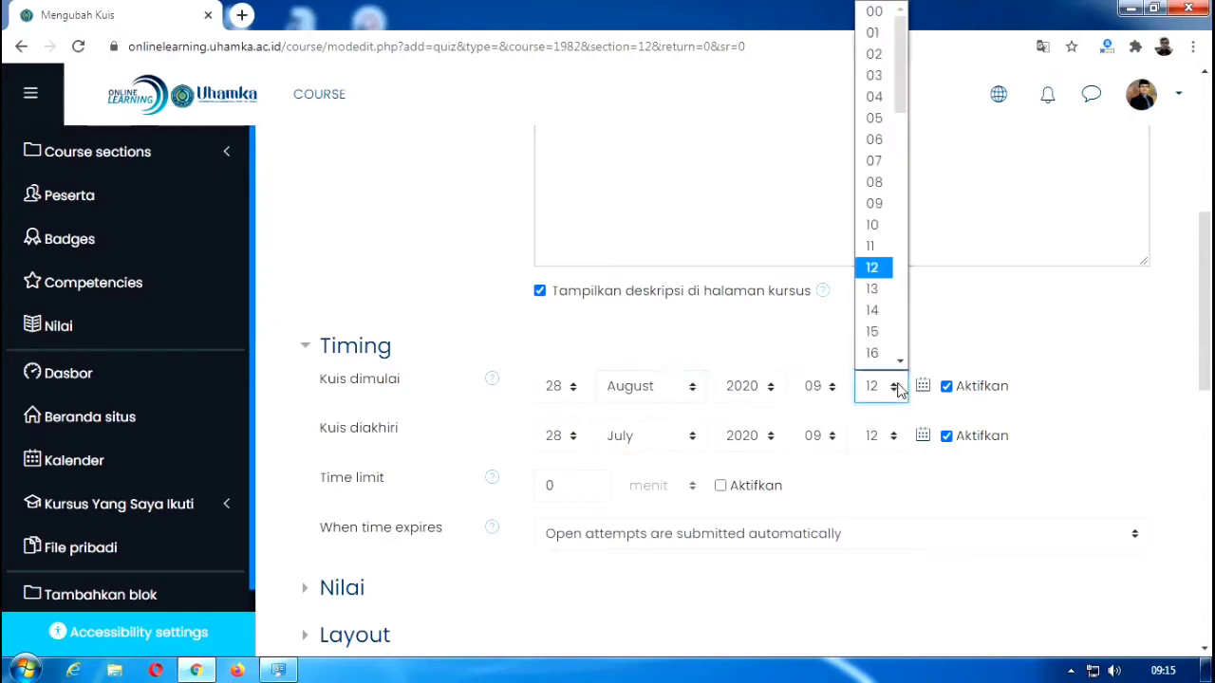
left_click_drag(906, 114, 897, 35)
left_click(874, 14)
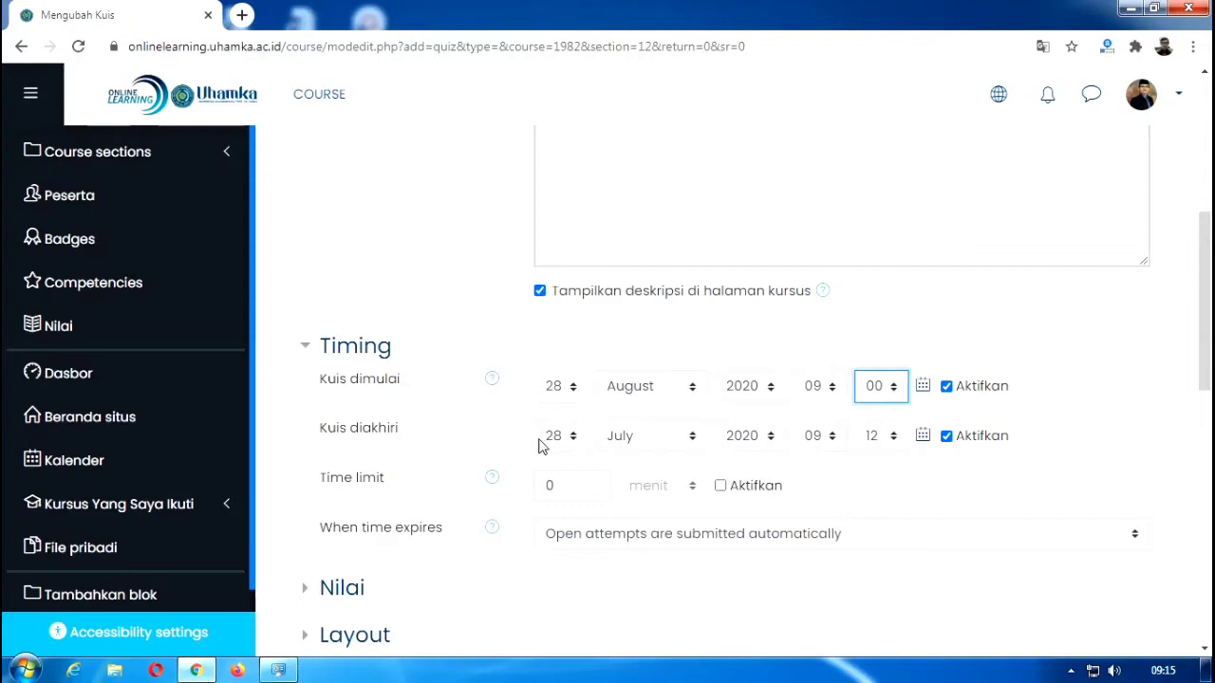
Step: Set the quiz end (Kuis diakhiri) to 28 August 2020 at 10:00
left_click(694, 443)
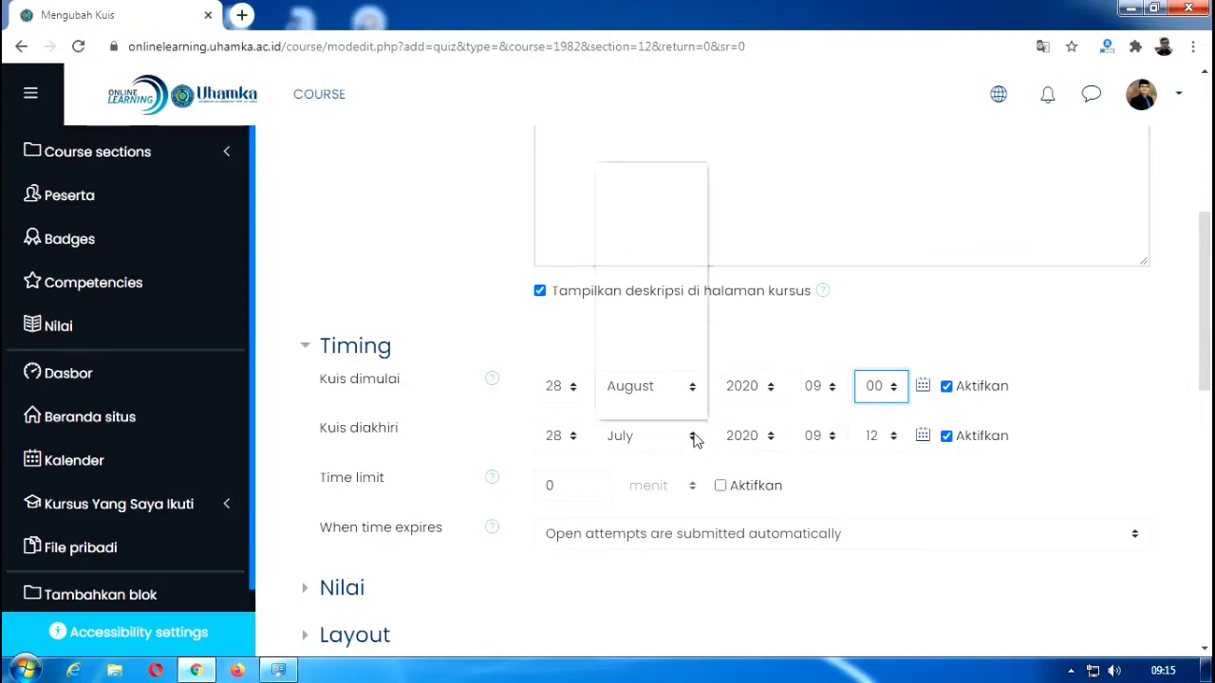
left_click(681, 321)
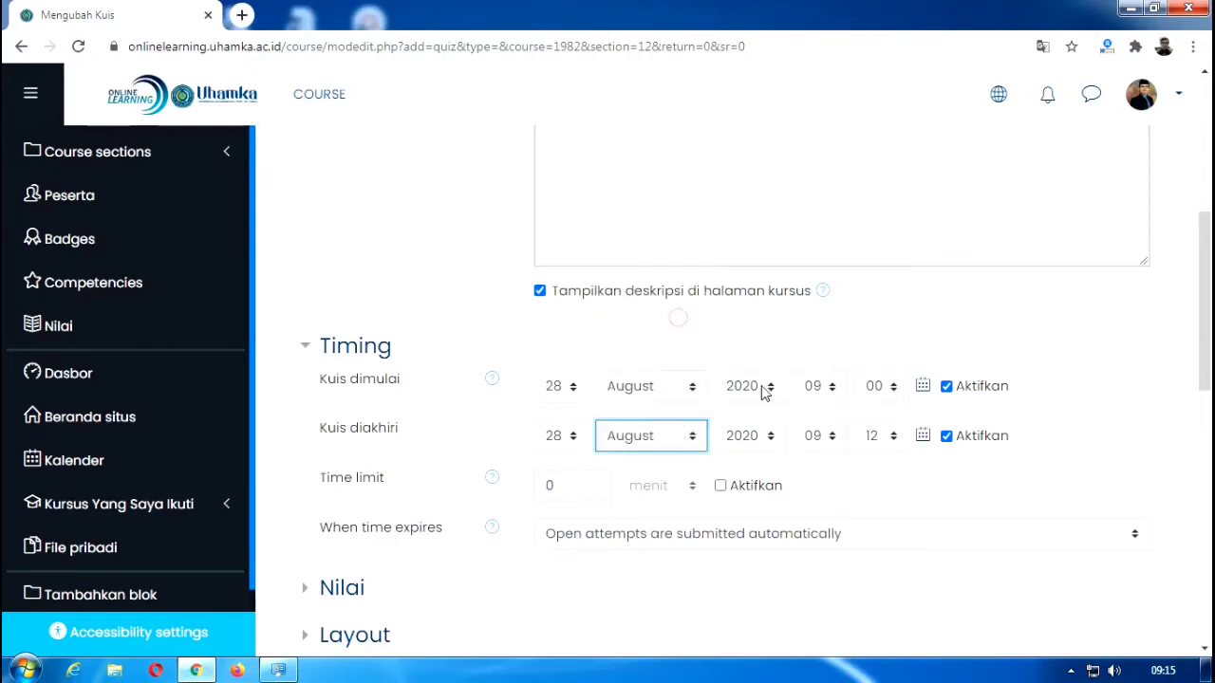
left_click(833, 436)
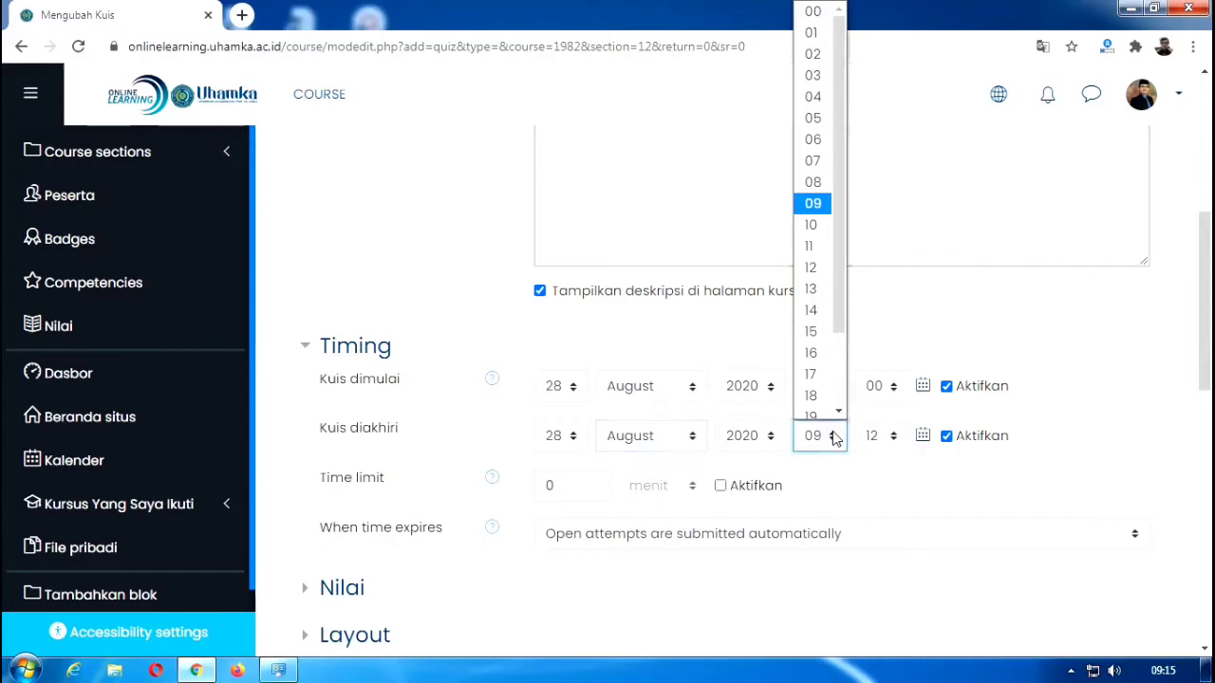
left_click(809, 228)
left_click(892, 435)
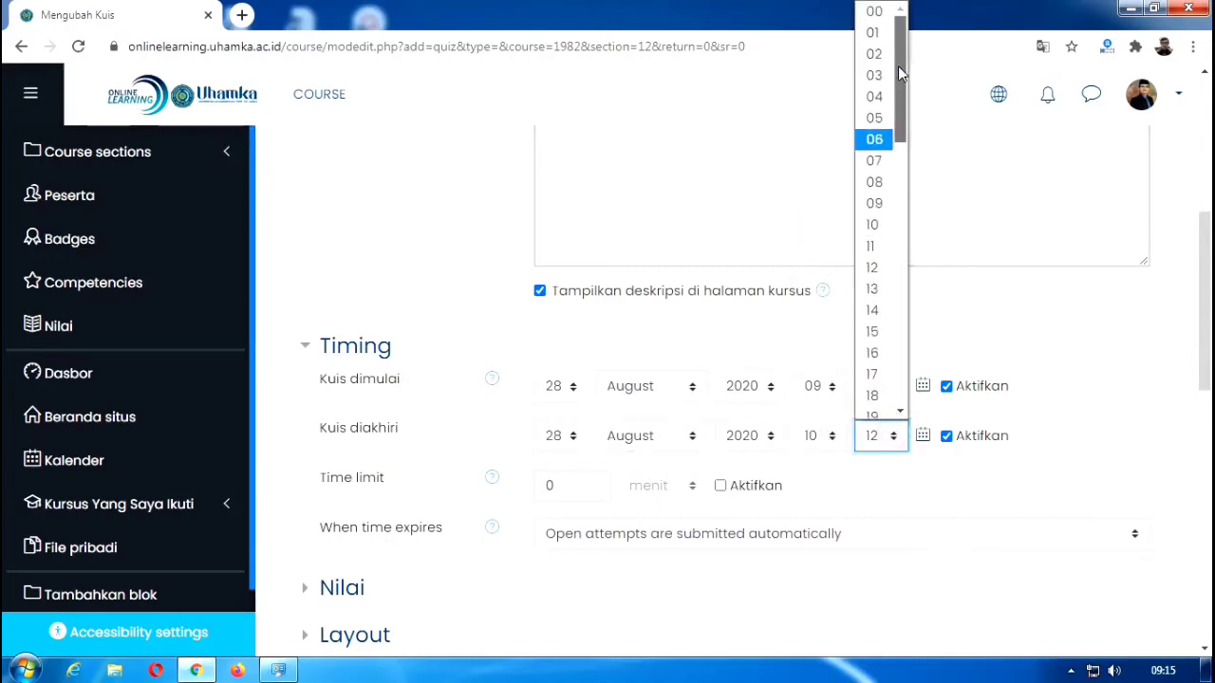
left_click(878, 10)
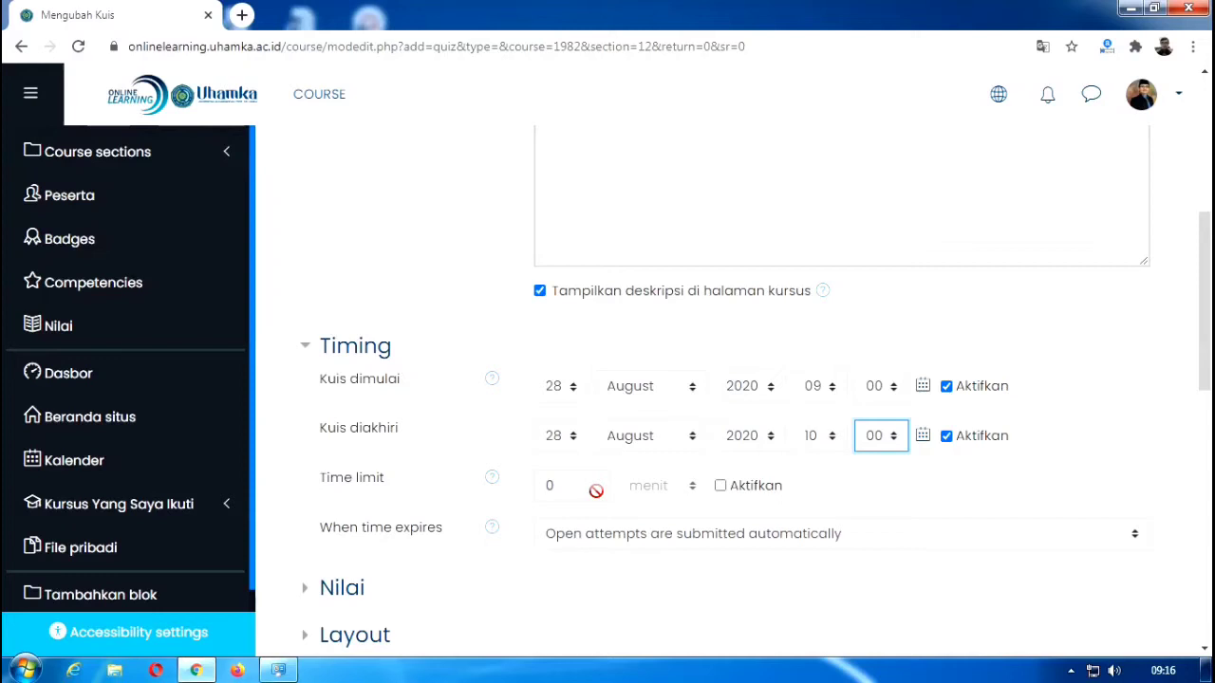
Step: Enable the quiz's time limit and set it to 30 minutes
left_click(720, 486)
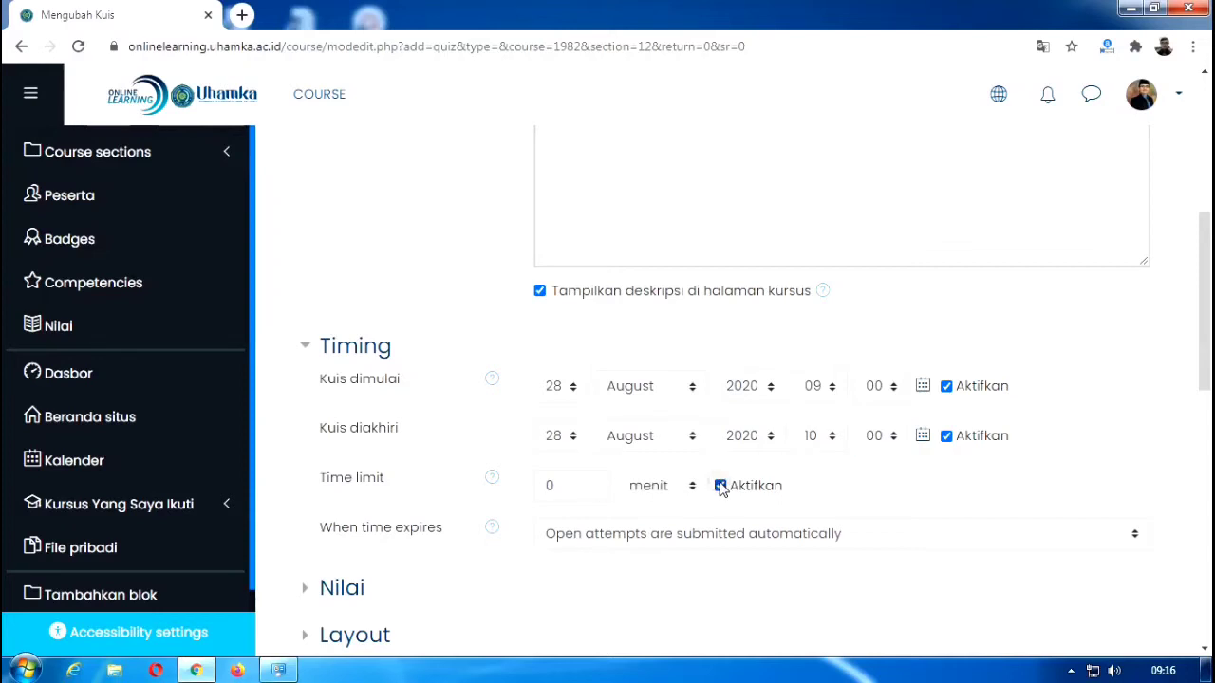
left_click(549, 484)
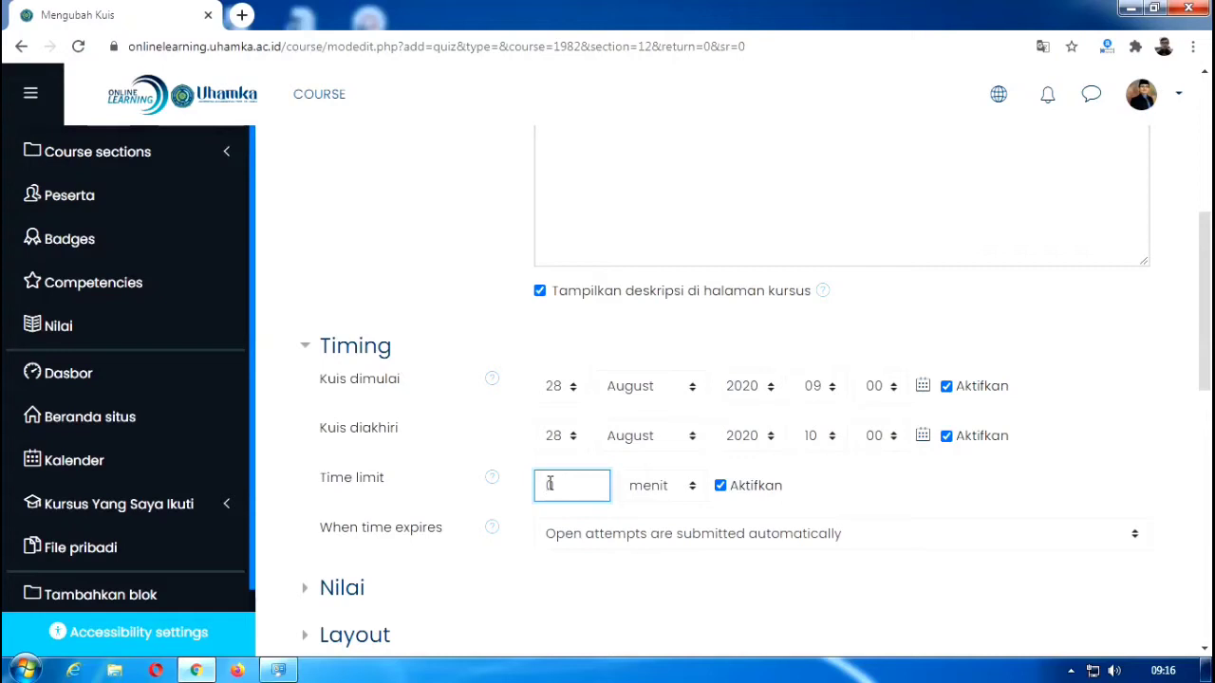
type("30")
left_click_drag(548, 485, 566, 485)
Step: Clear the time limit value, leaving the time limit option enabled
left_click(720, 485)
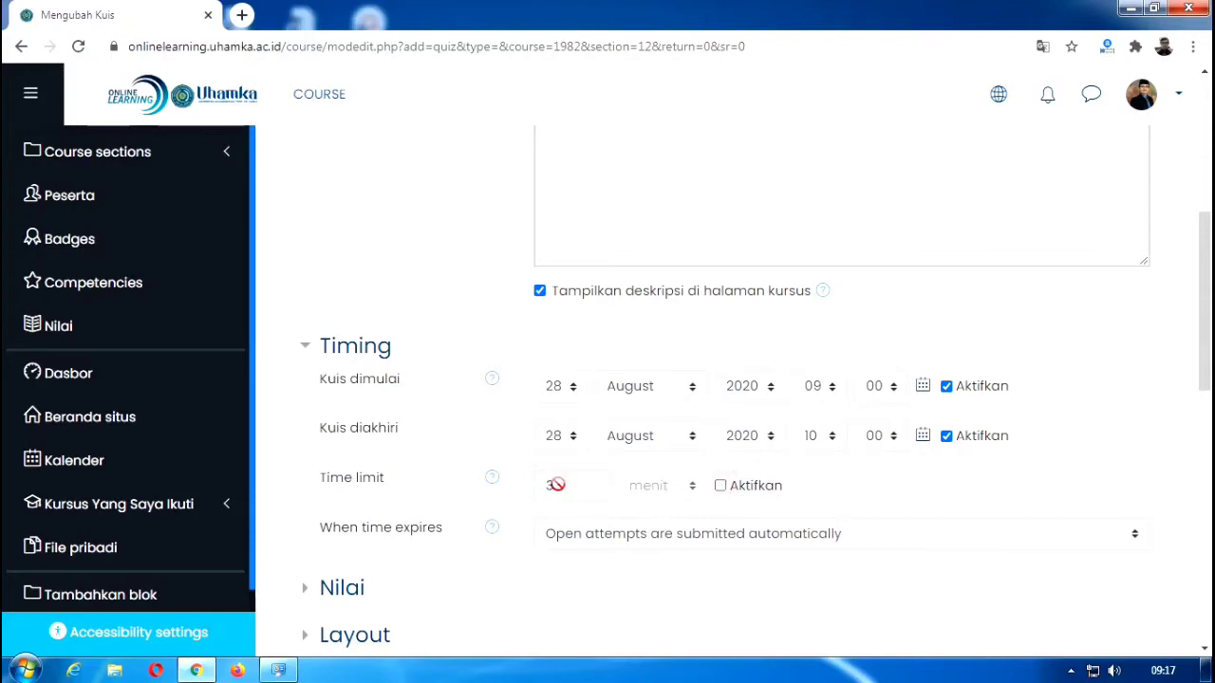
left_click(720, 485)
left_click(580, 488)
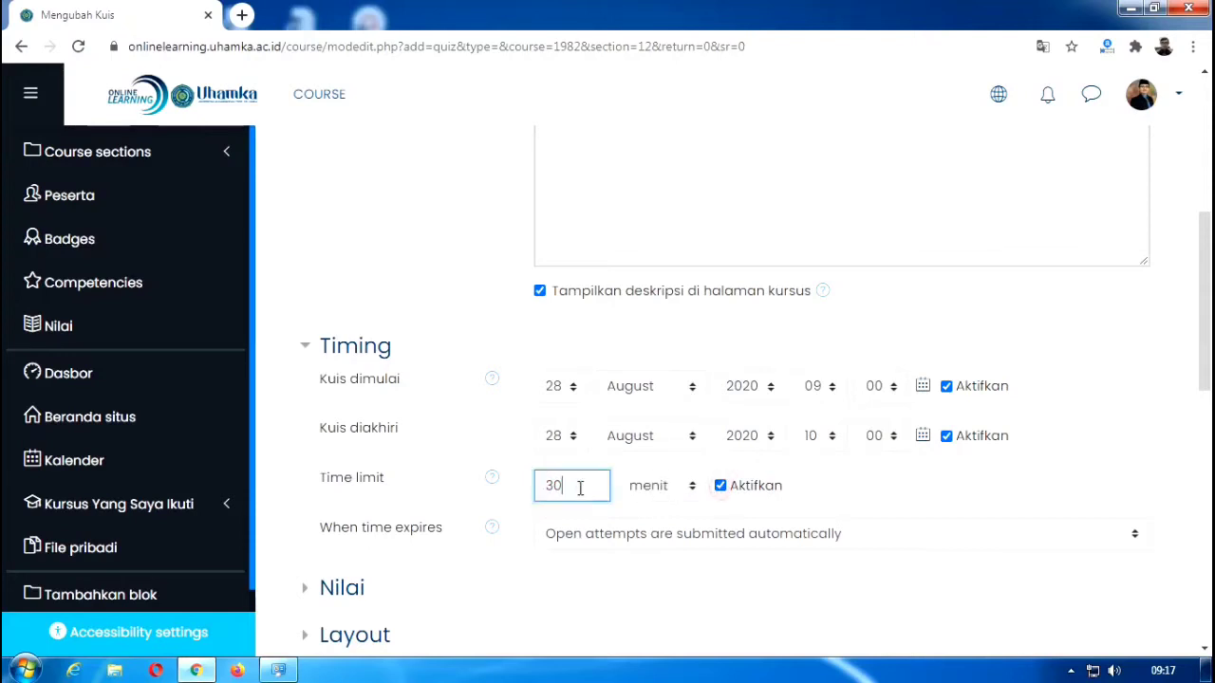
key("BackSpace")
key("BackSpace")
left_click(823, 482)
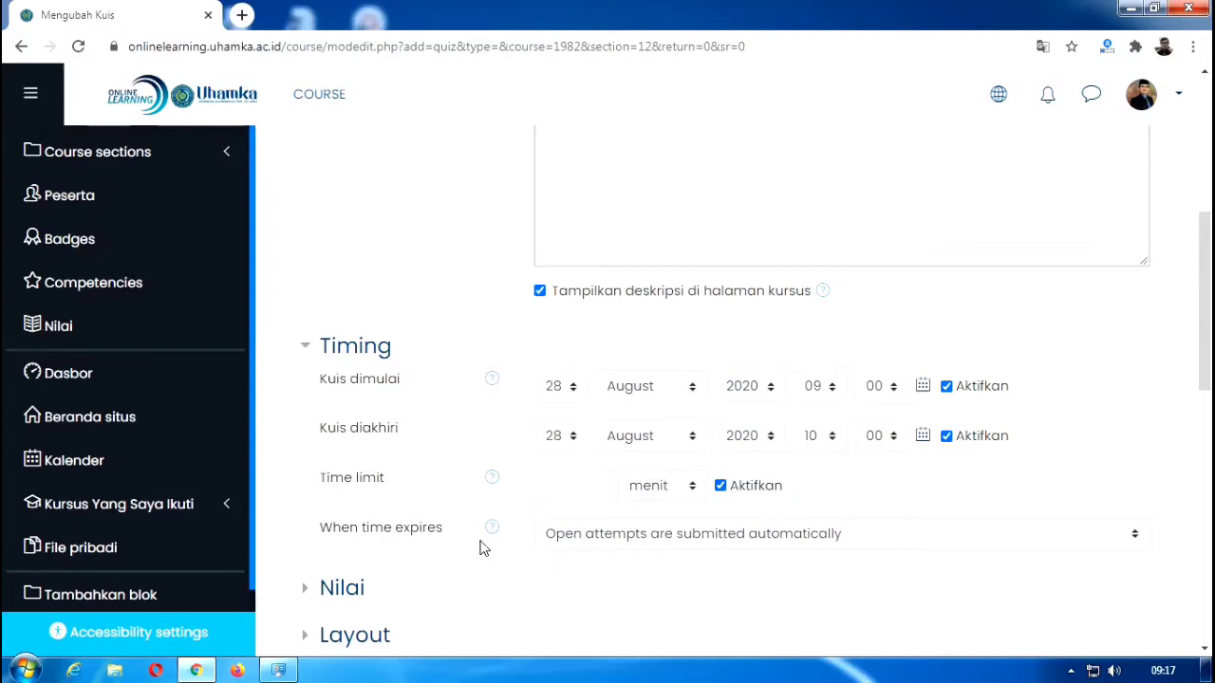
Step: Choose "Open attempts are submitted automatically" as the behaviour when time expires
scroll(726, 544, "down", 1)
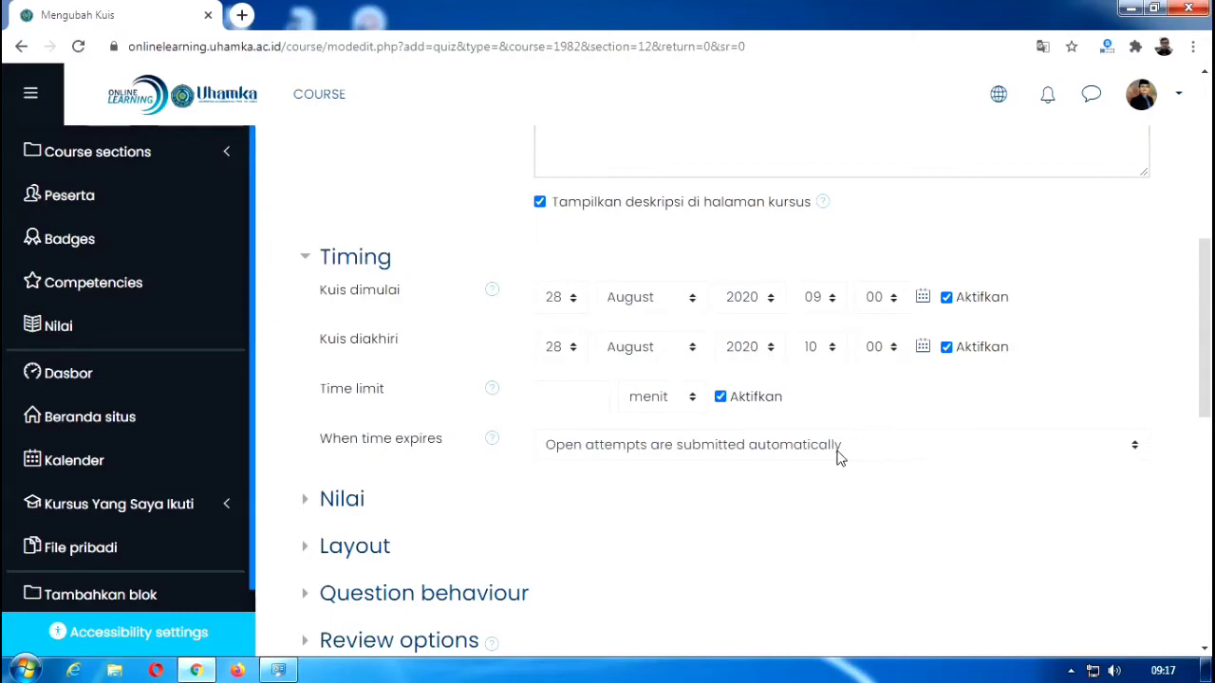
left_click(1133, 449)
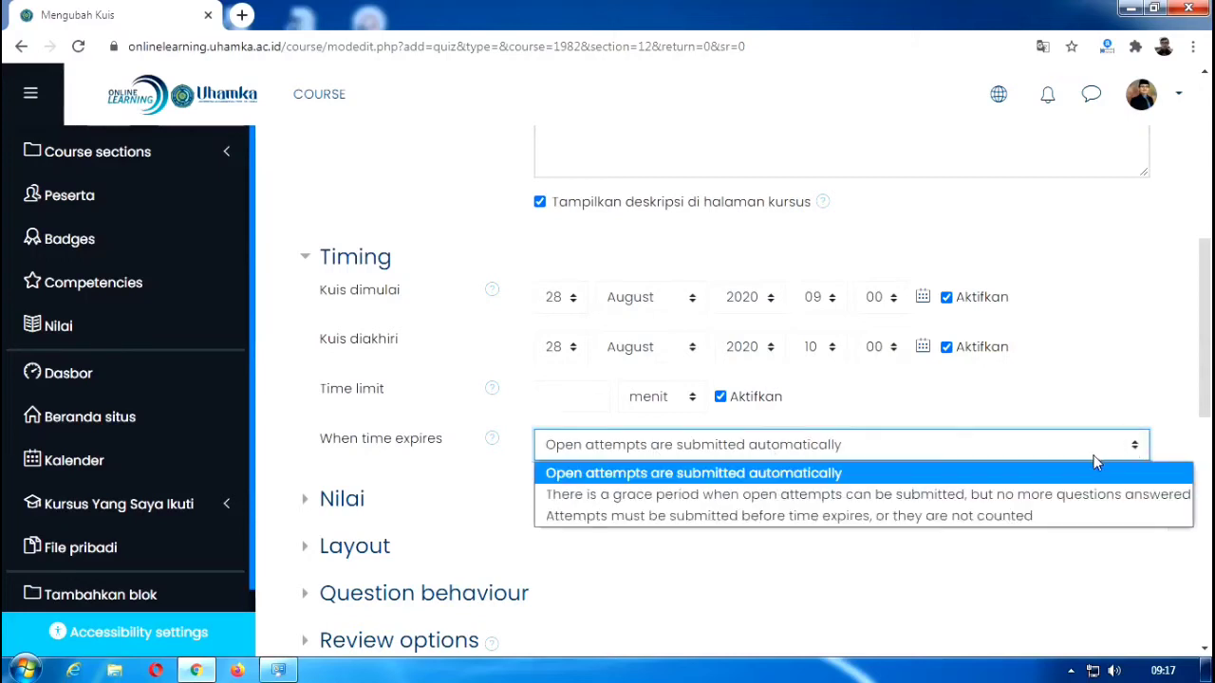
left_click(824, 481)
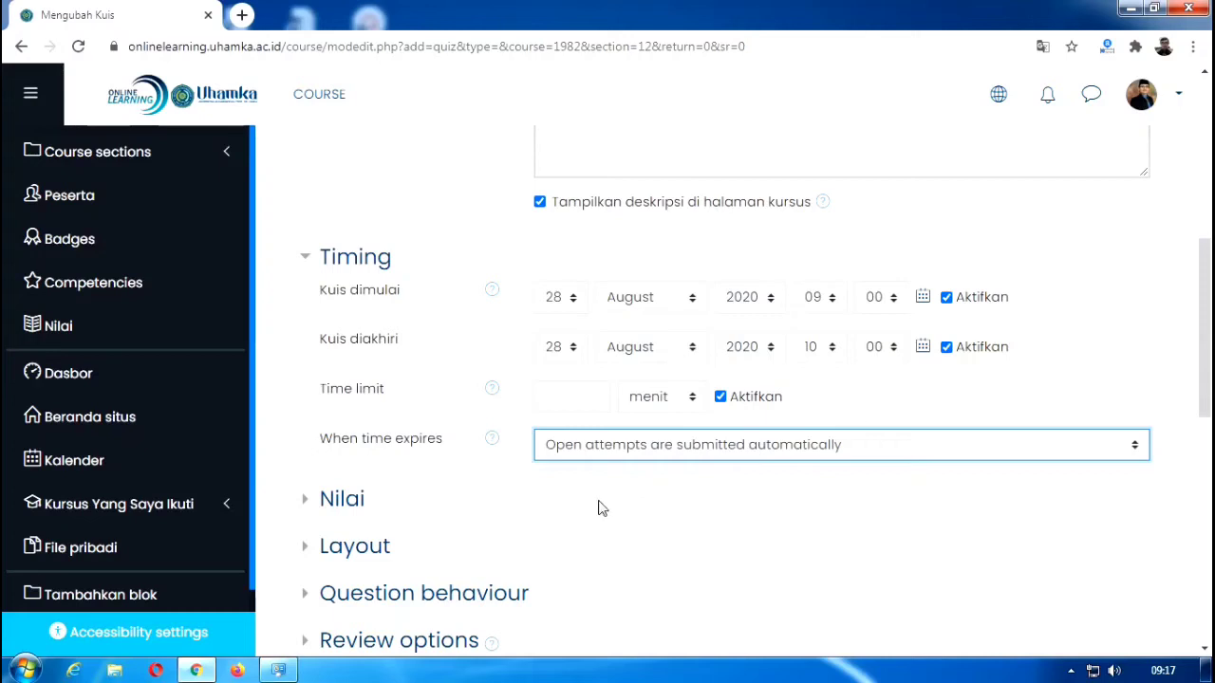
Step: In the Nilai settings, choose Tanpa kategori as the grade category and set the passing grade (Nilai untuk lulus) to 68
left_click(343, 501)
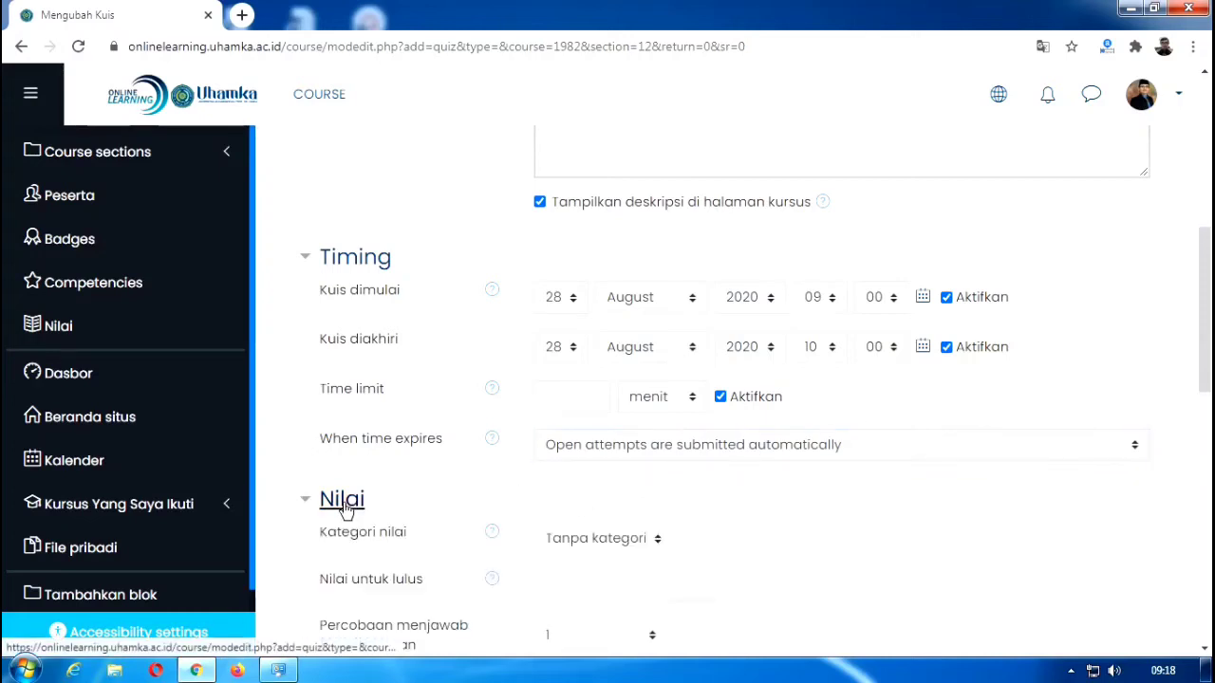
scroll(539, 511, "down", 2)
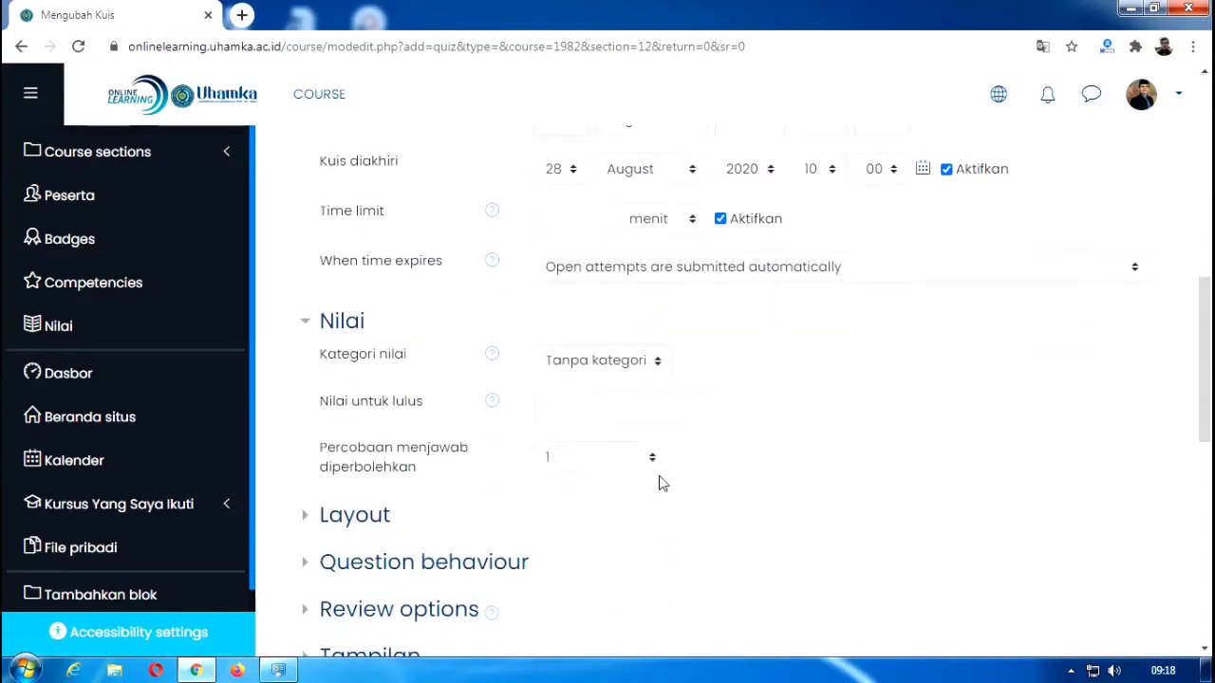
left_click(657, 360)
left_click(605, 387)
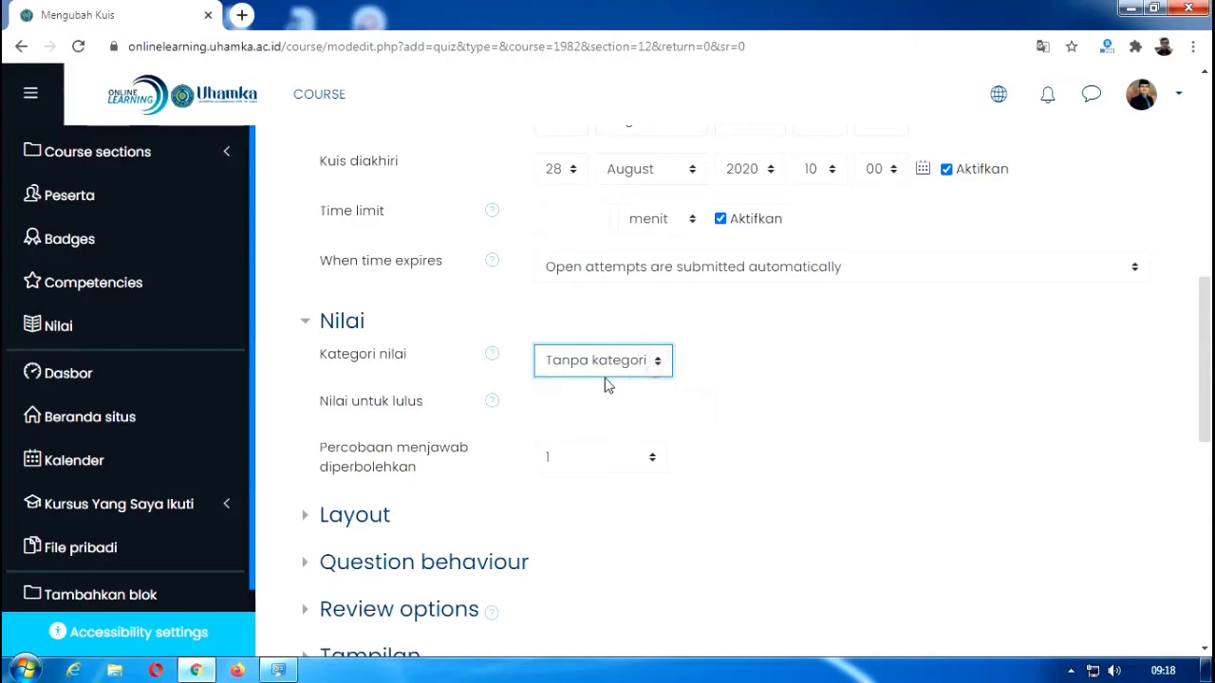
left_click(568, 411)
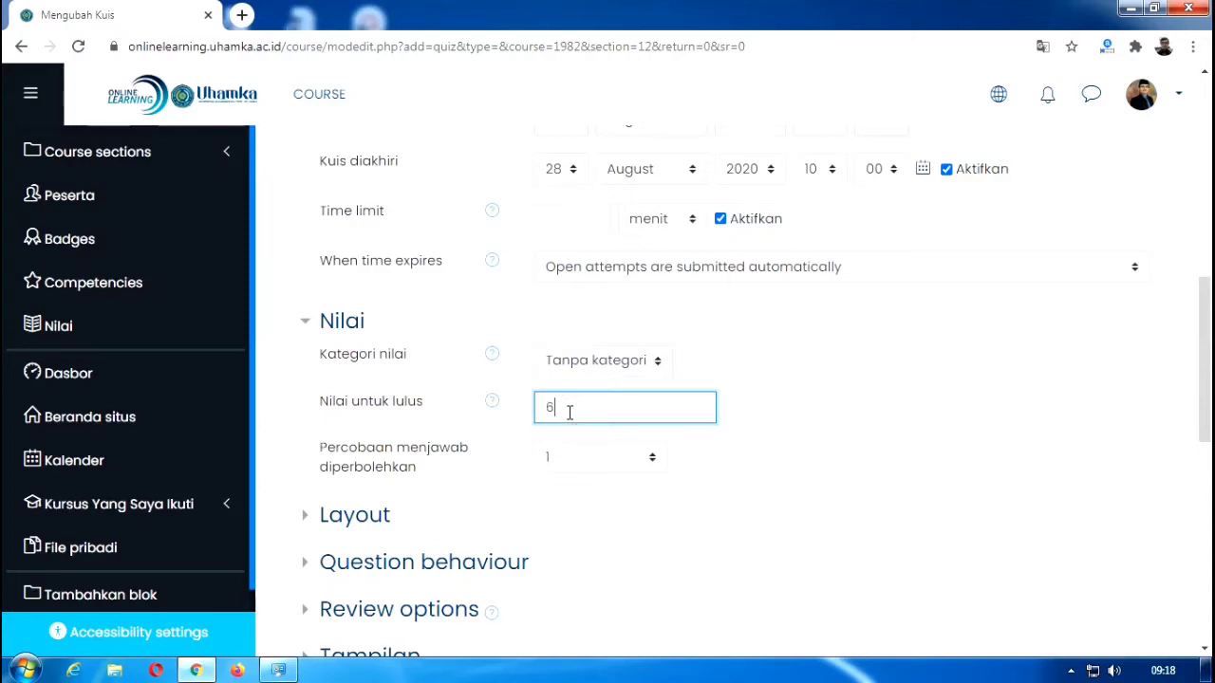
left_click(773, 449)
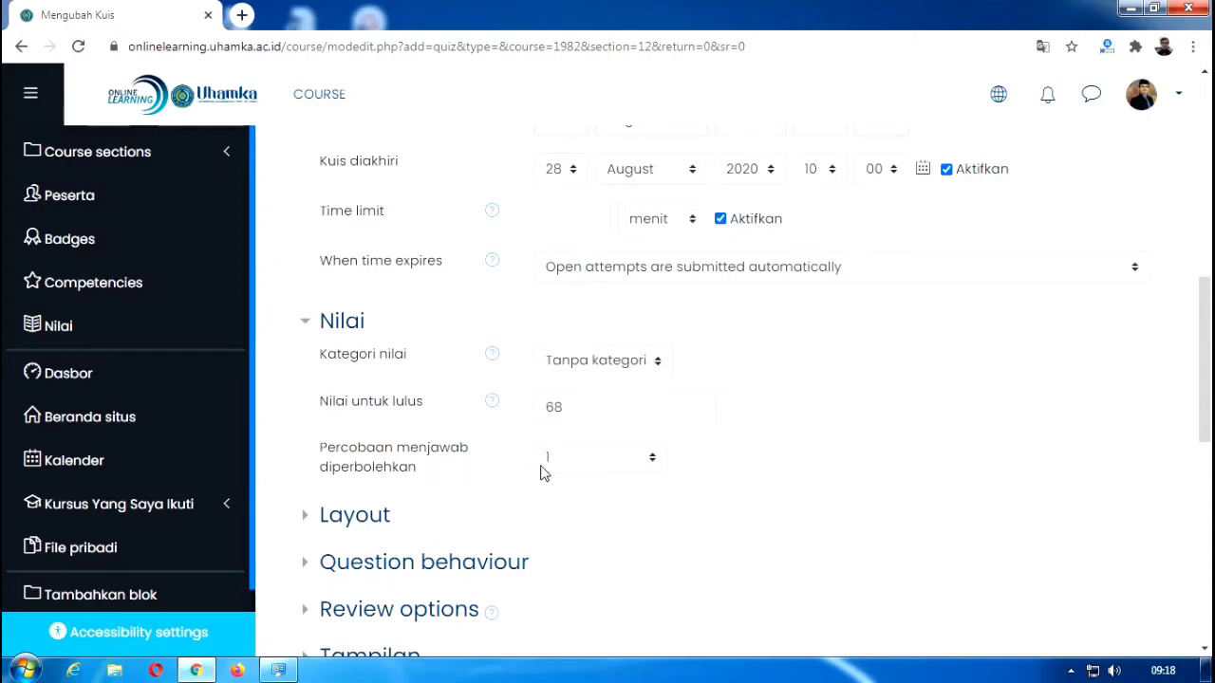
Step: Try 2 allowed attempts with the Nilai Tertinggi grading method, and return the allowed attempts to 1
left_click(653, 459)
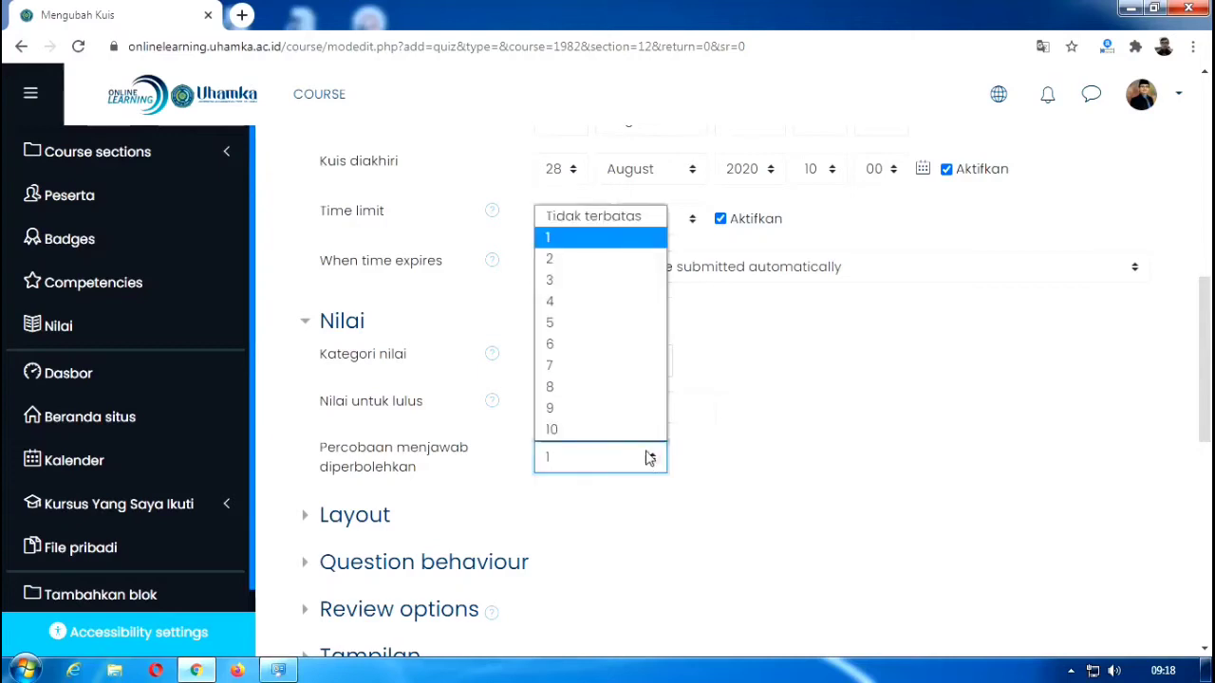
left_click(554, 257)
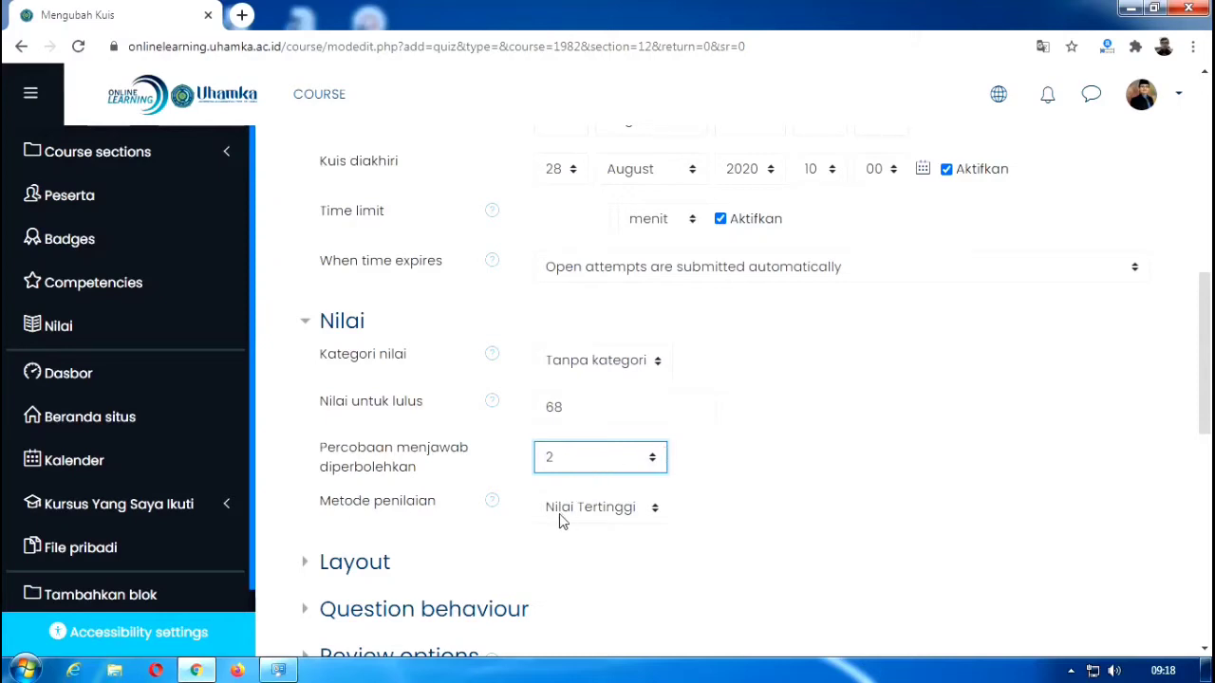
left_click(634, 512)
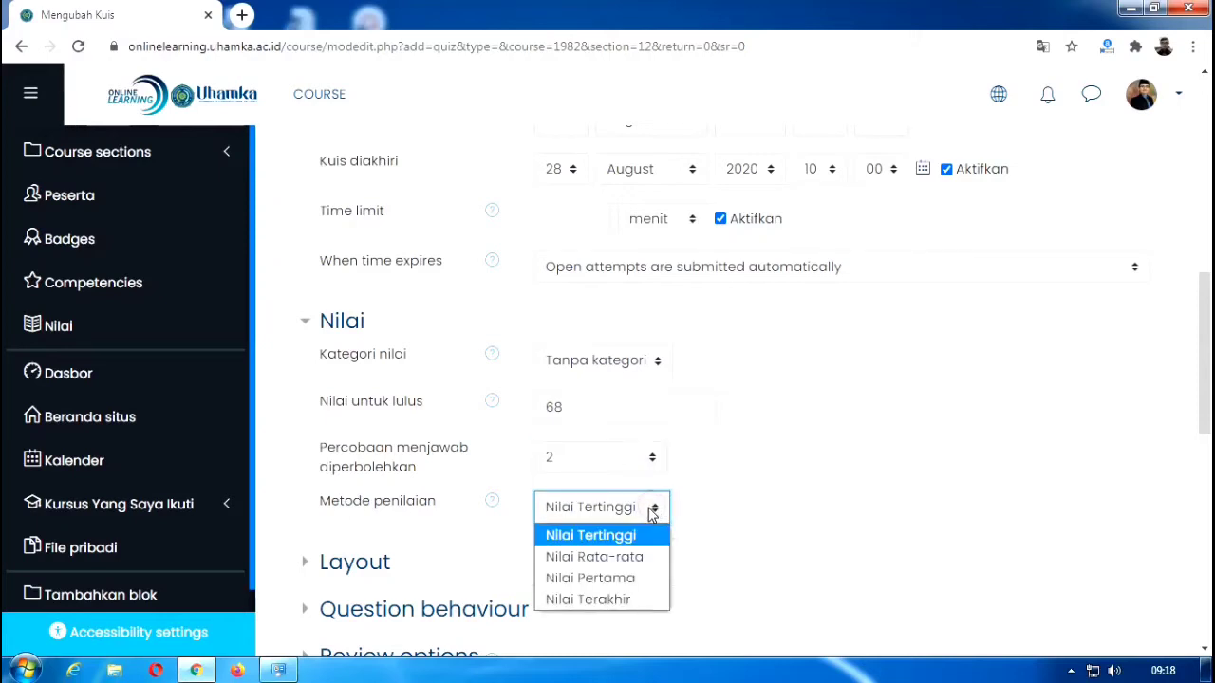
left_click(632, 510)
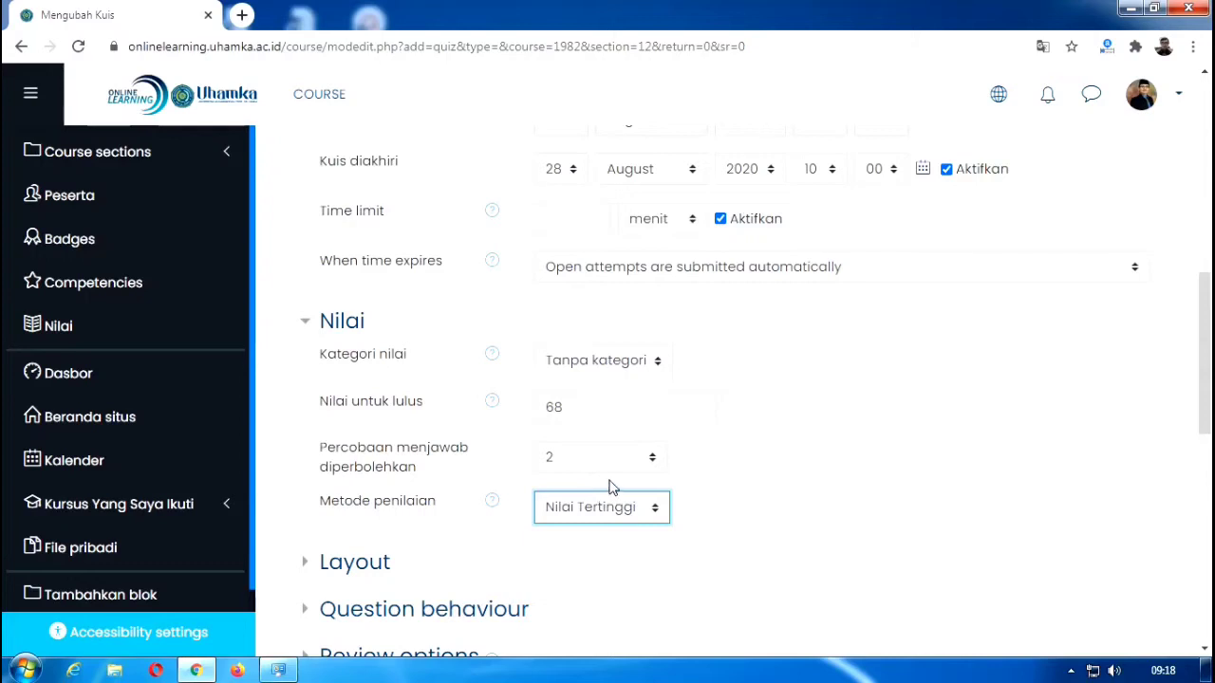
left_click(657, 460)
left_click(607, 240)
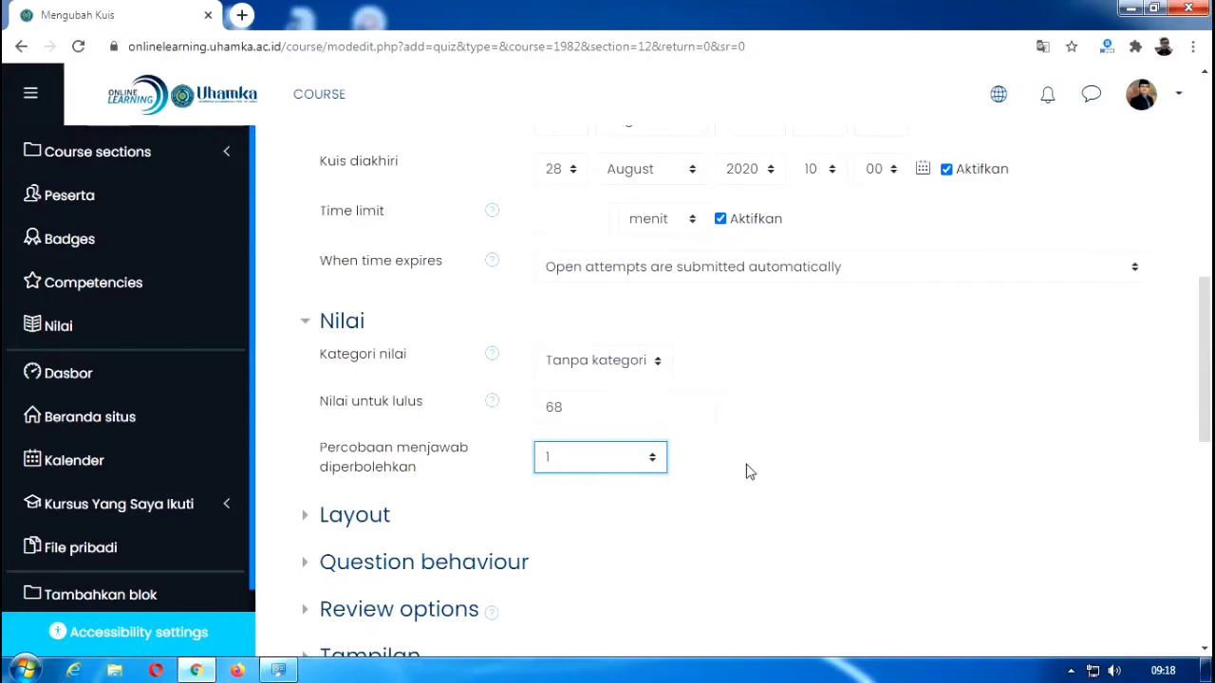
Step: Examine the quiz's Layout settings, including the navigation method, and expand its Question behaviour settings
scroll(750, 465, "down", 1)
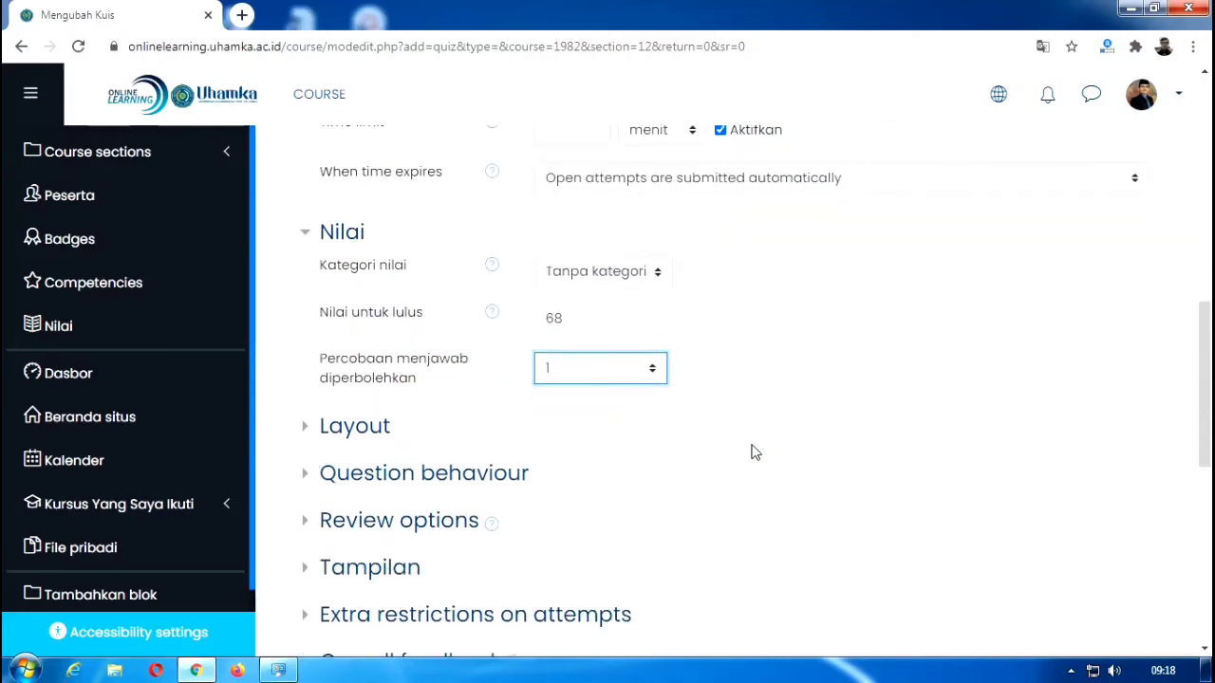
scroll(731, 452, "down", 1)
left_click(365, 339)
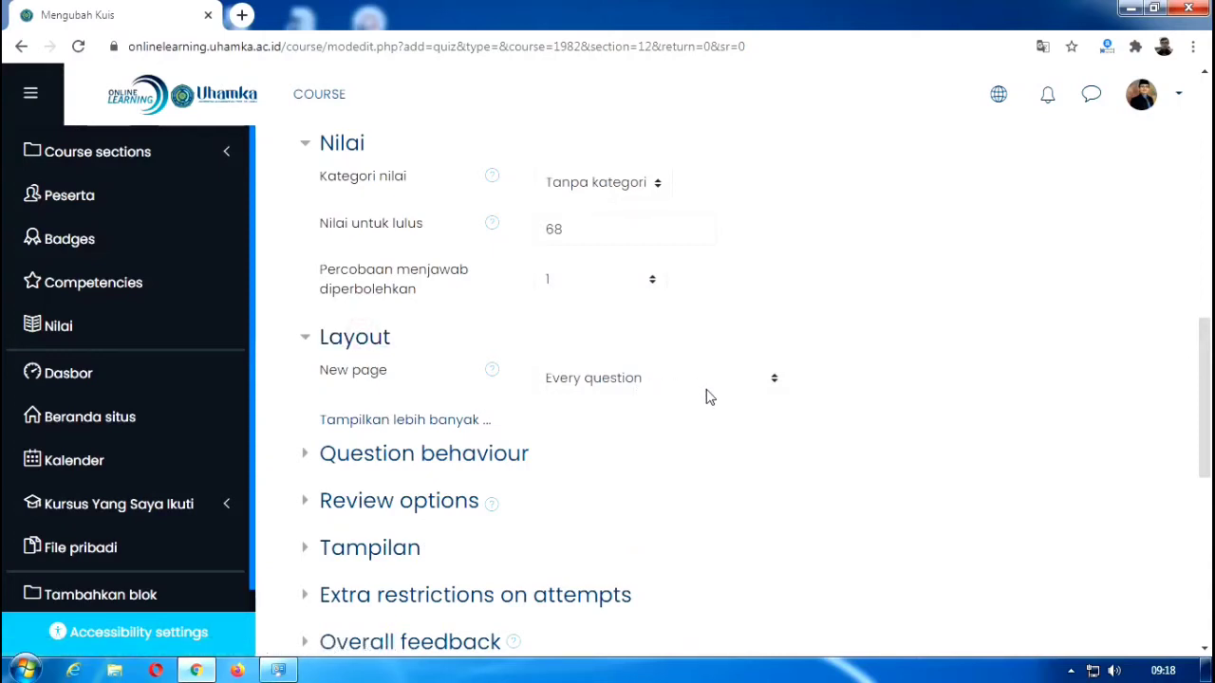
left_click(471, 420)
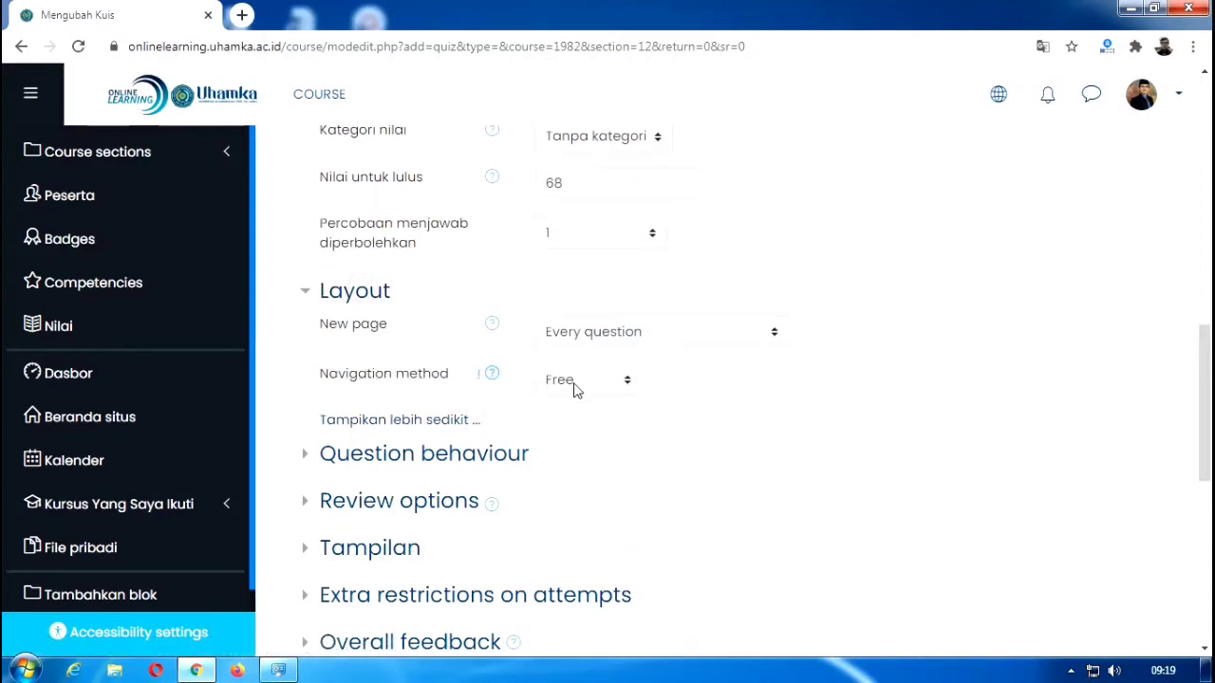
left_click(424, 453)
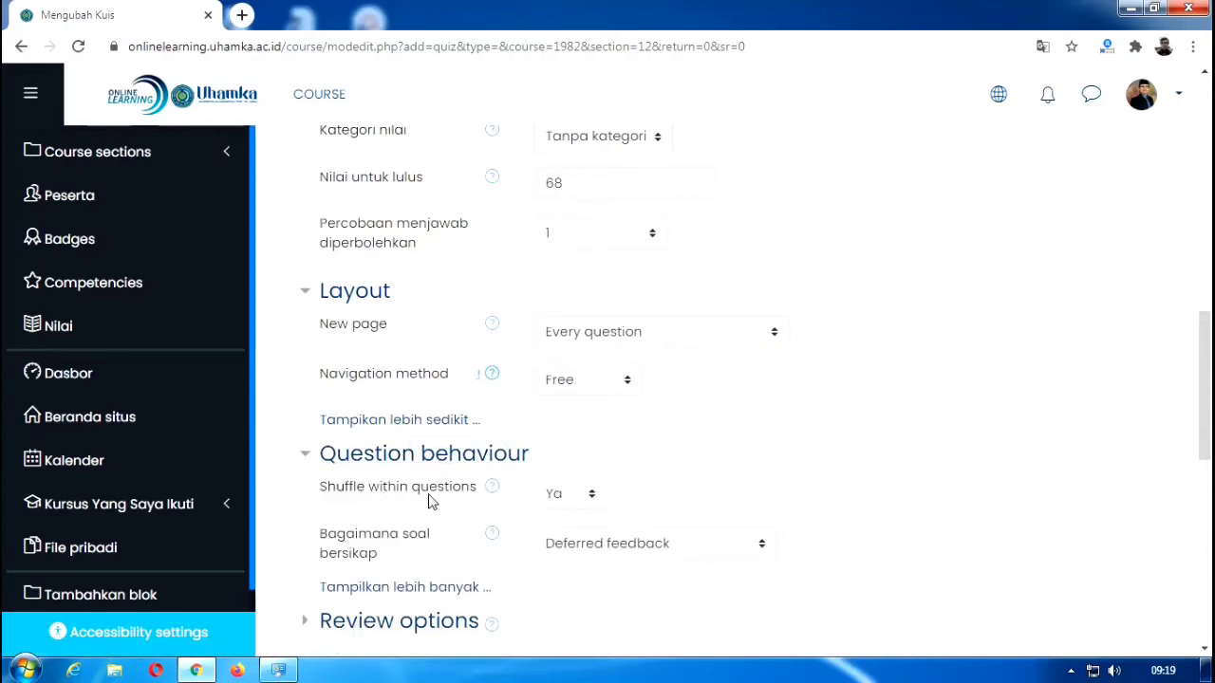
Step: Save the quiz settings and display the quiz
scroll(512, 485, "down", 1)
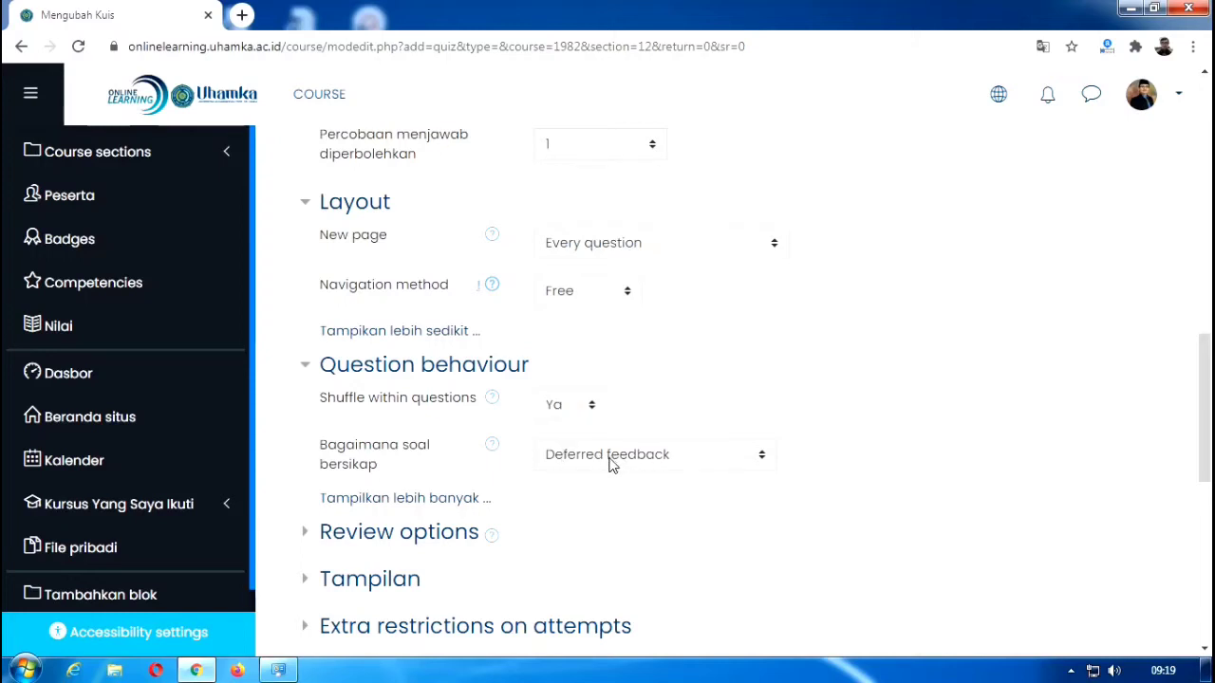
scroll(613, 467, "down", 1)
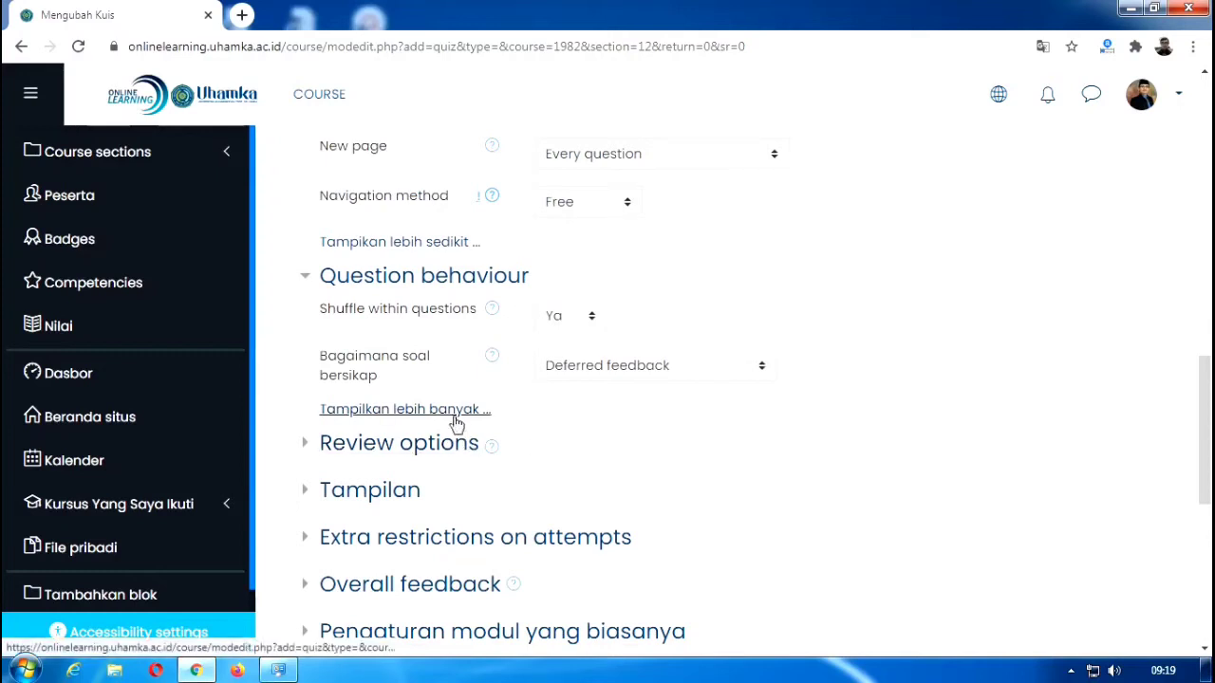
scroll(461, 422, "down", 1)
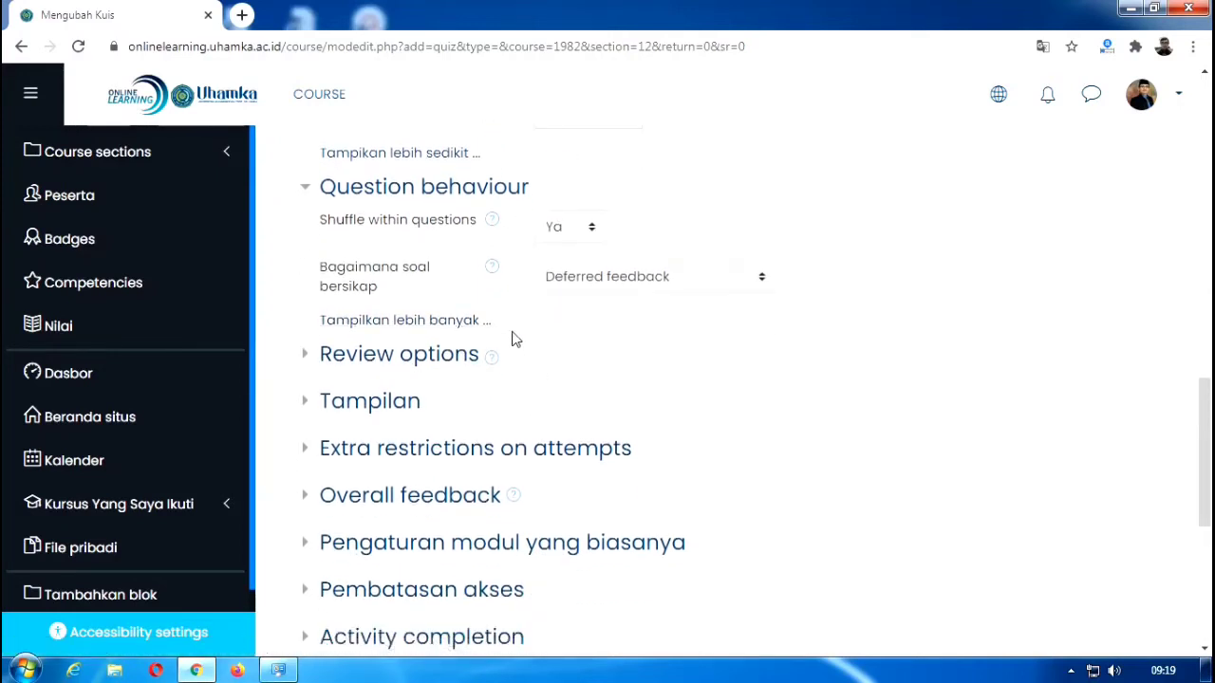
scroll(505, 346, "down", 1)
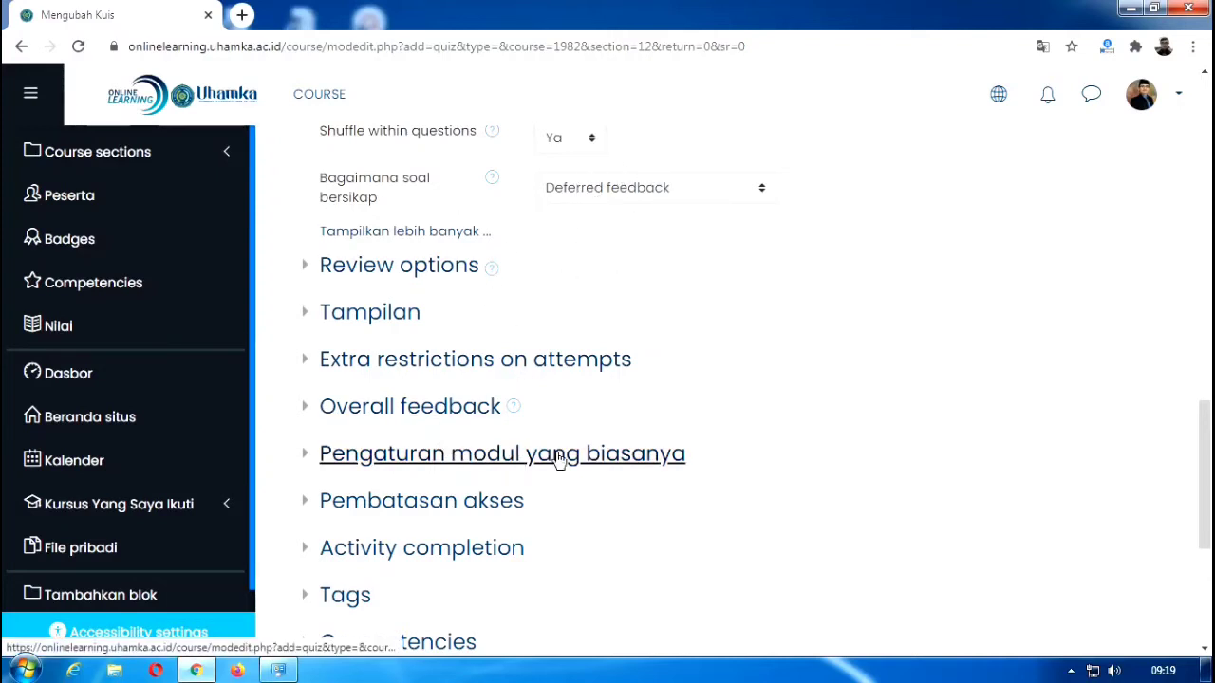
scroll(556, 461, "down", 1)
scroll(513, 423, "down", 1)
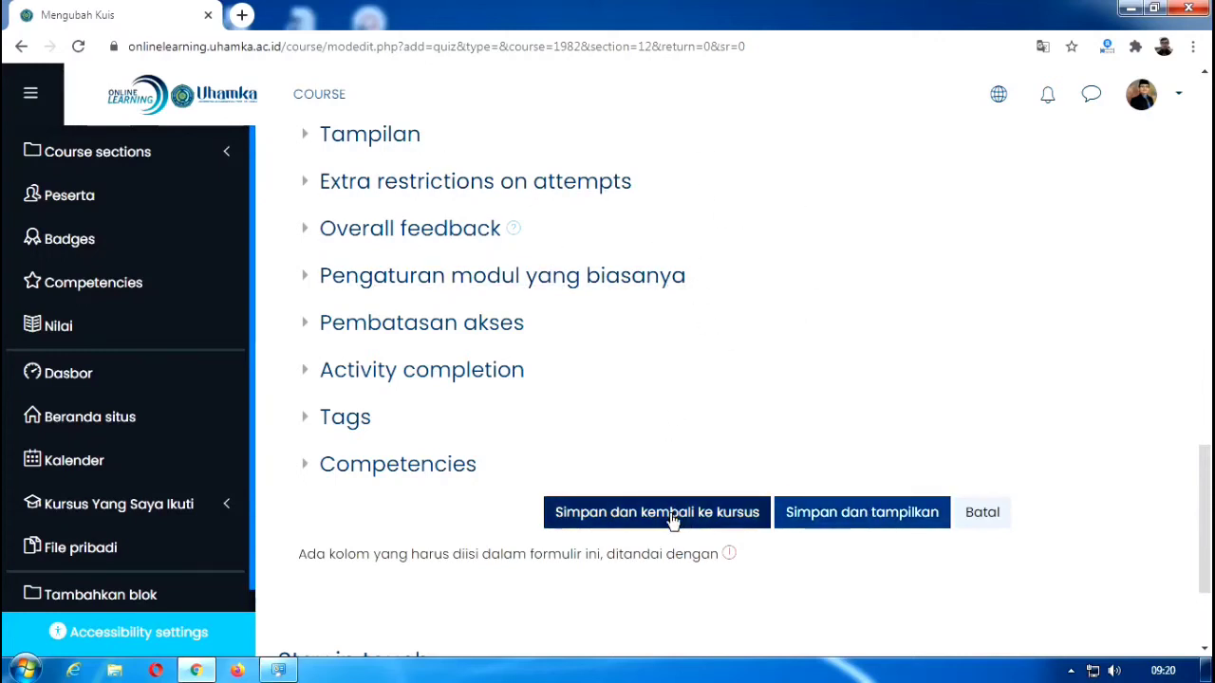
left_click(863, 517)
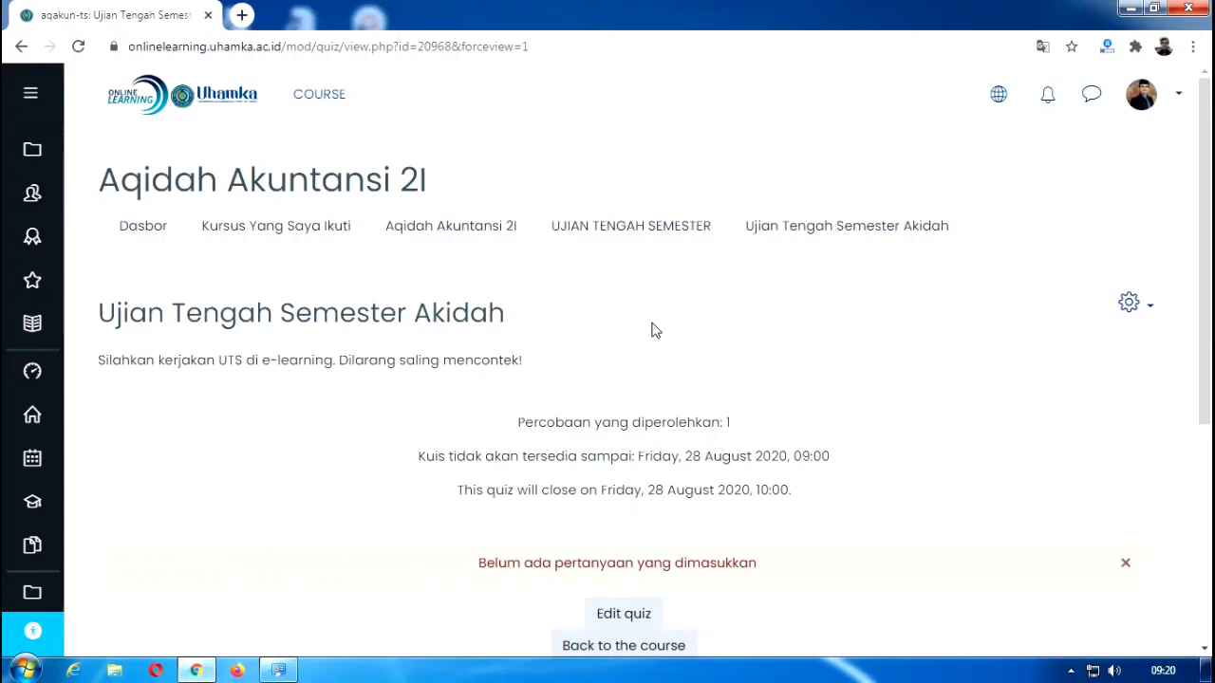
Step: Open the question editing page of the Ujian Tengah Semester Akidah quiz
scroll(655, 330, "down", 1)
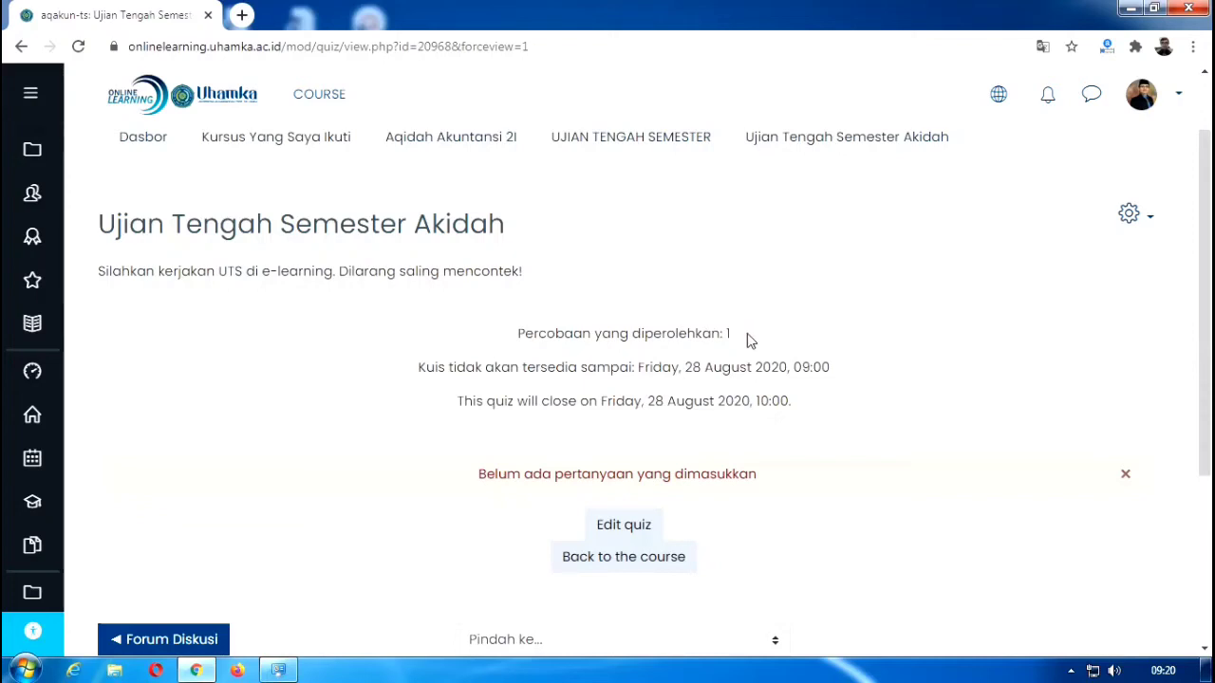
scroll(677, 396, "down", 1)
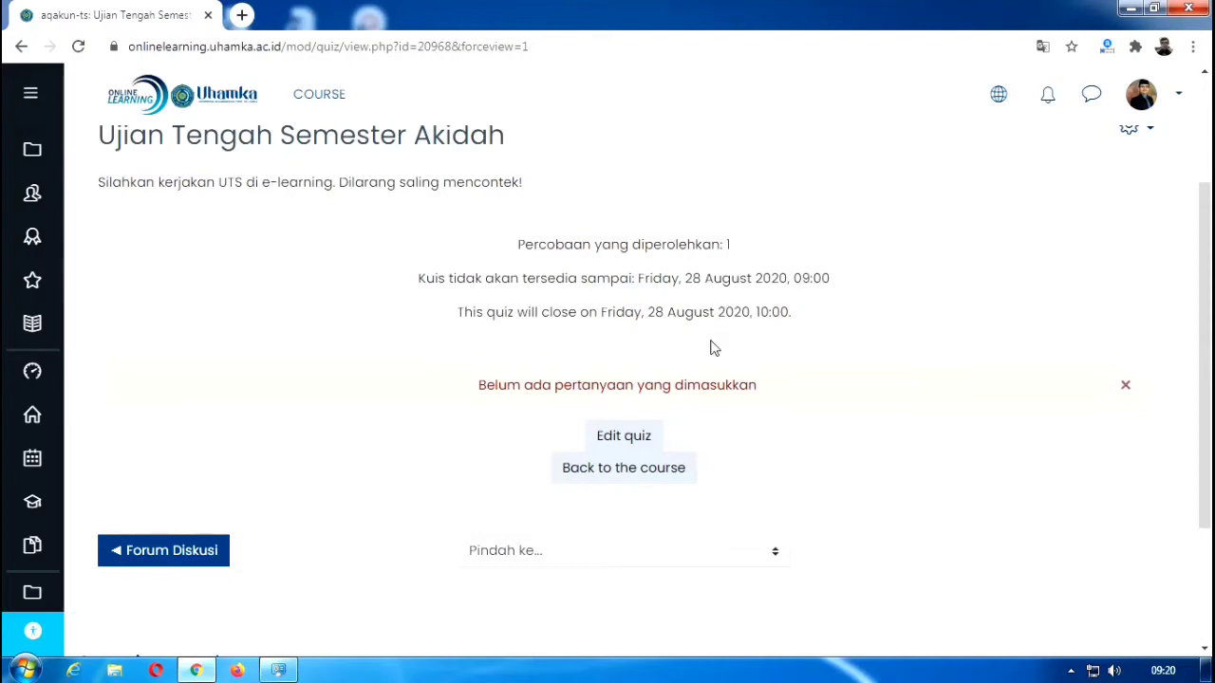
left_click(619, 440)
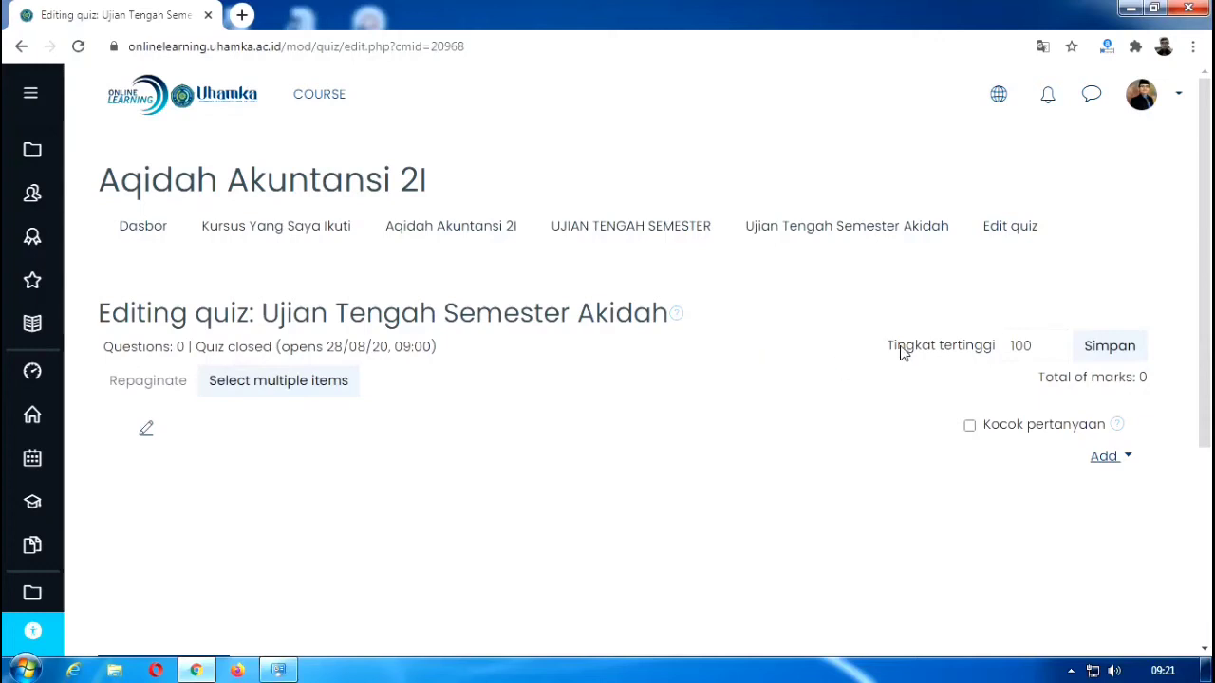
Step: Enable question shuffling (Kocok pertanyaan) and save the quiz's maximum grade as 100
left_click(1032, 347)
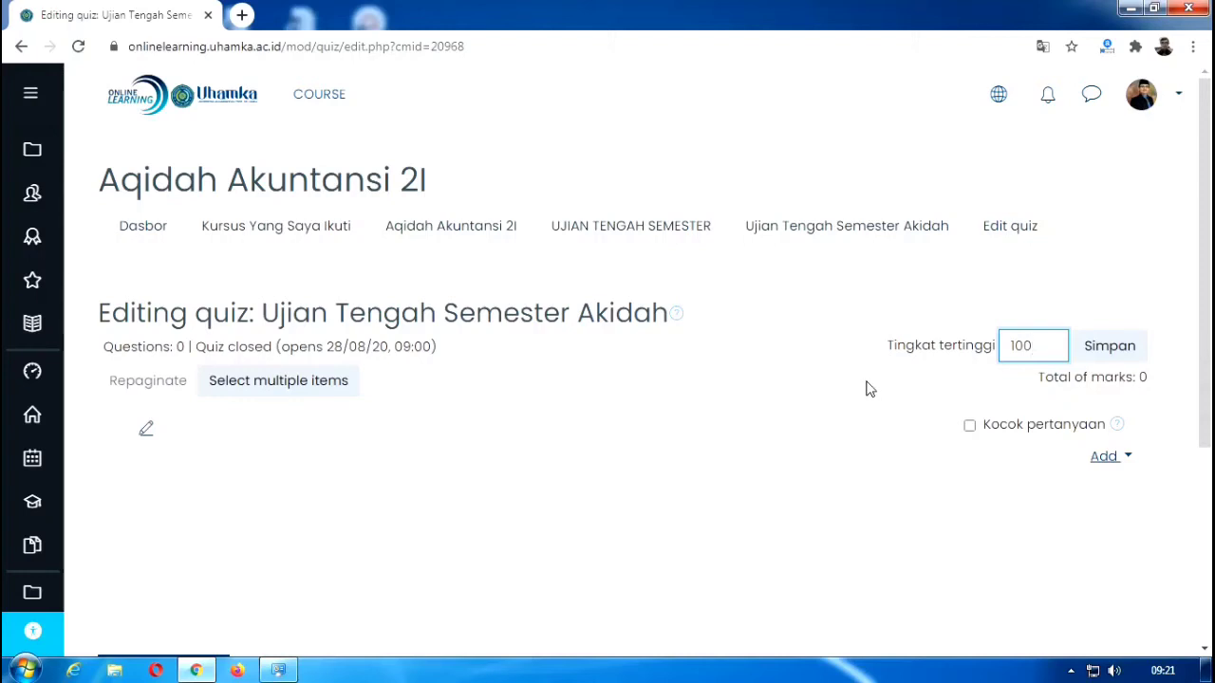
left_click(969, 425)
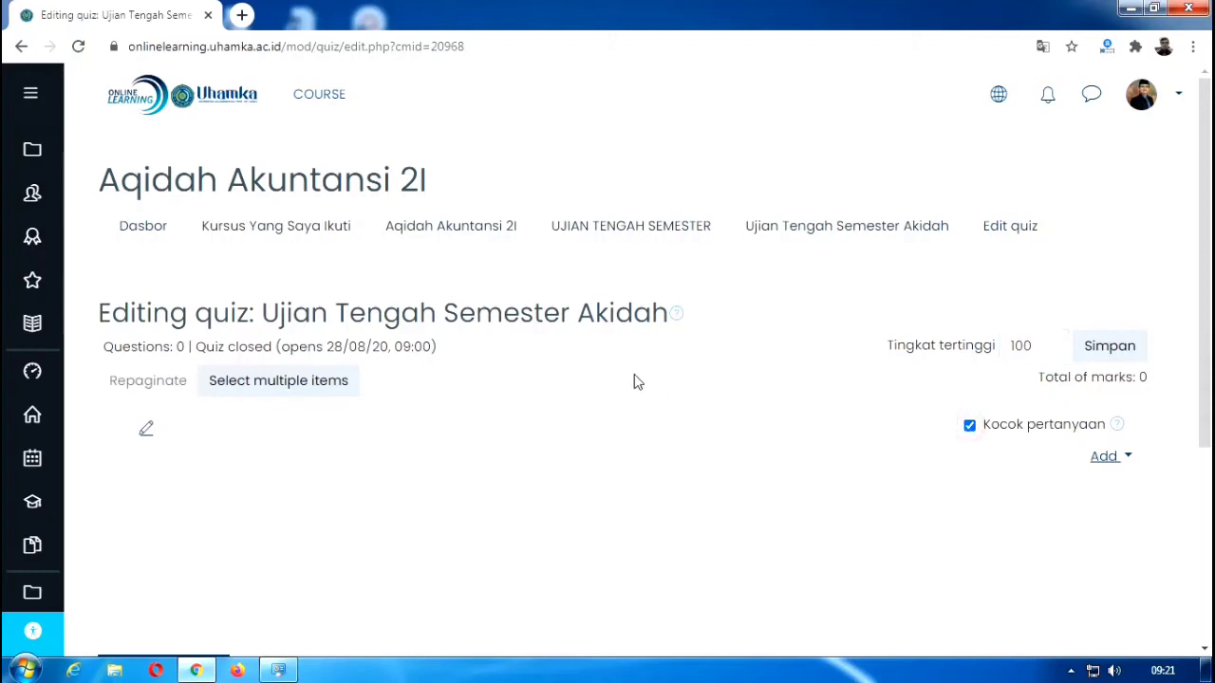
left_click(1115, 351)
Step: Add a new question of type Essay to the quiz
scroll(806, 358, "down", 1)
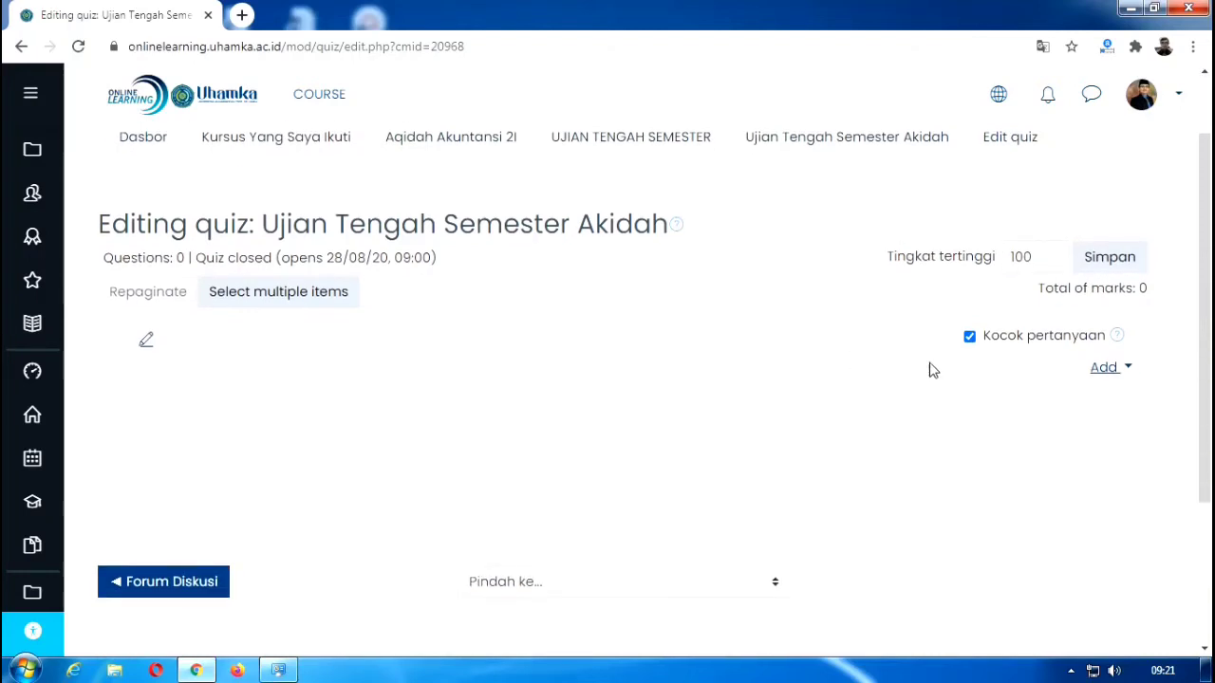
left_click(1111, 372)
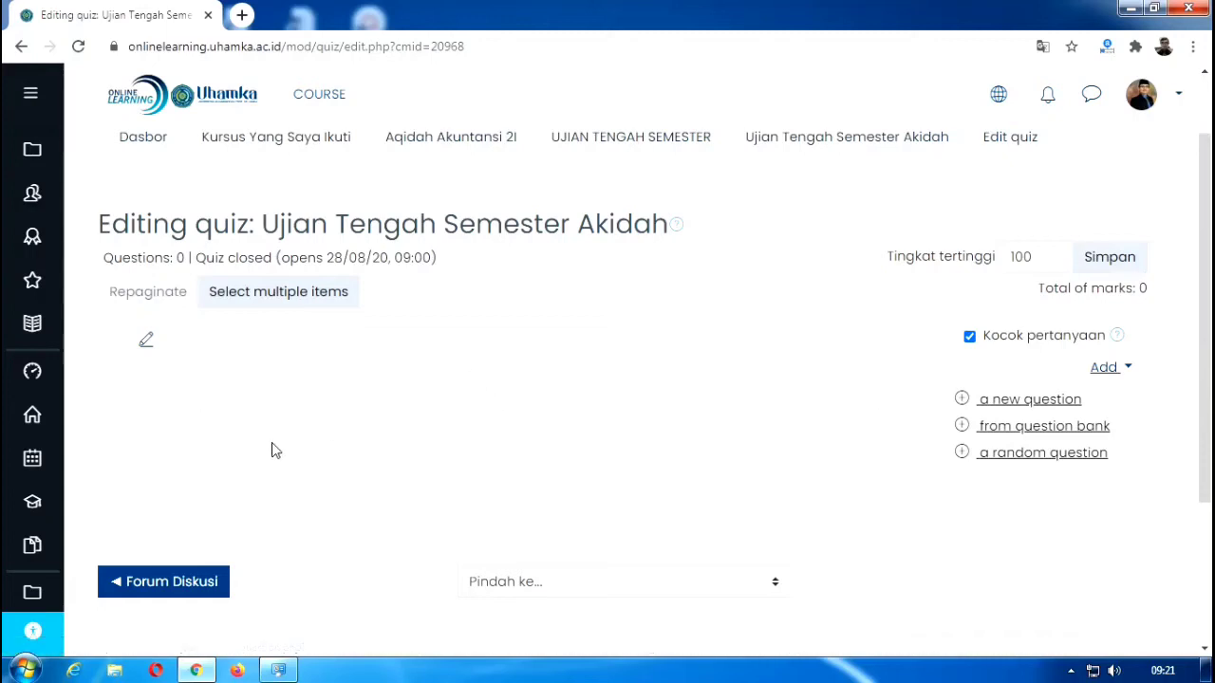
left_click(1011, 402)
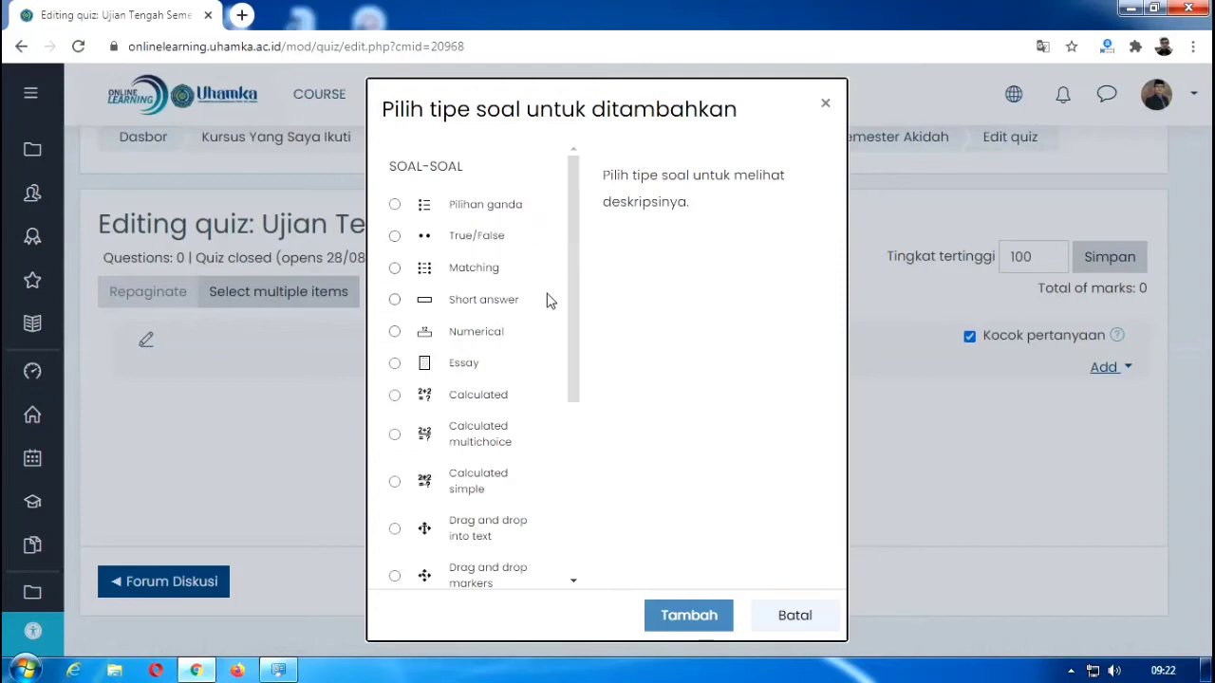
left_click_drag(570, 322, 572, 343)
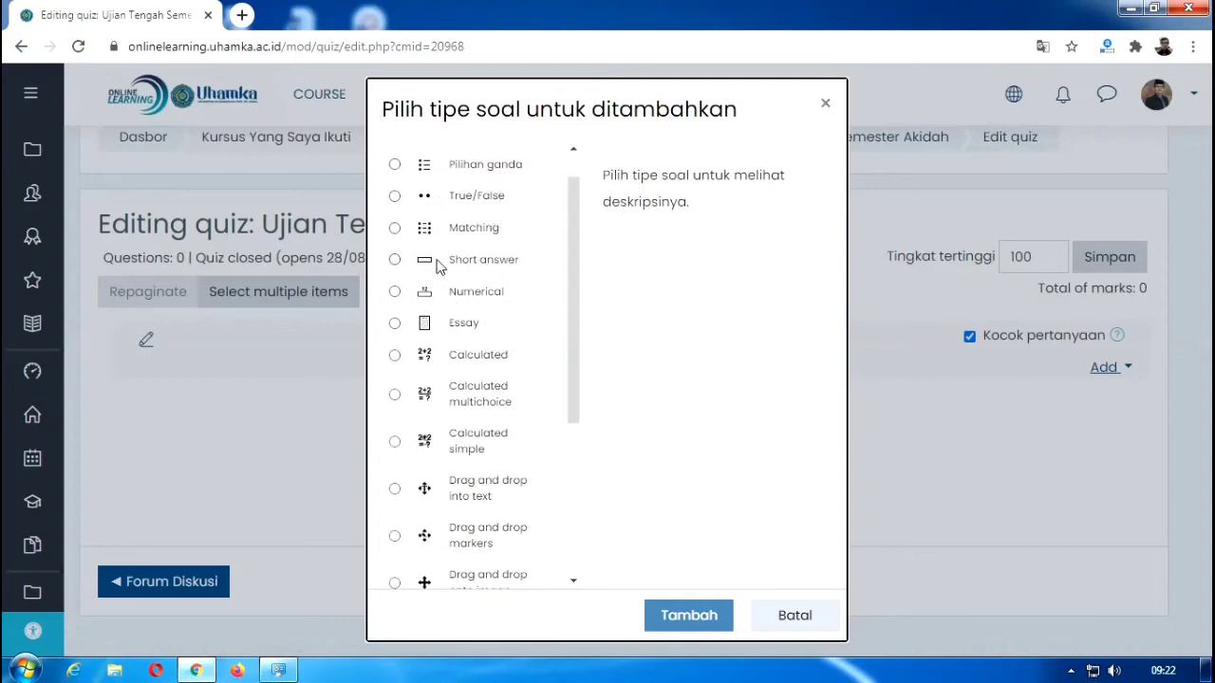
left_click(395, 324)
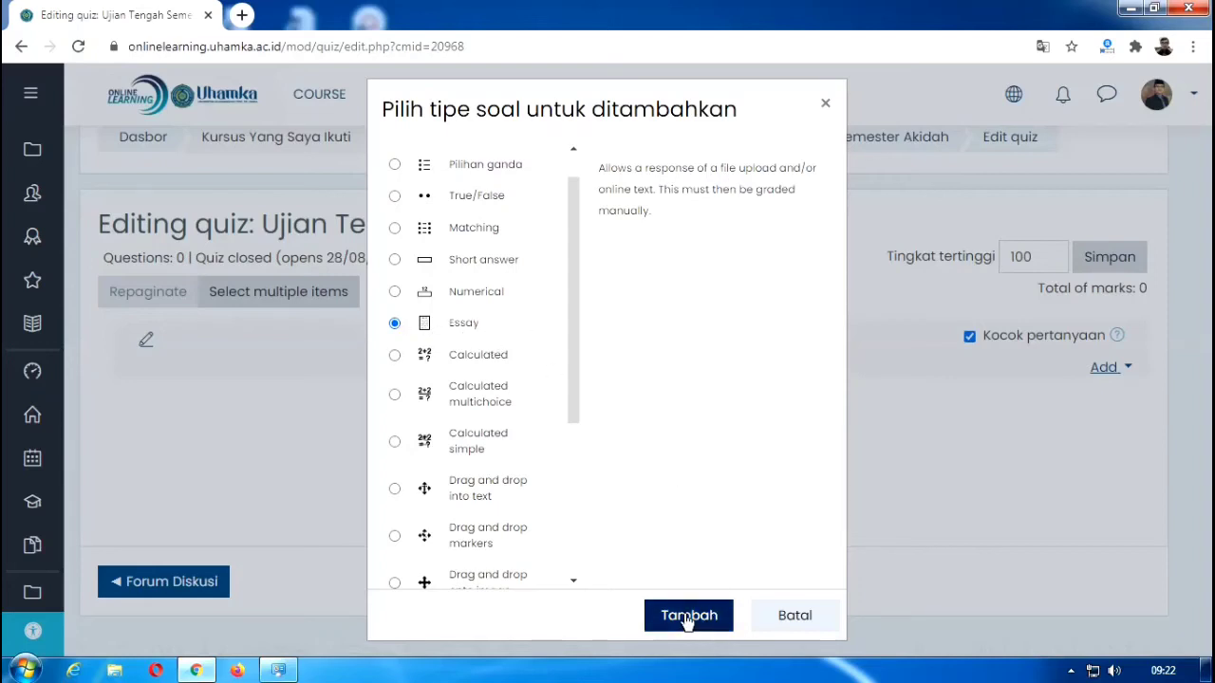
left_click(688, 617)
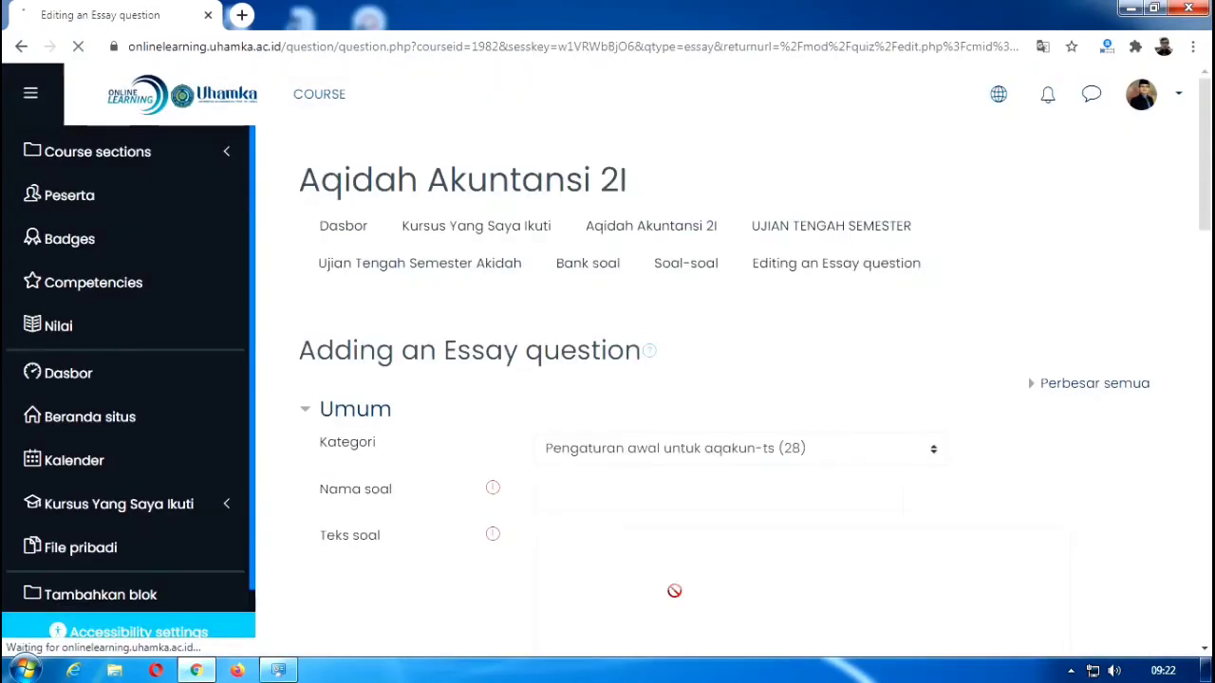
Step: Name the essay question "UTS Akidah 2020"
scroll(653, 503, "down", 3)
scroll(649, 484, "down", 3)
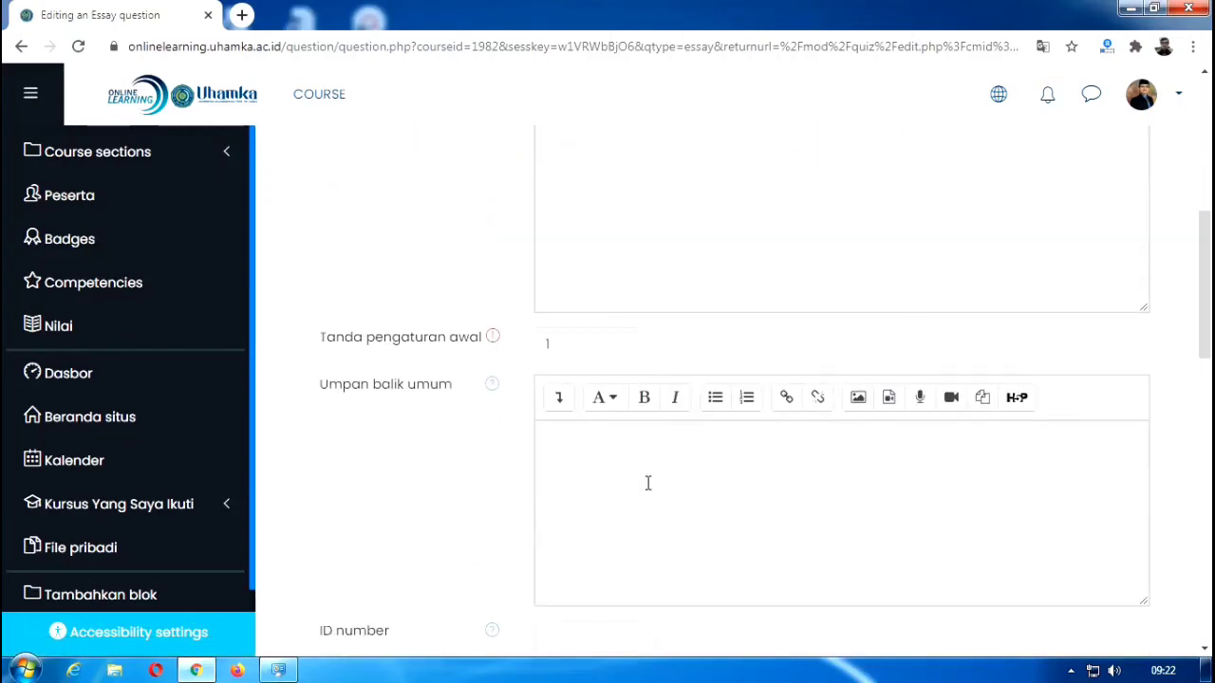
scroll(648, 483, "up", 4)
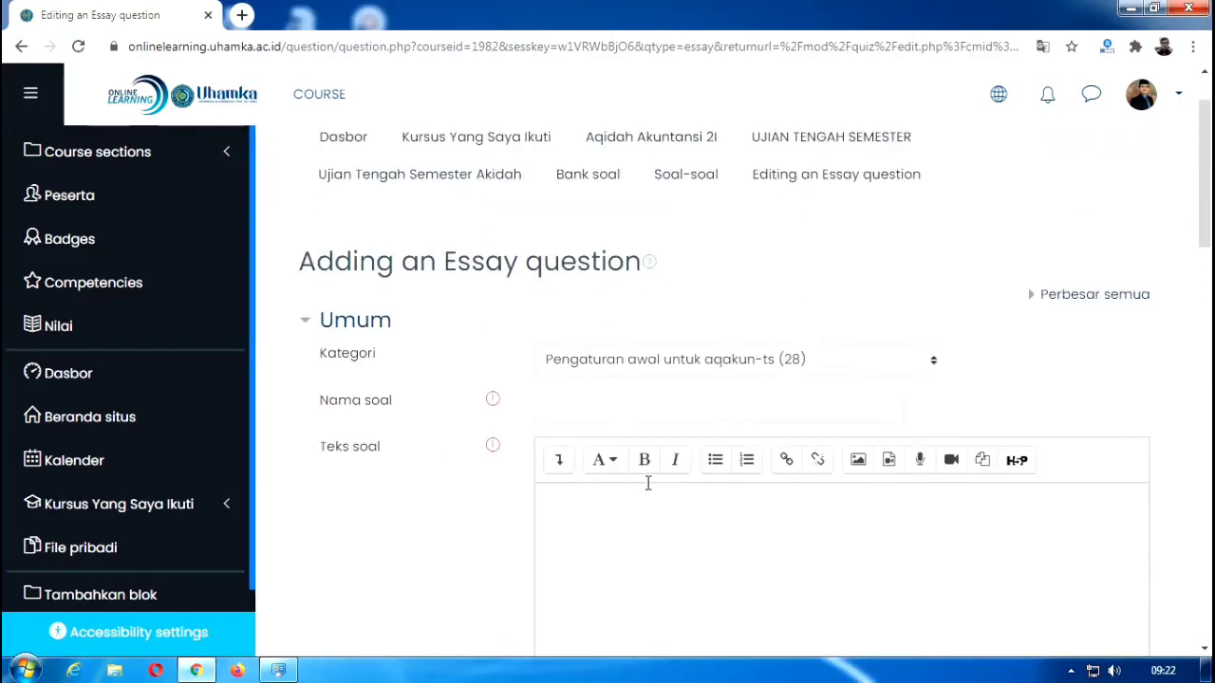
left_click(597, 408)
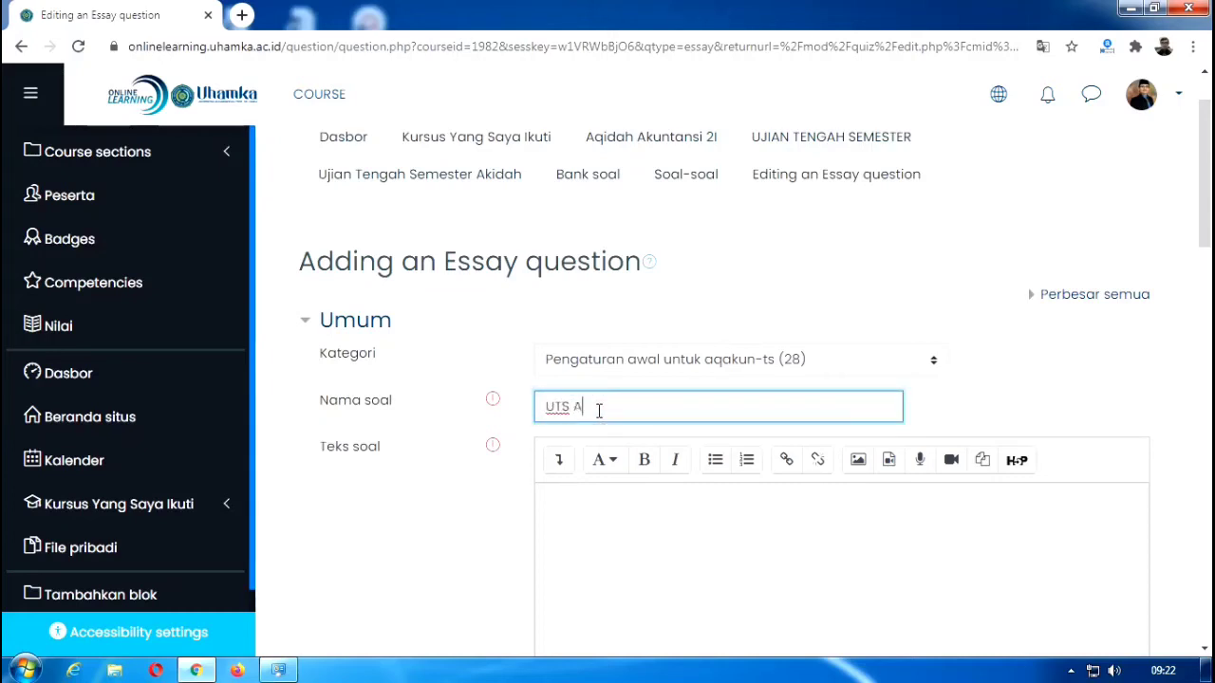
type("UTS Akidah 2020")
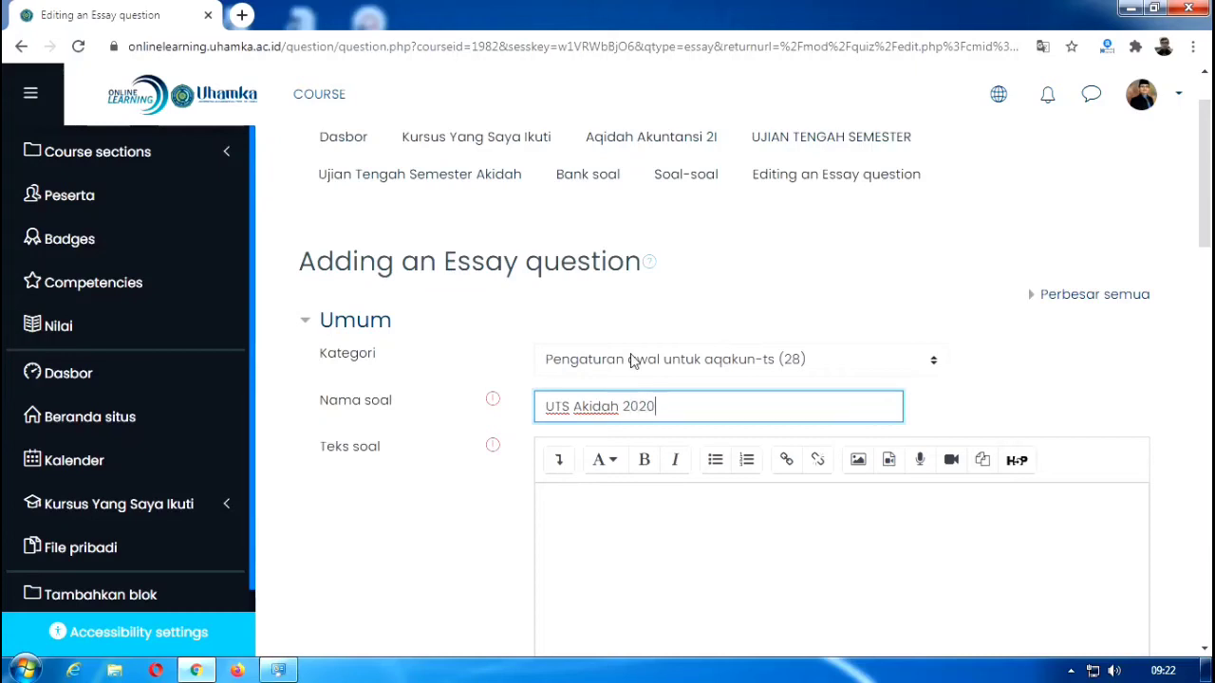
left_click(627, 493)
scroll(620, 513, "down", 2)
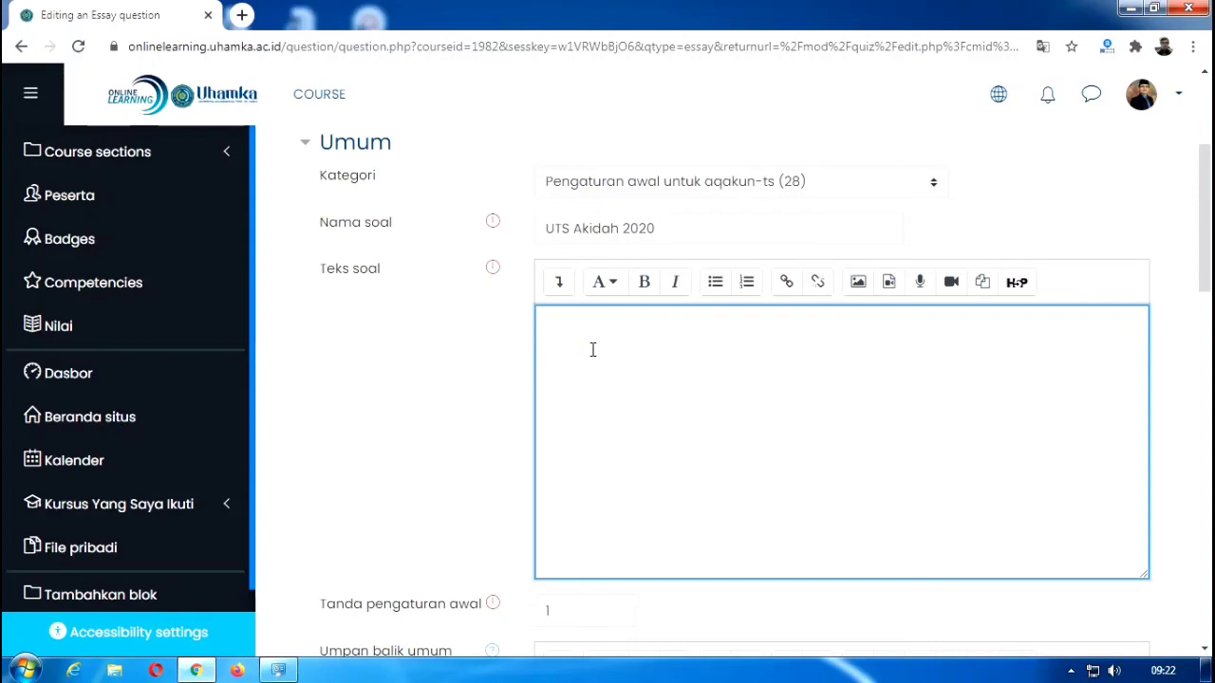
type("gahjajka")
Step: Switch to Windows Explorer and search the data (D:) drive for "soal"
left_click(121, 671)
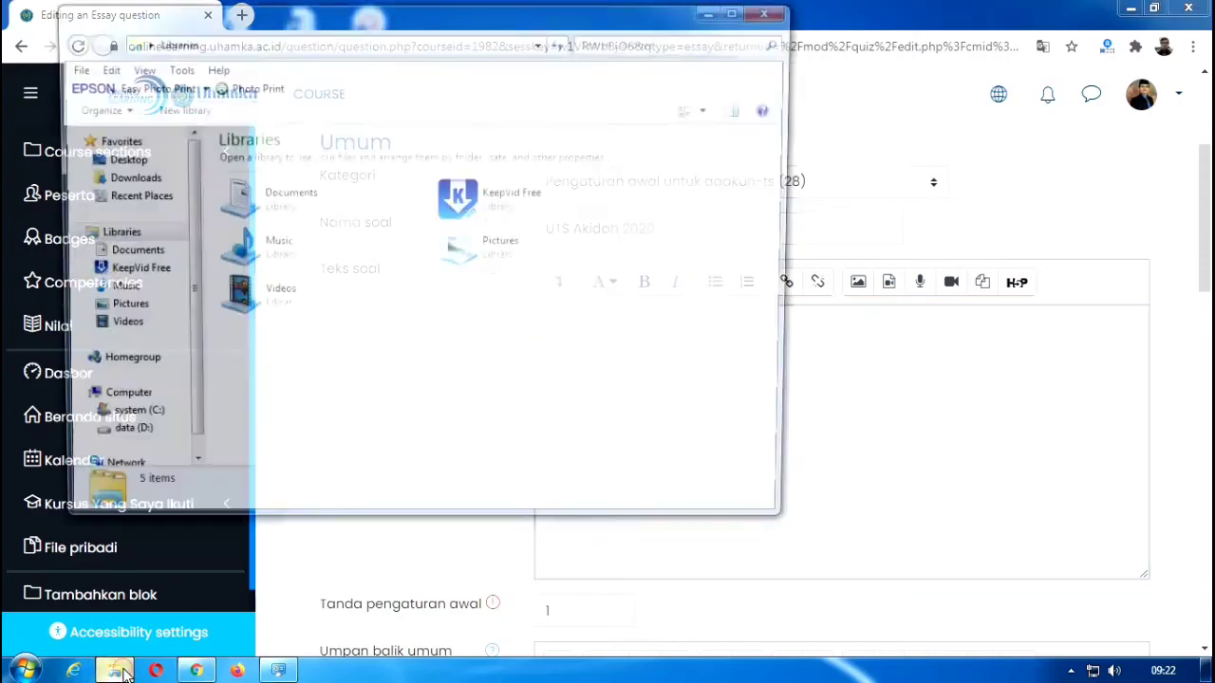
left_click(114, 439)
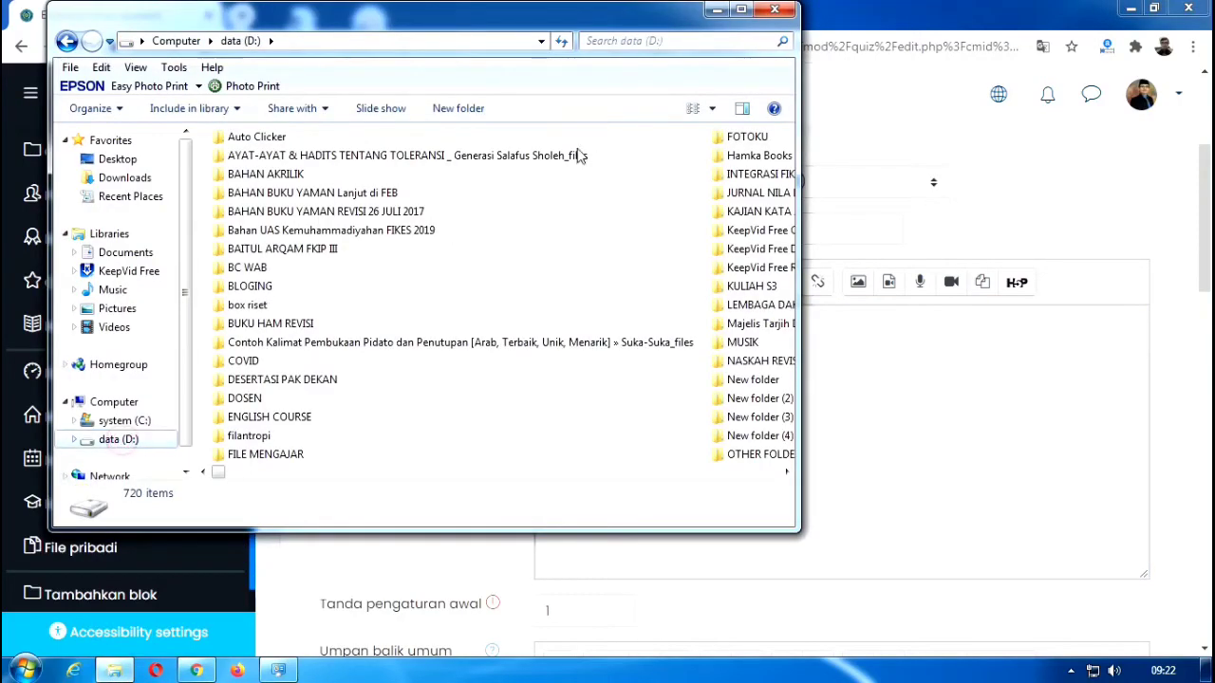
left_click(651, 40)
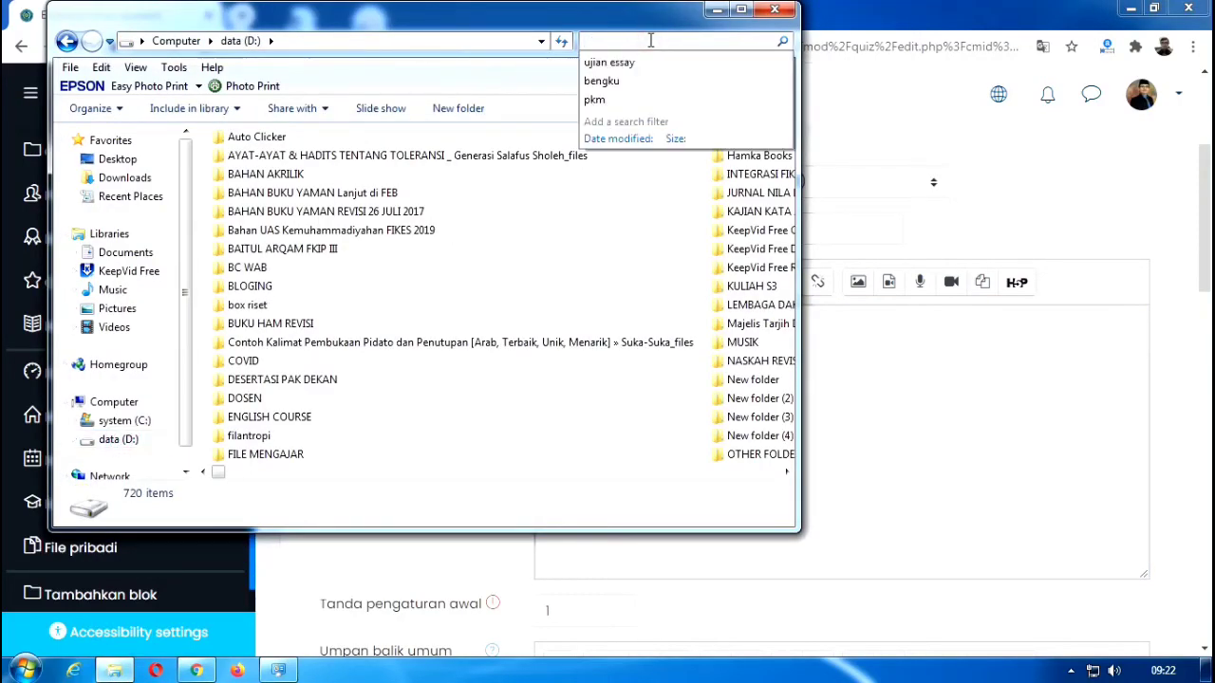
type("soal")
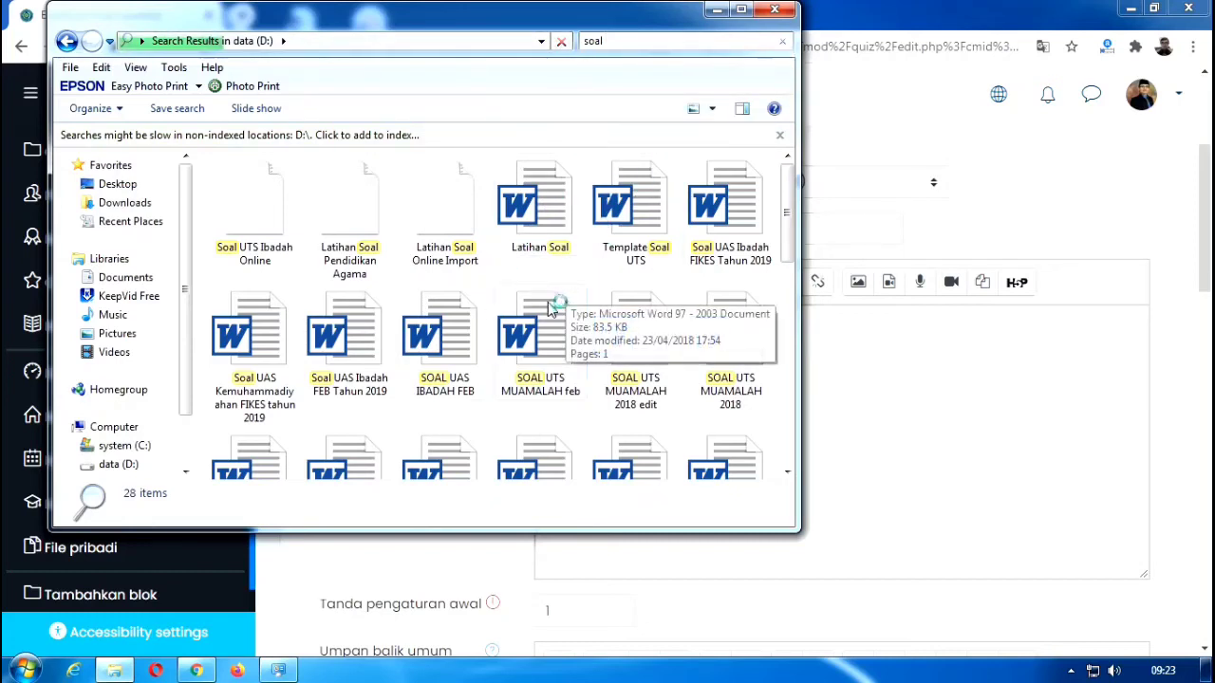
Step: Open the Word document SOAL UAS IBADAH FEB from the search results and look through its exam questions
double_click(464, 343)
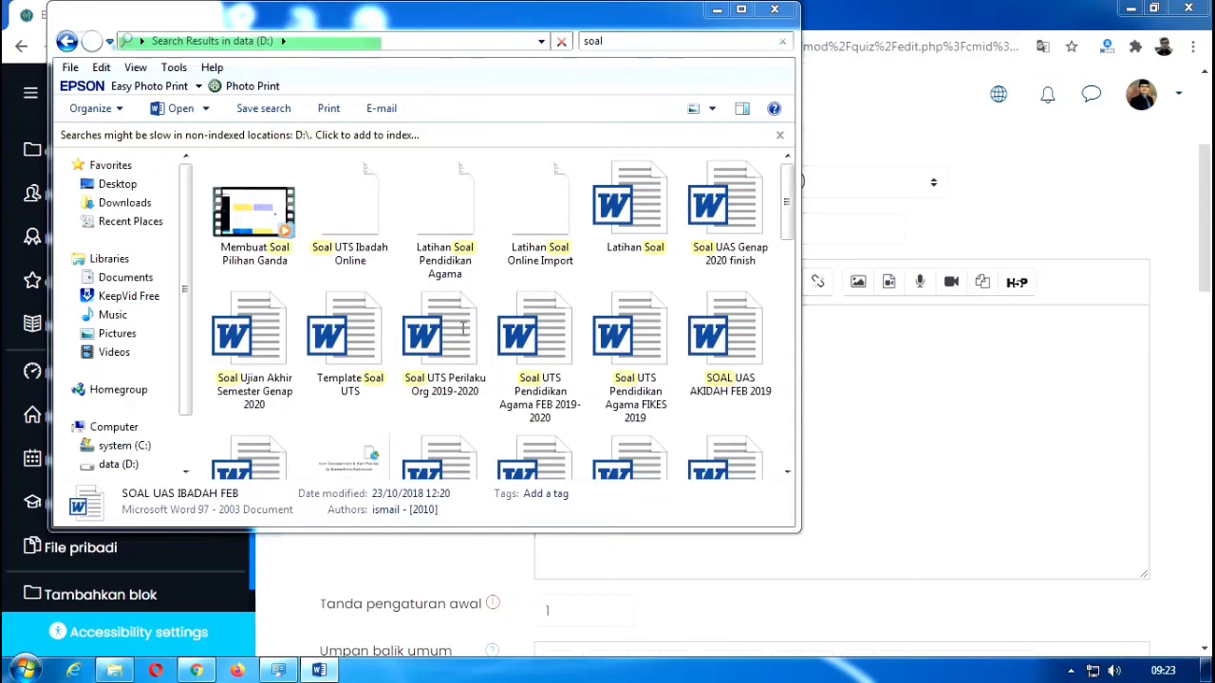
left_click(318, 671)
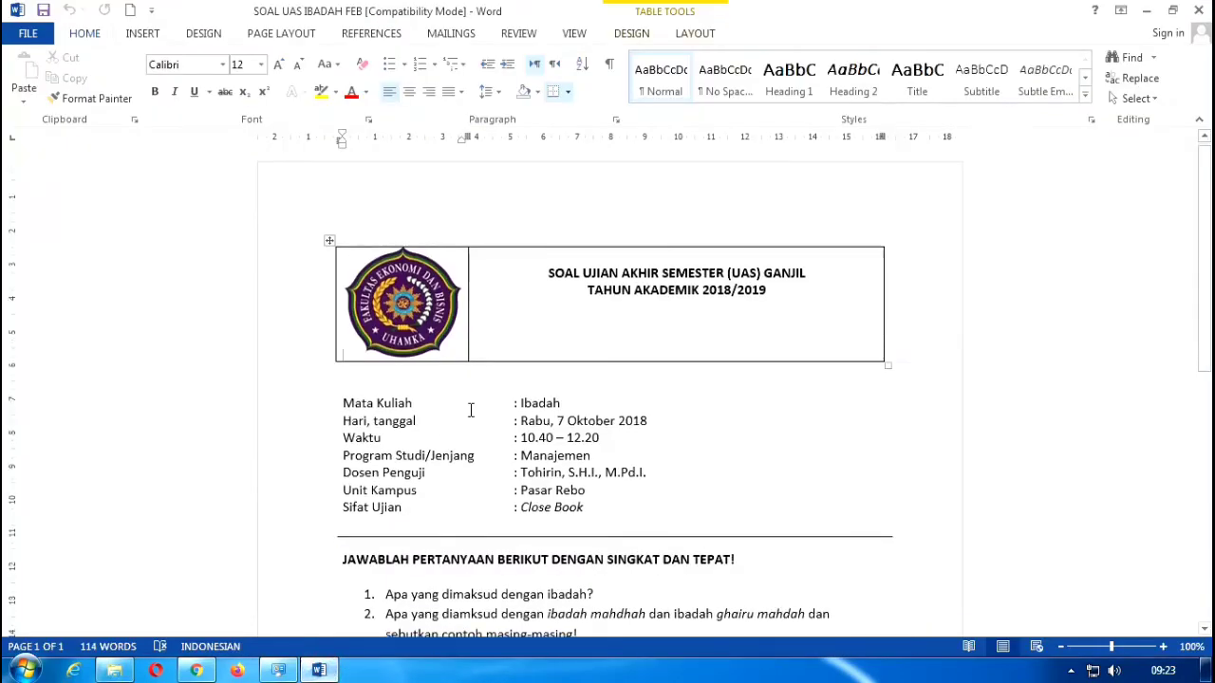
scroll(468, 412, "down", 4)
scroll(472, 409, "down", 2)
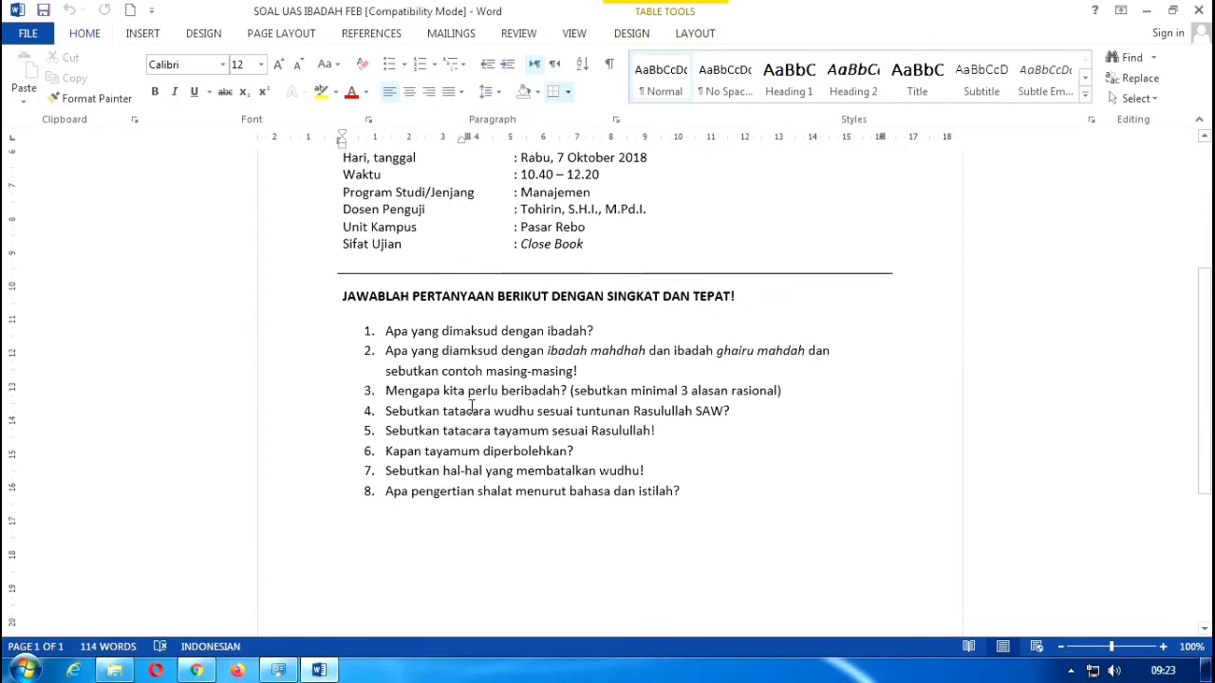
scroll(469, 399, "up", 1)
scroll(469, 398, "down", 3)
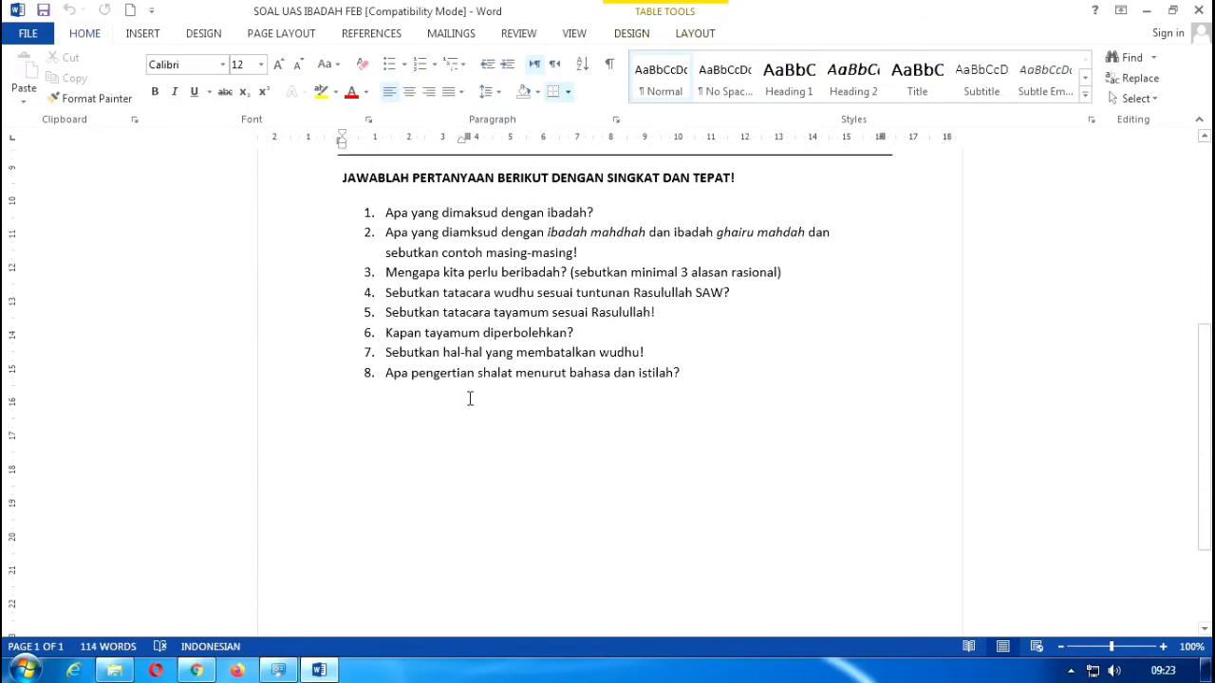
scroll(469, 399, "up", 3)
scroll(469, 398, "up", 4)
scroll(465, 389, "down", 6)
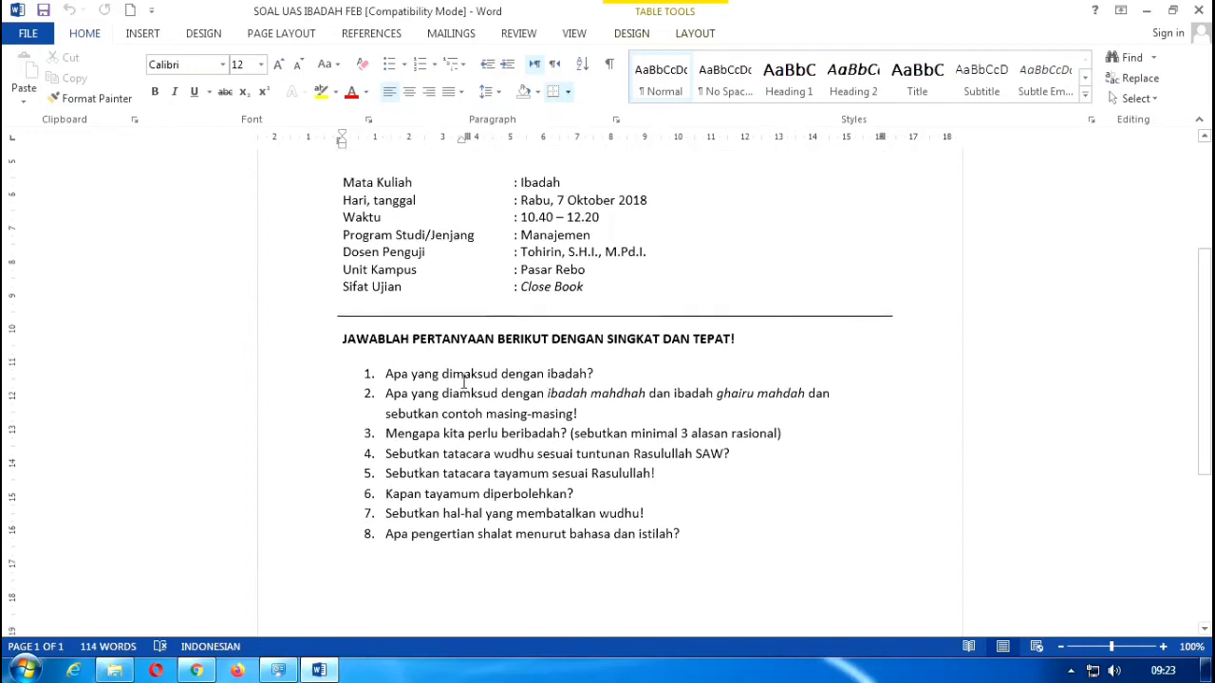
scroll(452, 354, "down", 1)
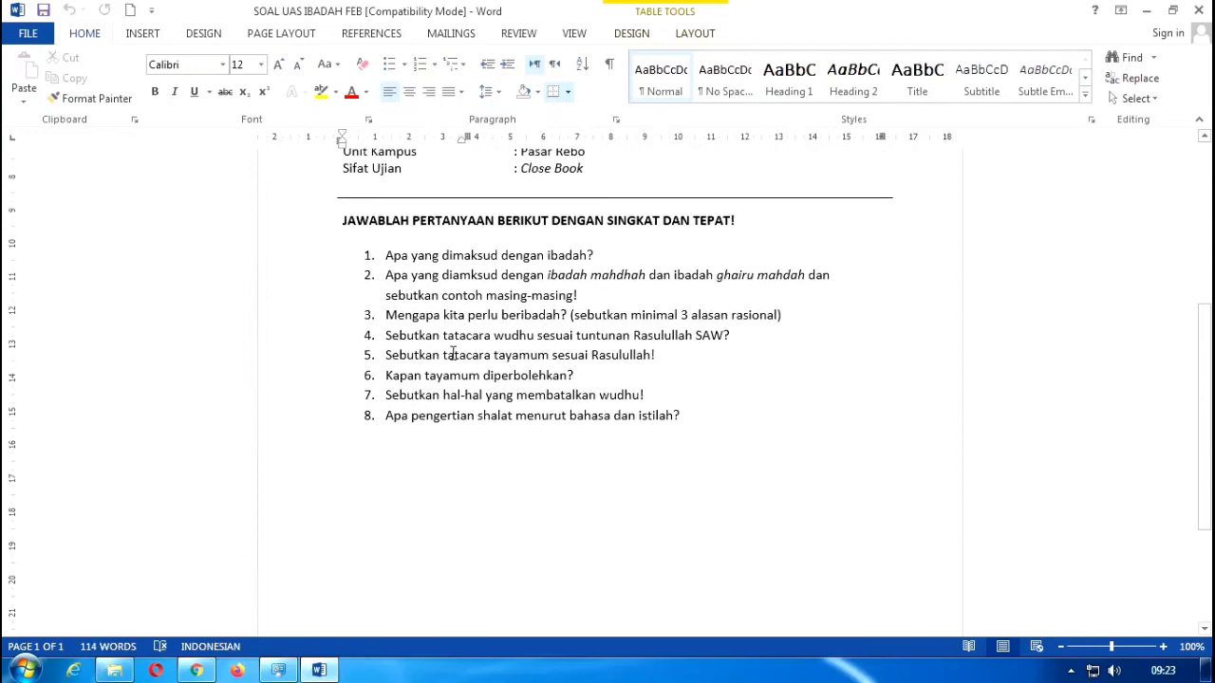
scroll(452, 354, "up", 3)
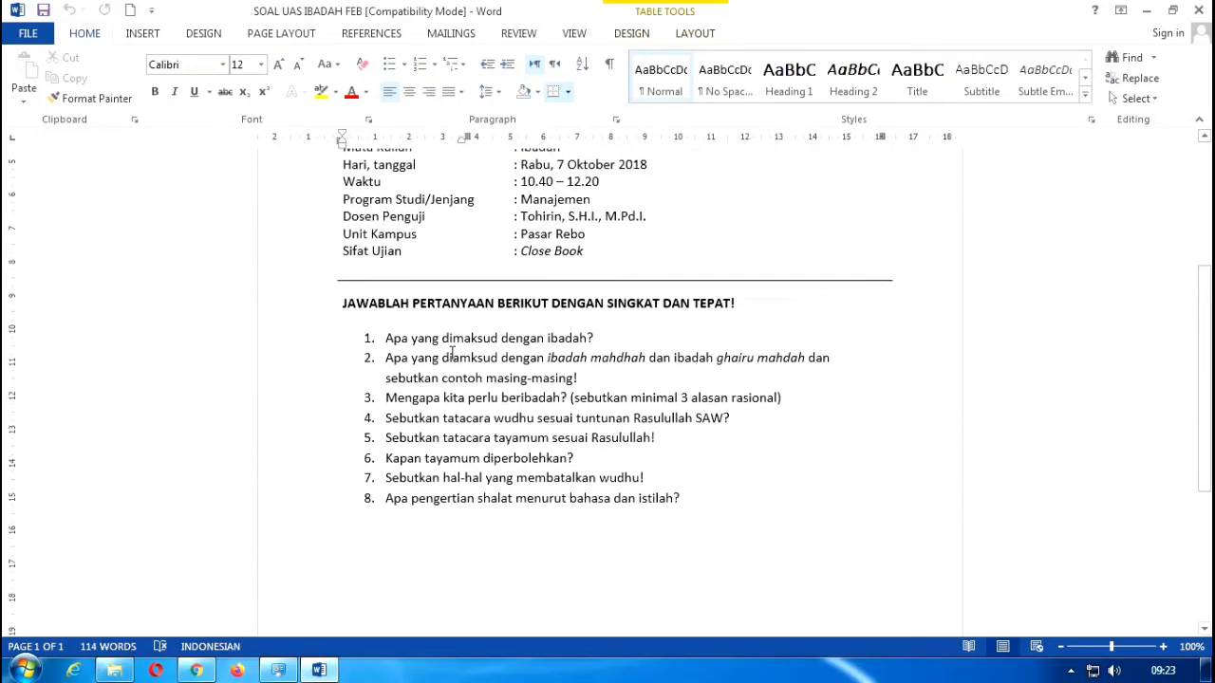
scroll(453, 354, "down", 1)
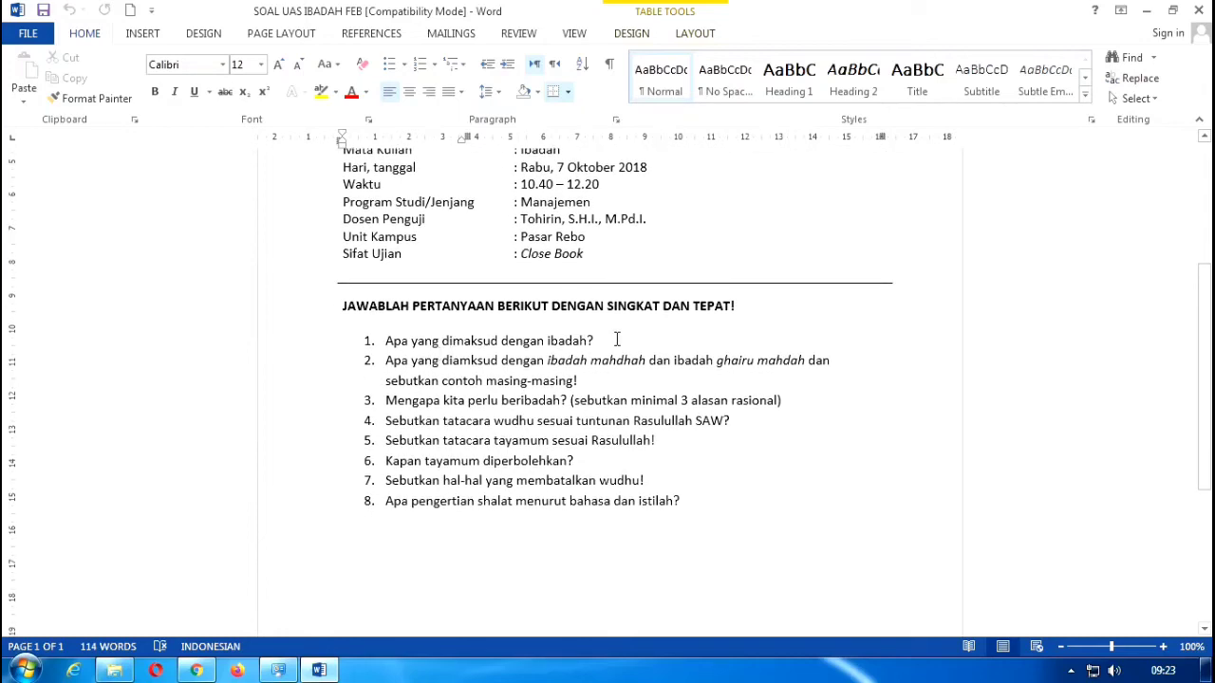
Step: Copy the first question, "Apa yang dimaksud dengan ibadah?", from the Word document
left_click_drag(582, 339, 388, 339)
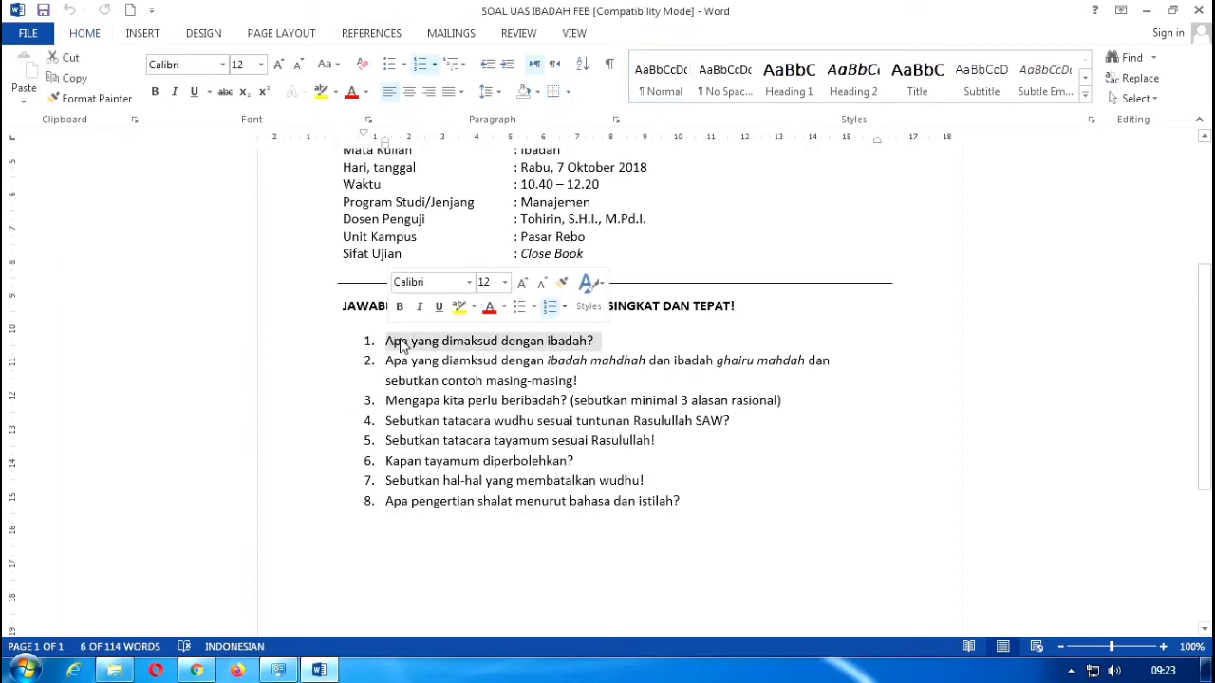
right_click(400, 345)
left_click(673, 338)
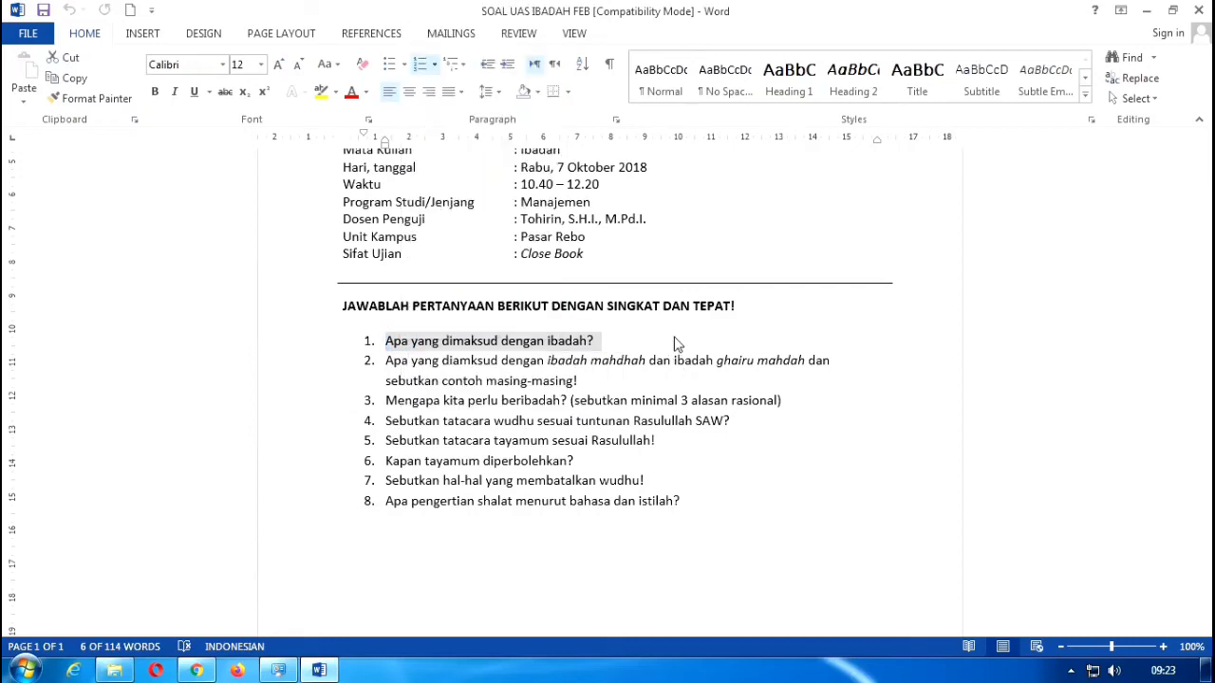
left_click_drag(606, 345, 385, 342)
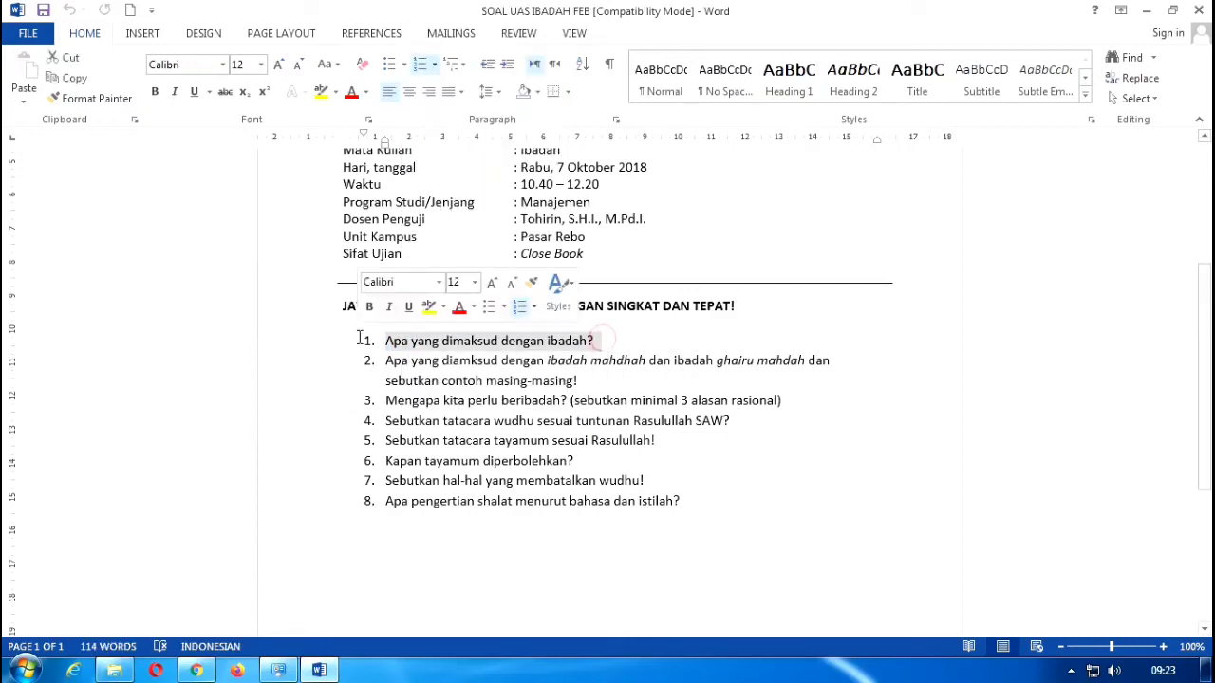
right_click(455, 347)
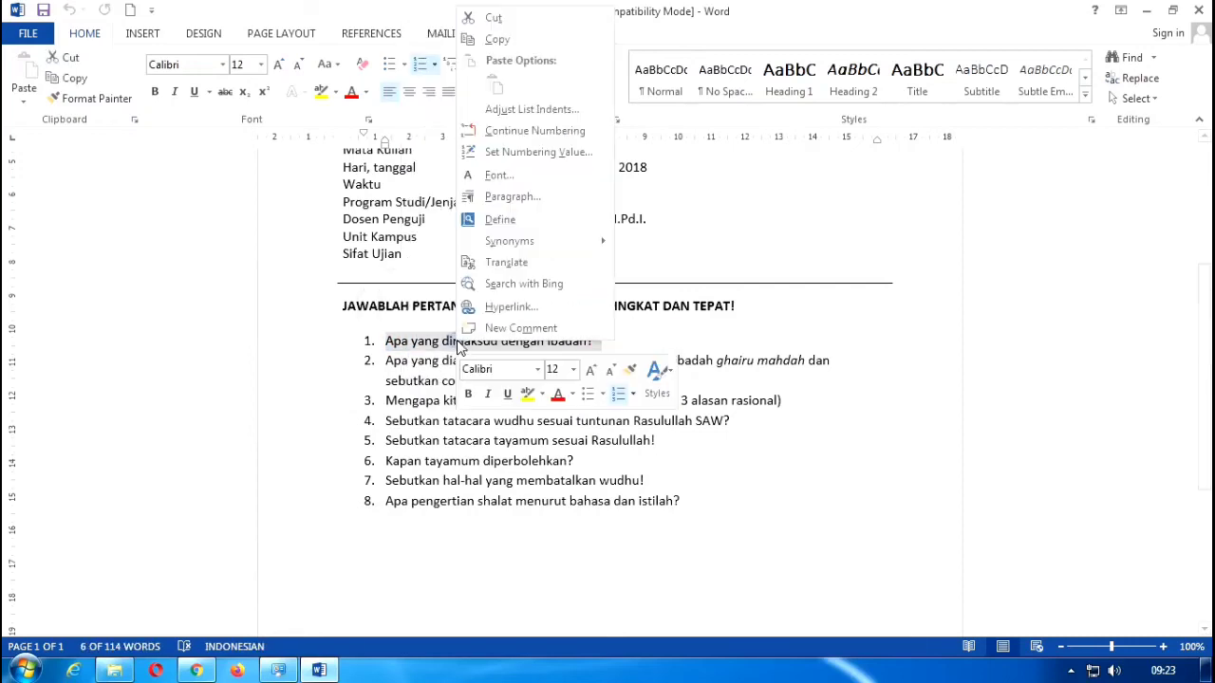
left_click(477, 38)
Step: Switch to Chrome and paste the copied question into the essay question's text (Teks soal)
left_click(196, 670)
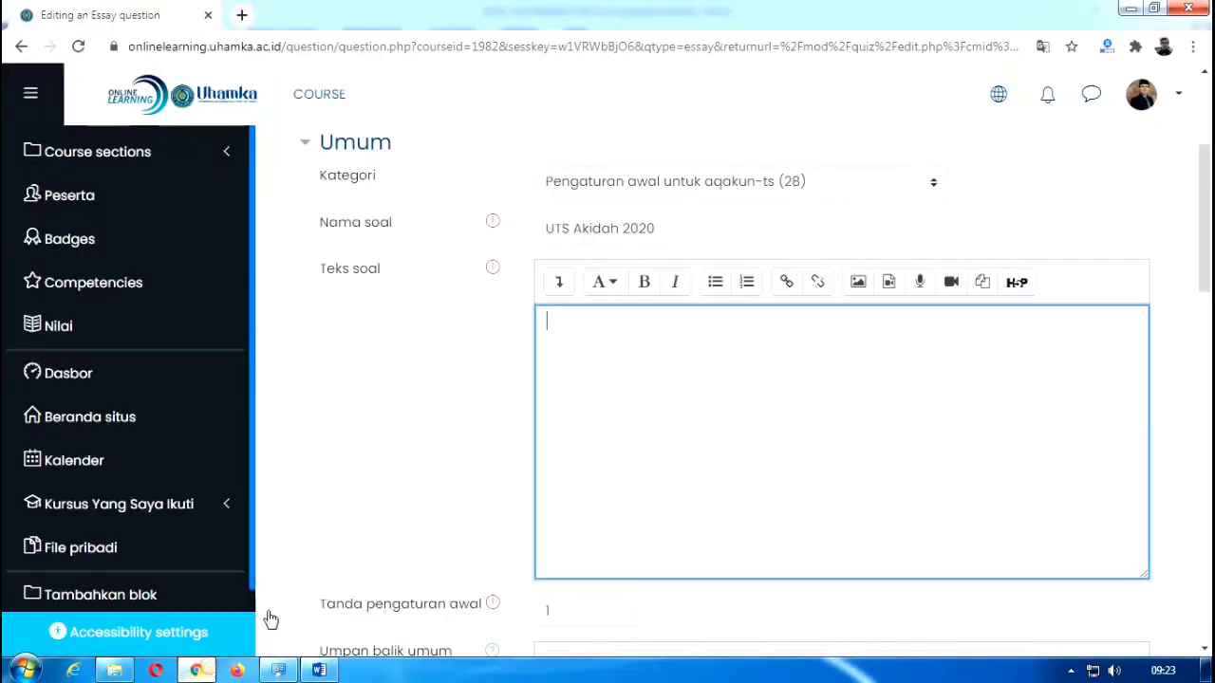
left_click(565, 331)
right_click(565, 332)
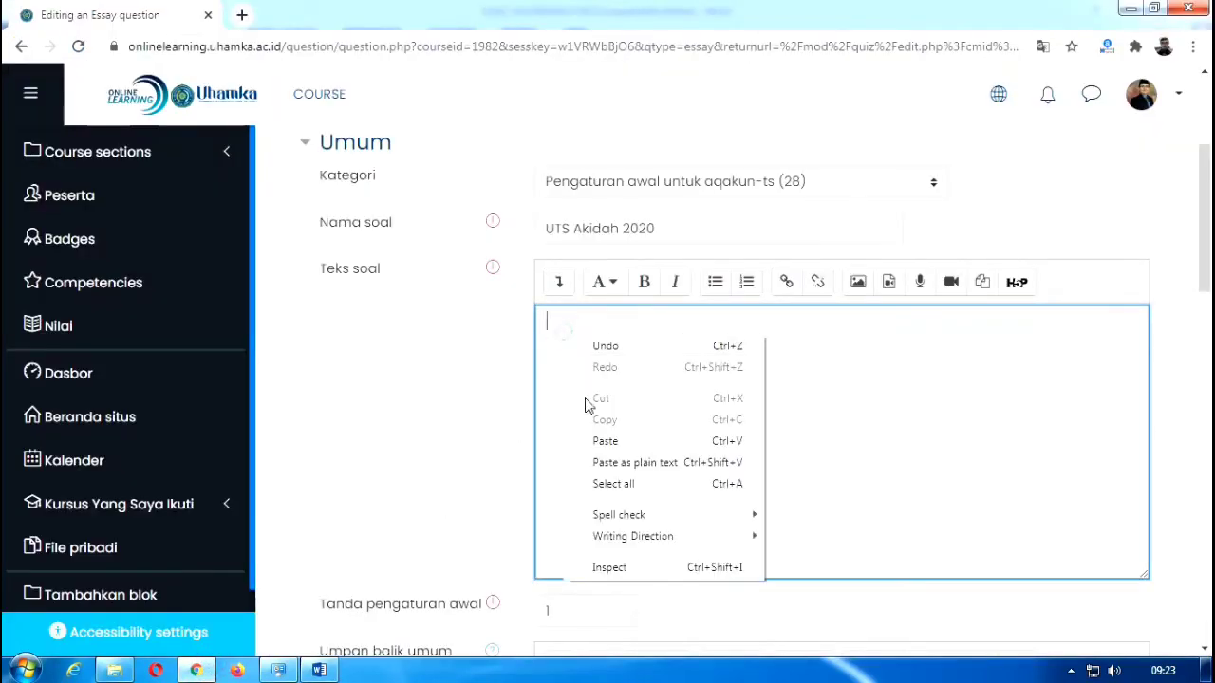
left_click(609, 441)
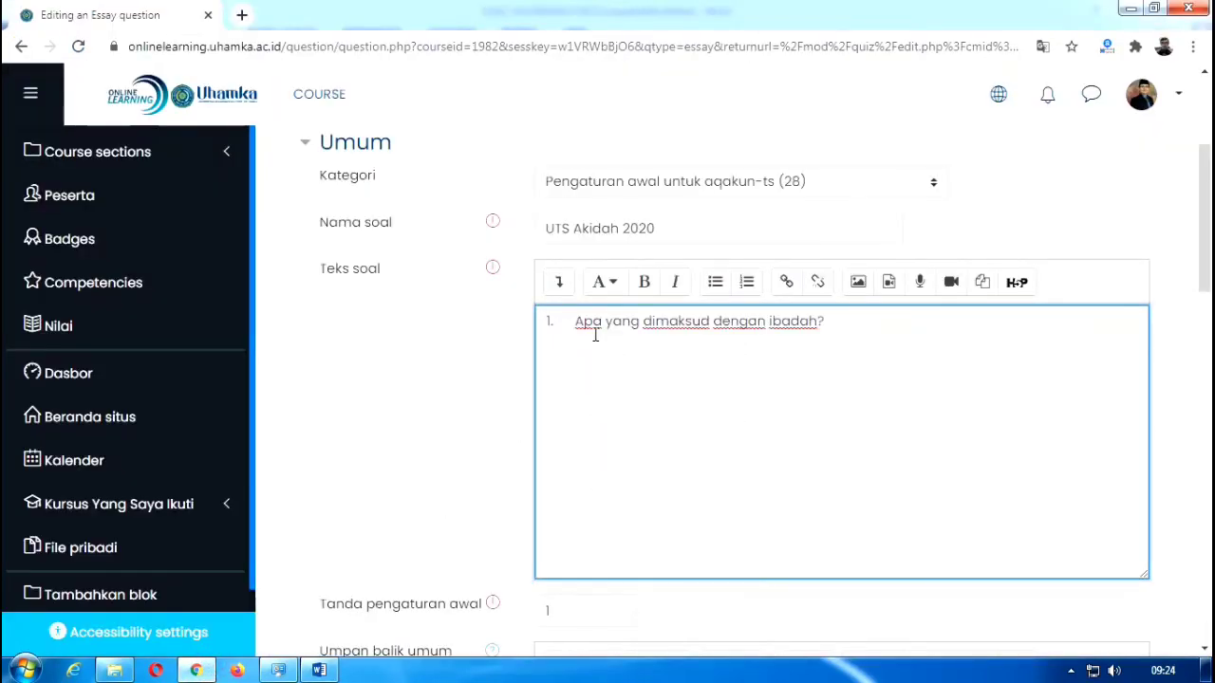
Step: Review the essay question's default mark (Tanda pengaturan awal) and general feedback (Umpan balik umum) fields
scroll(602, 352, "down", 1)
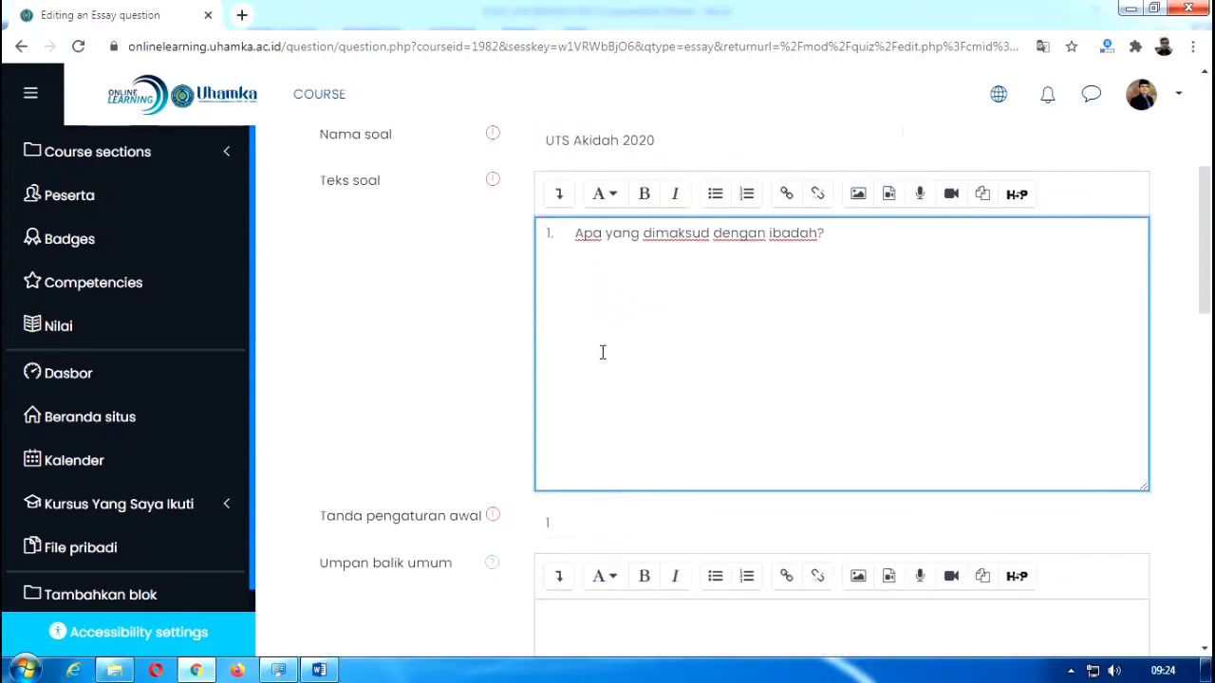
left_click(563, 520)
left_click(618, 336)
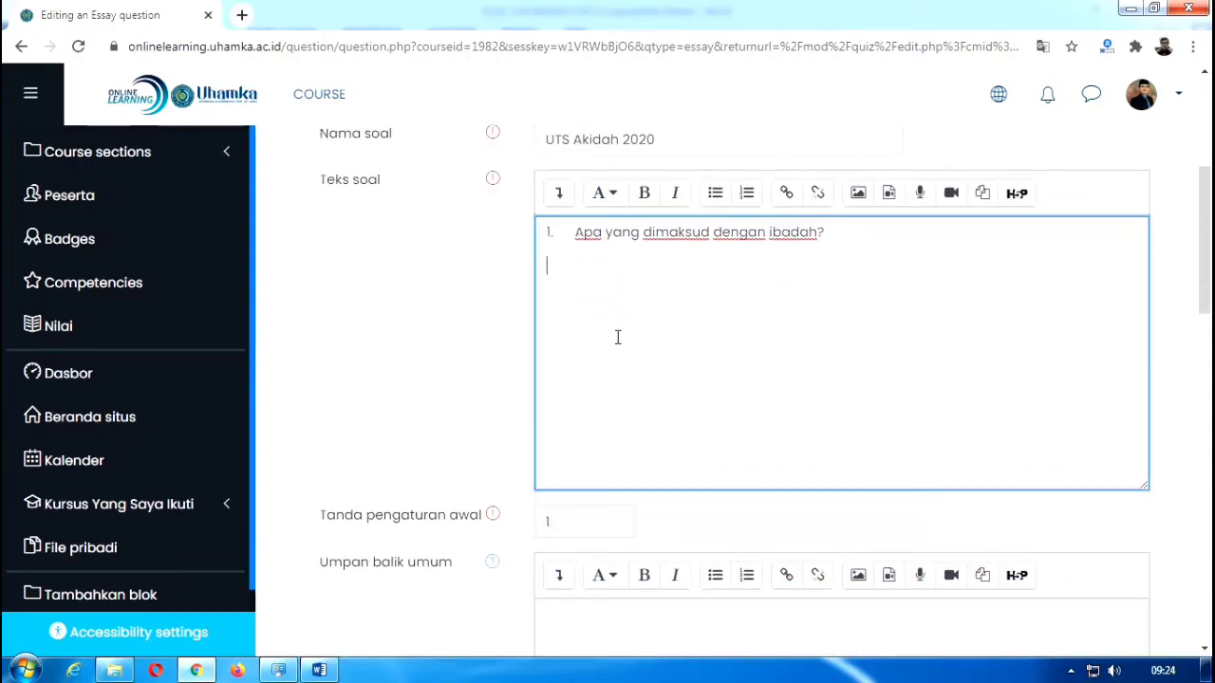
scroll(617, 345, "down", 2)
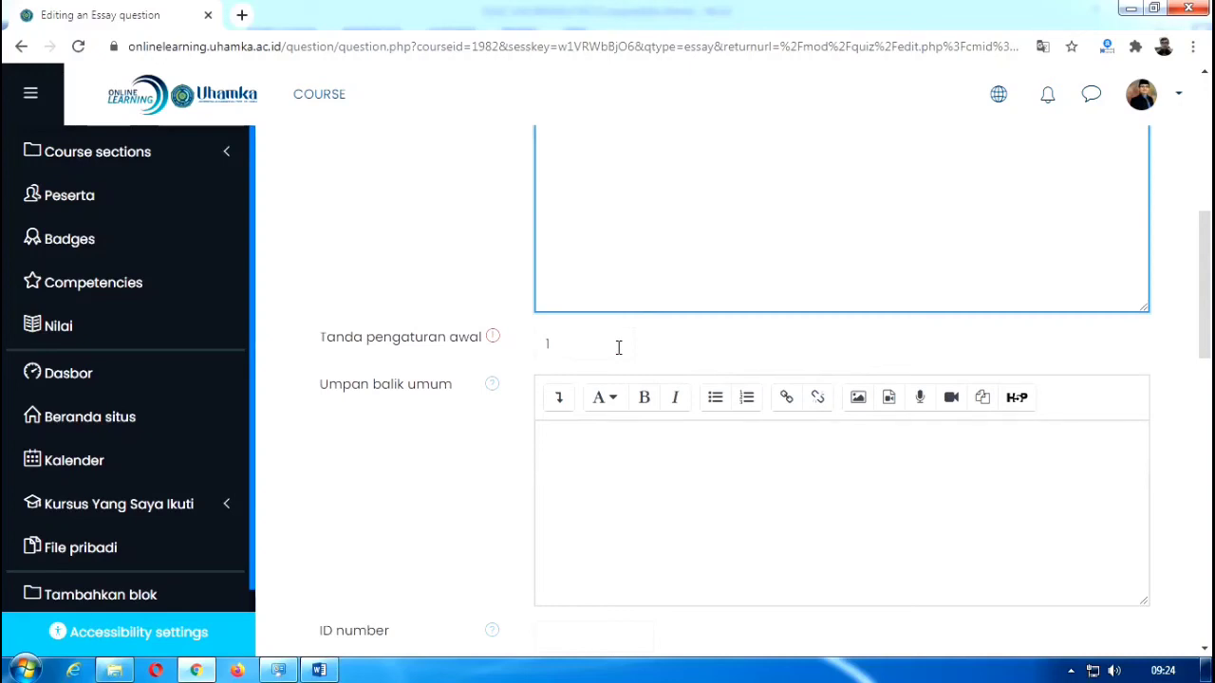
scroll(618, 349, "down", 2)
left_click(615, 317)
scroll(614, 332, "down", 1)
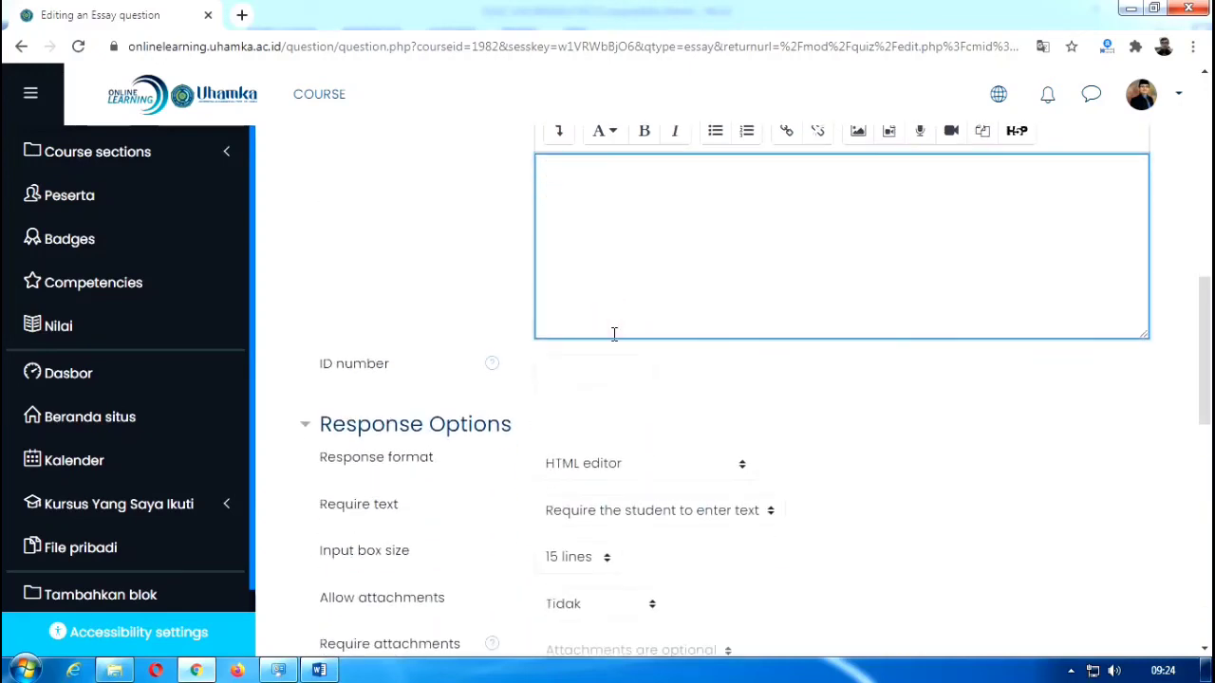
scroll(614, 338, "down", 1)
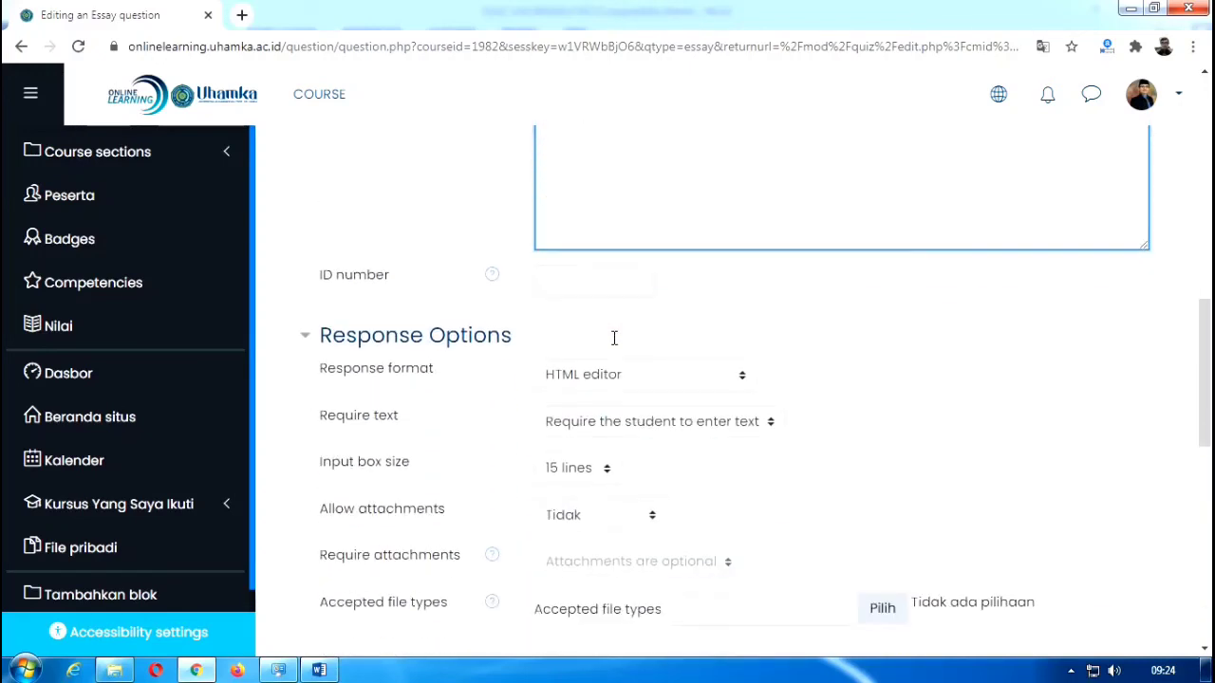
Step: Examine the Response Options, including the available choices for Input box size and Allow attachments
left_click(608, 477)
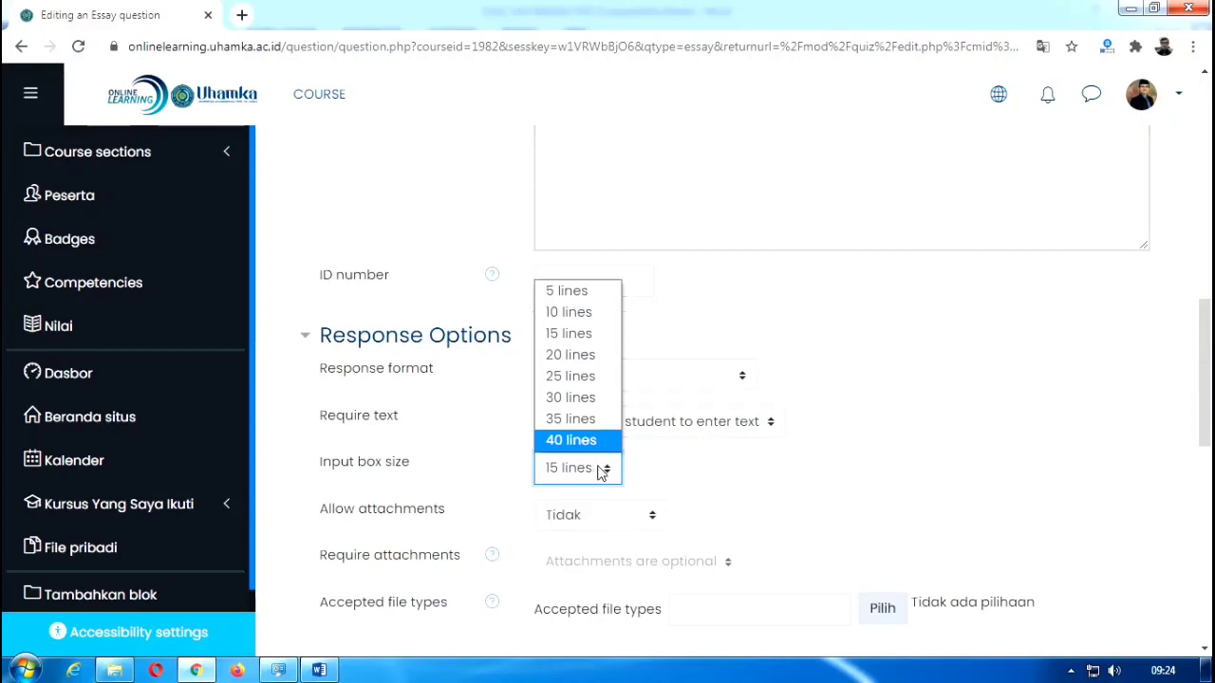
left_click(643, 465)
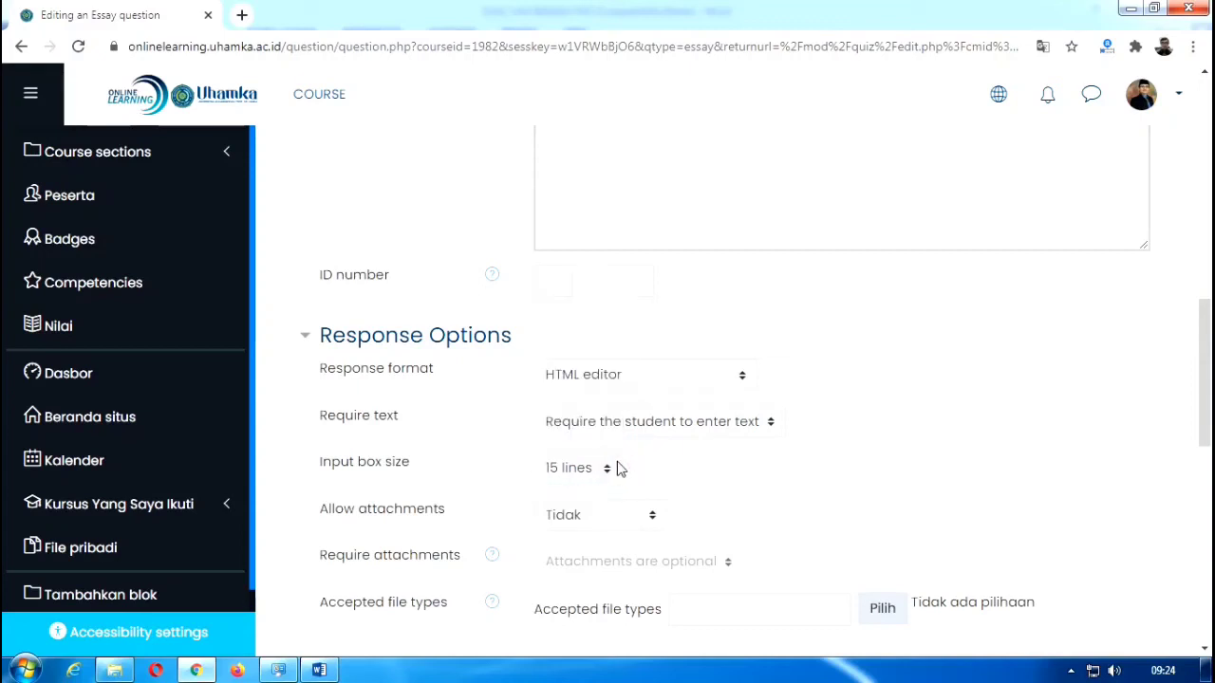
scroll(616, 468, "down", 1)
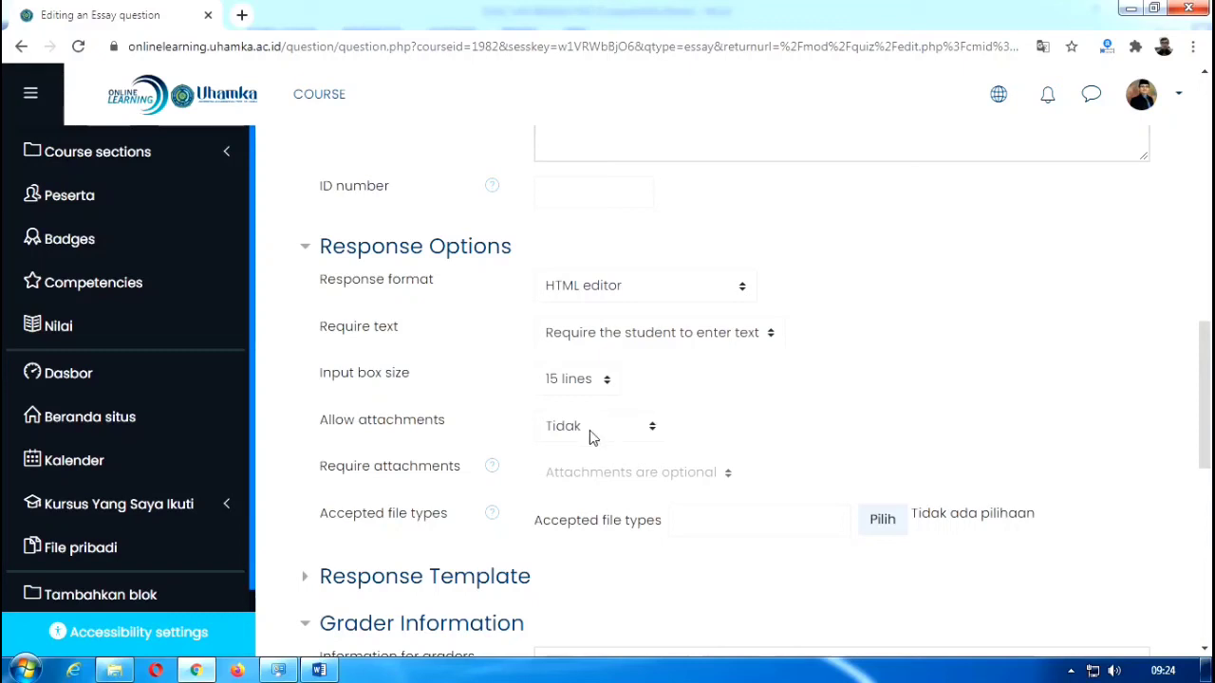
left_click(652, 427)
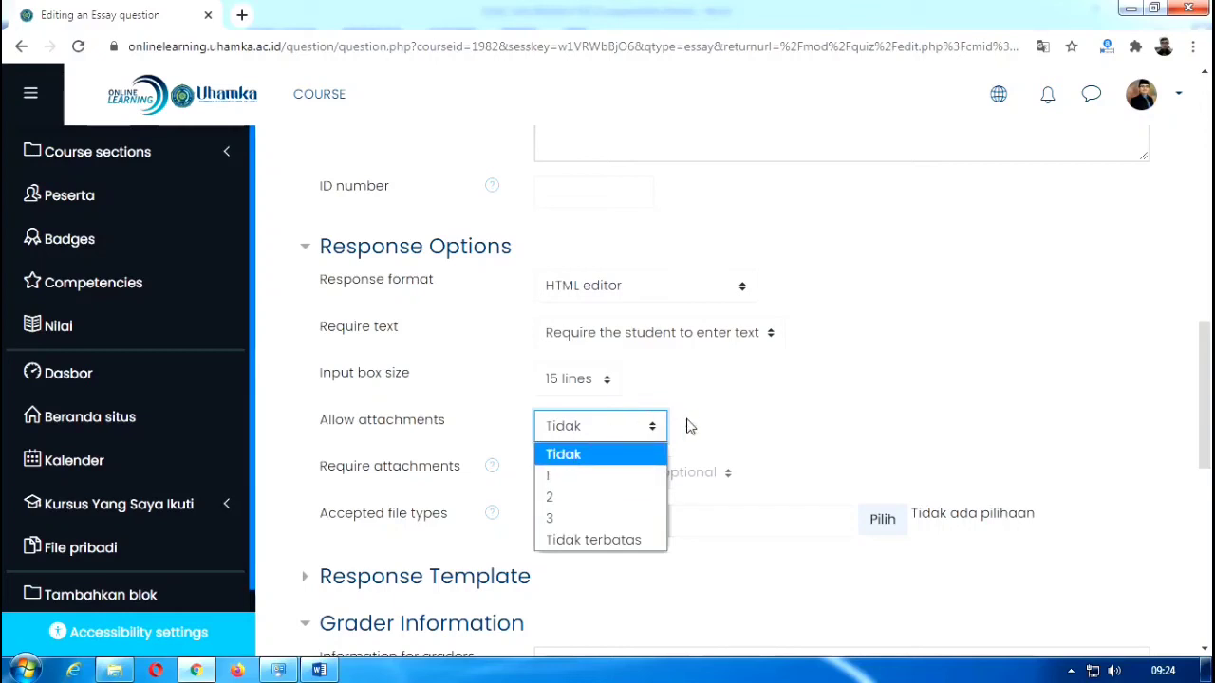
left_click(690, 427)
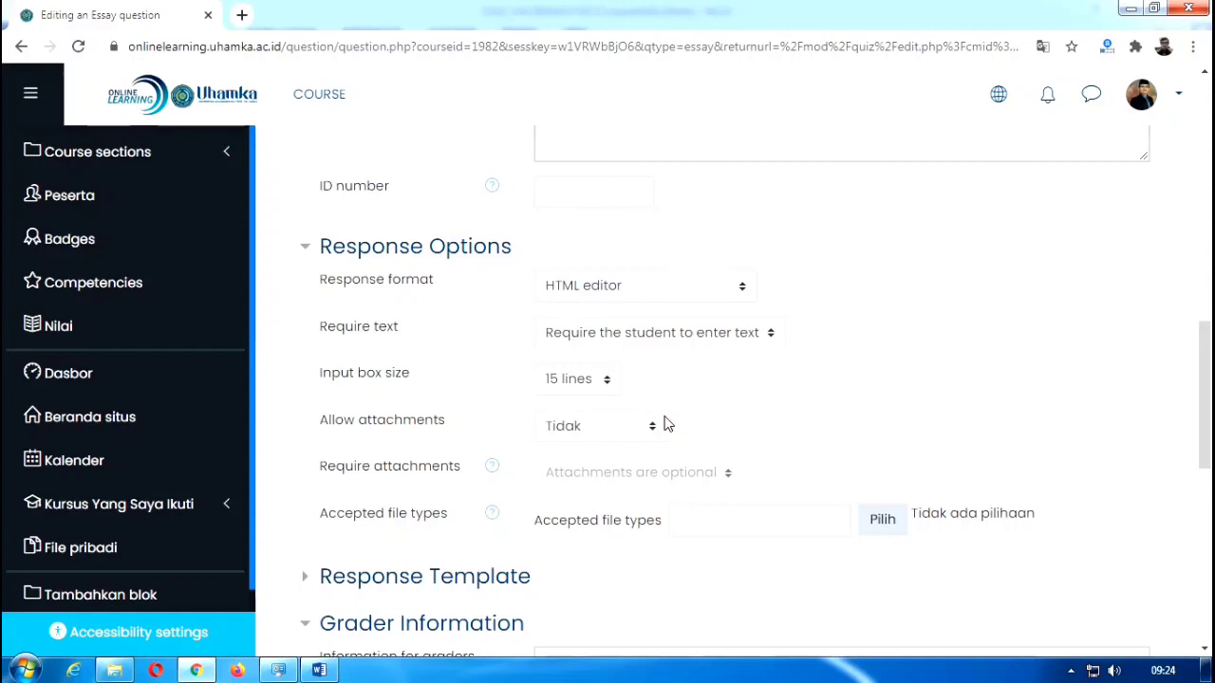
scroll(795, 441, "down", 1)
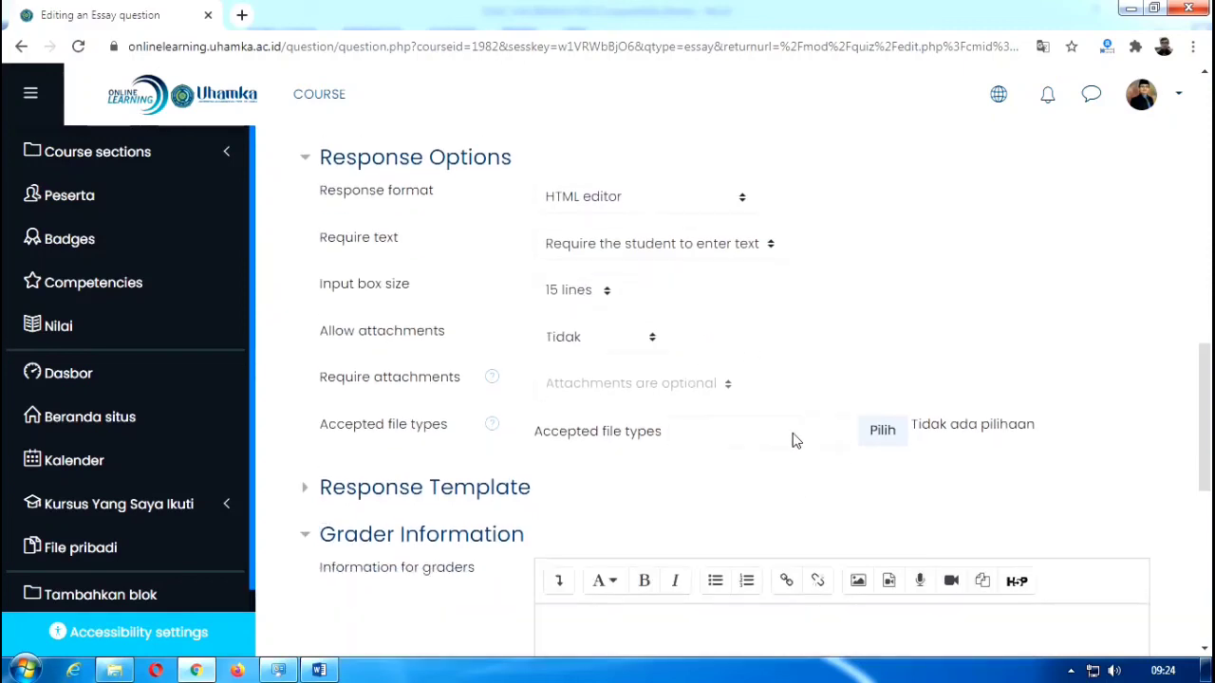
scroll(764, 437, "down", 1)
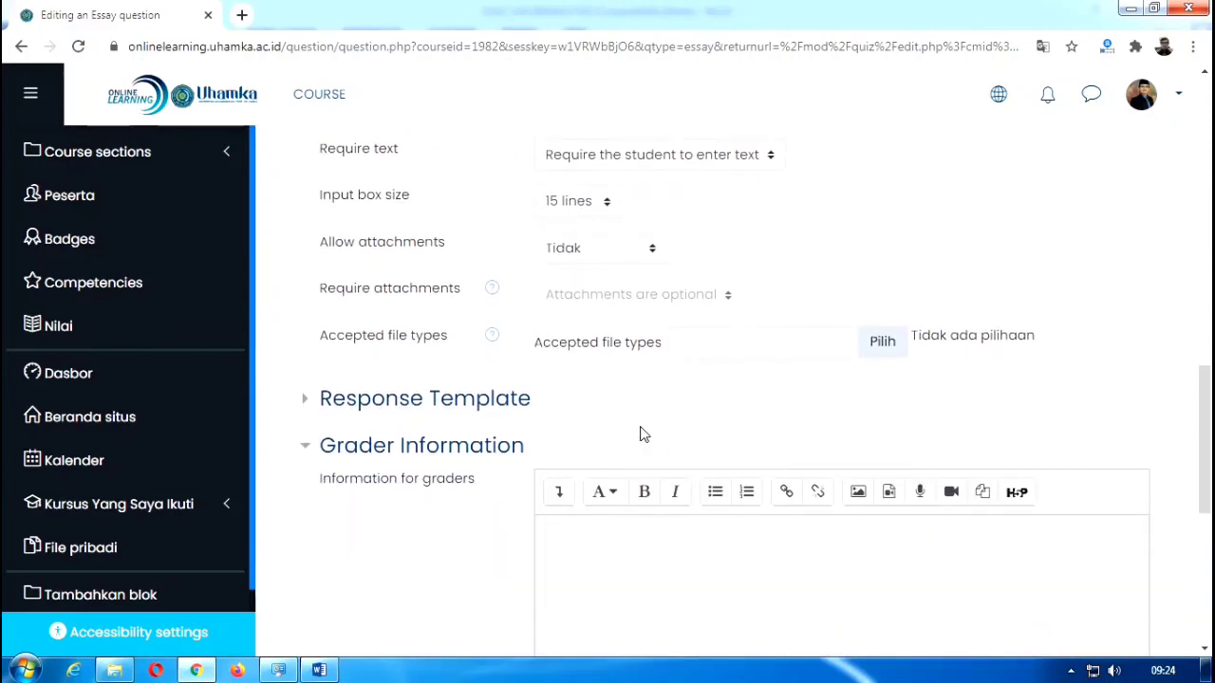
Step: Examine the Response Template and Grader Information sections and the rest of the essay question form
scroll(626, 432, "down", 1)
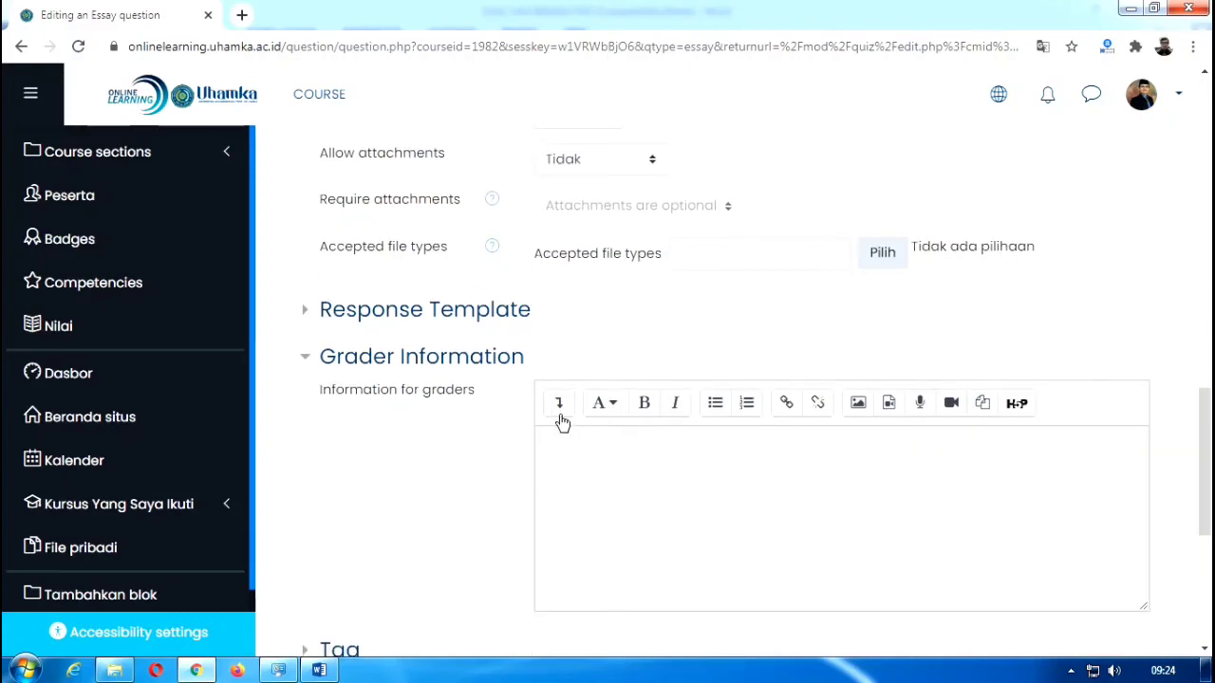
left_click(454, 314)
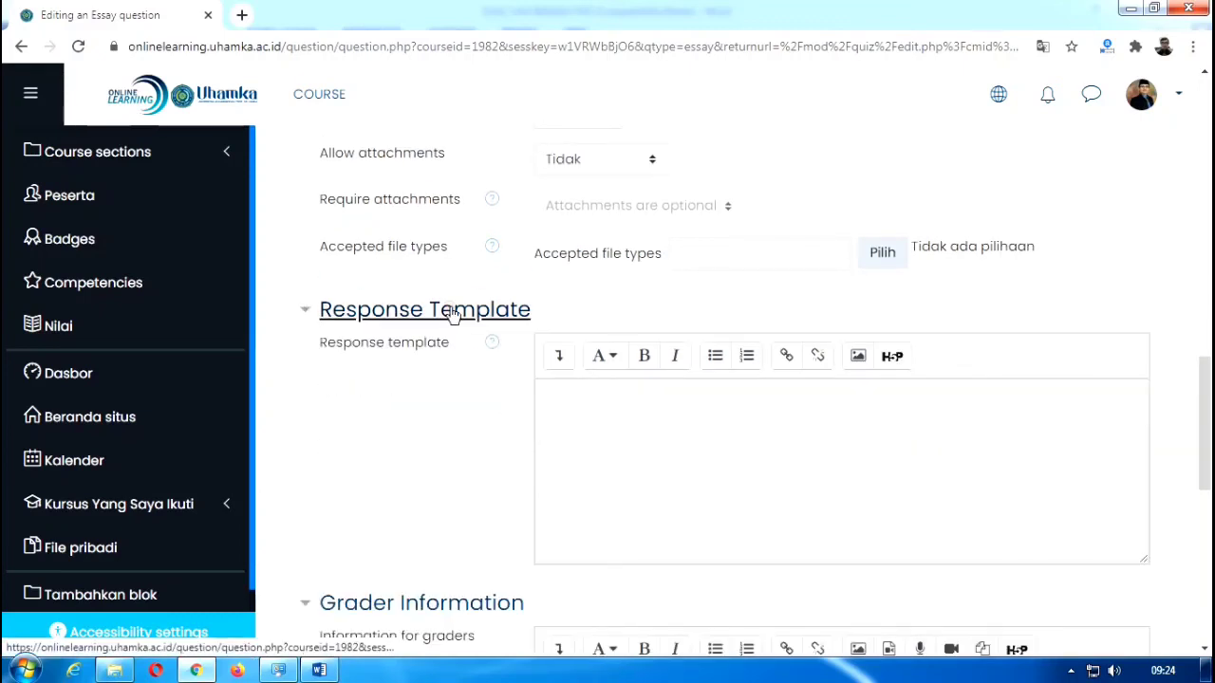
left_click(453, 314)
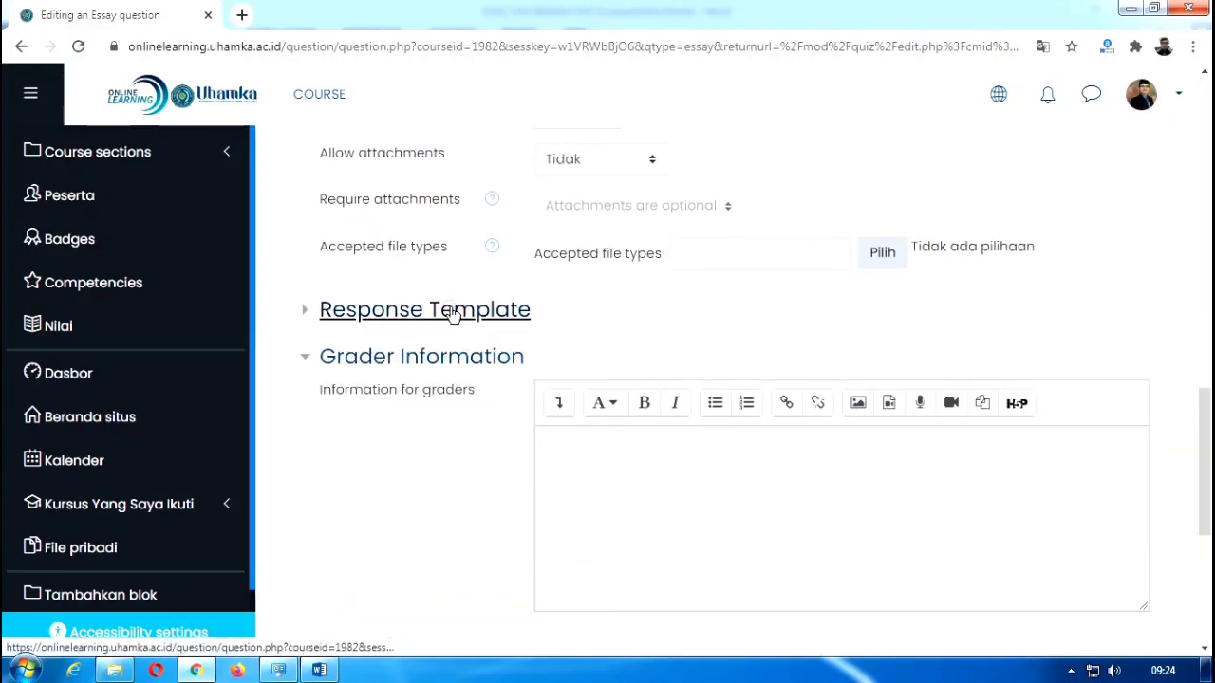
left_click(435, 367)
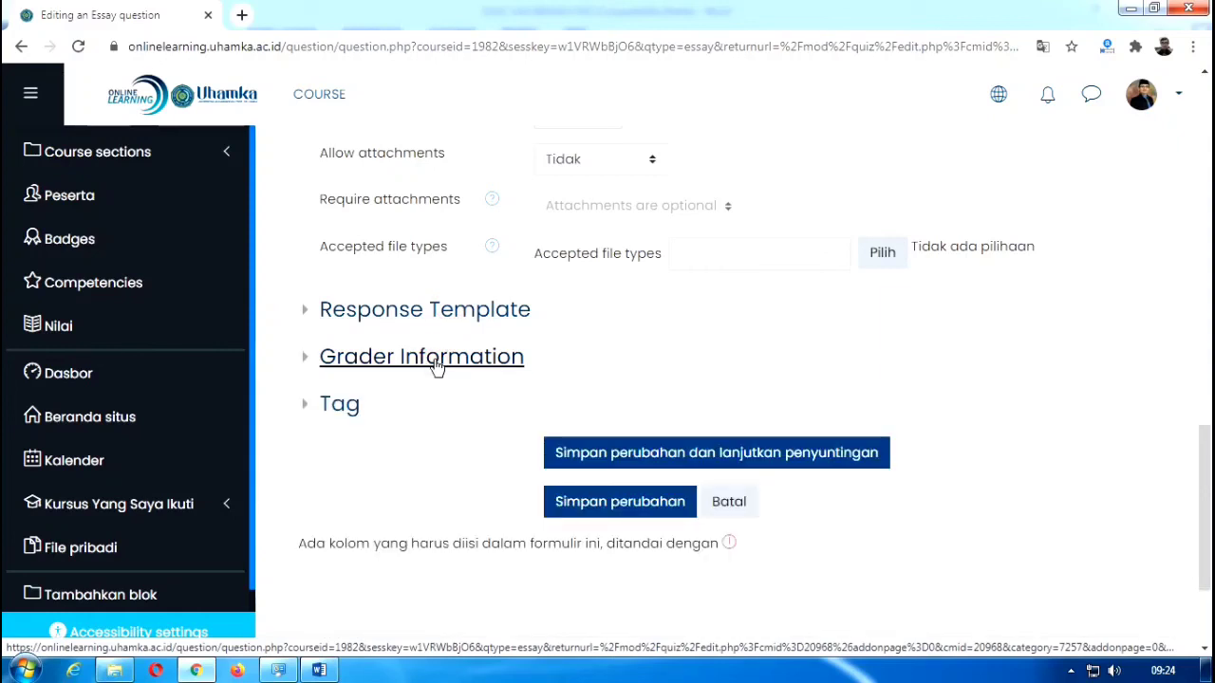
left_click(435, 367)
scroll(579, 453, "down", 1)
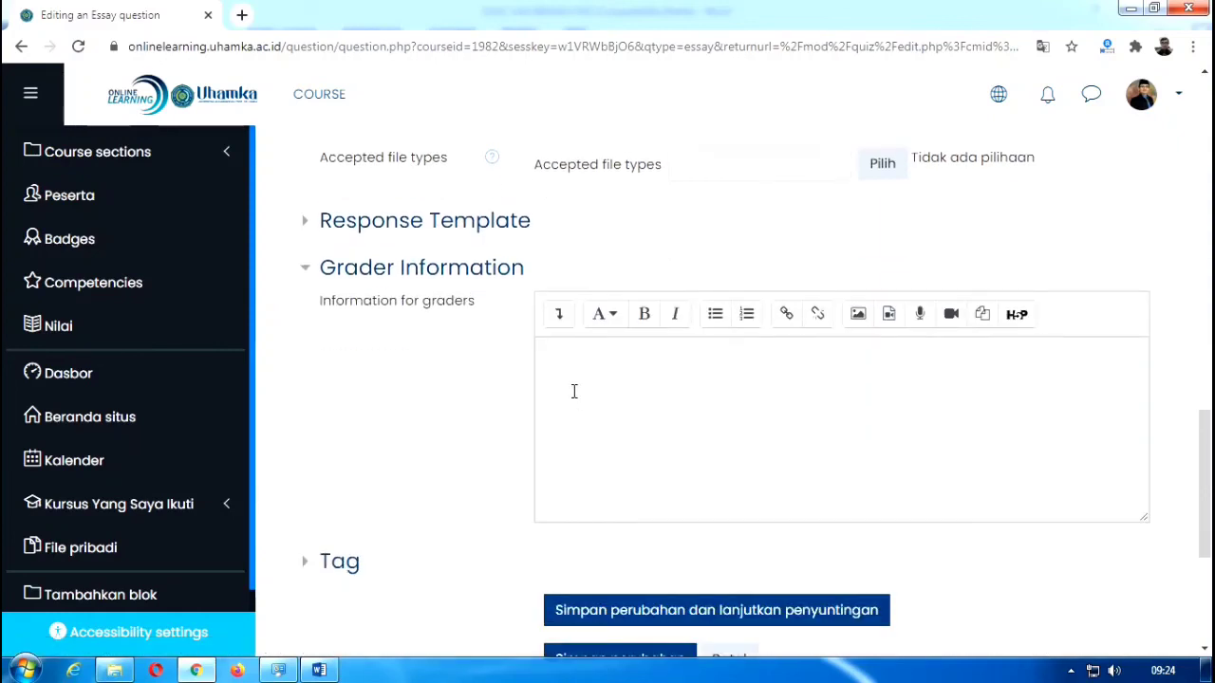
left_click(573, 384)
scroll(573, 387, "down", 3)
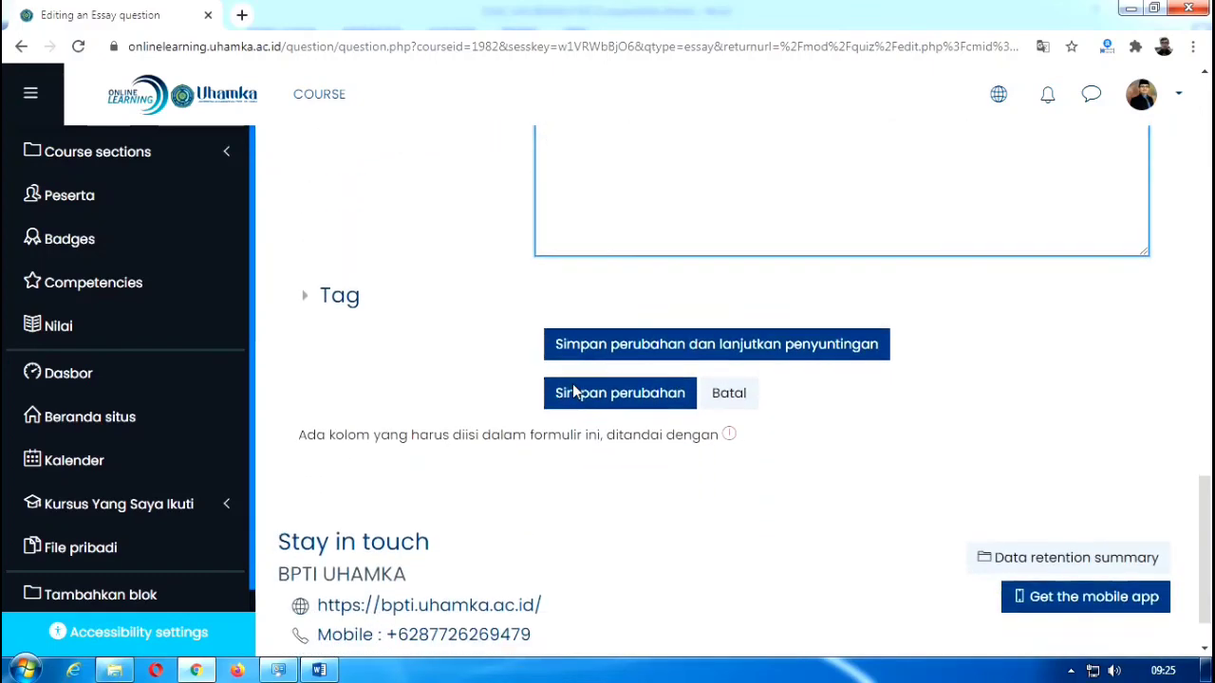
scroll(573, 391, "down", 1)
scroll(573, 387, "up", 4)
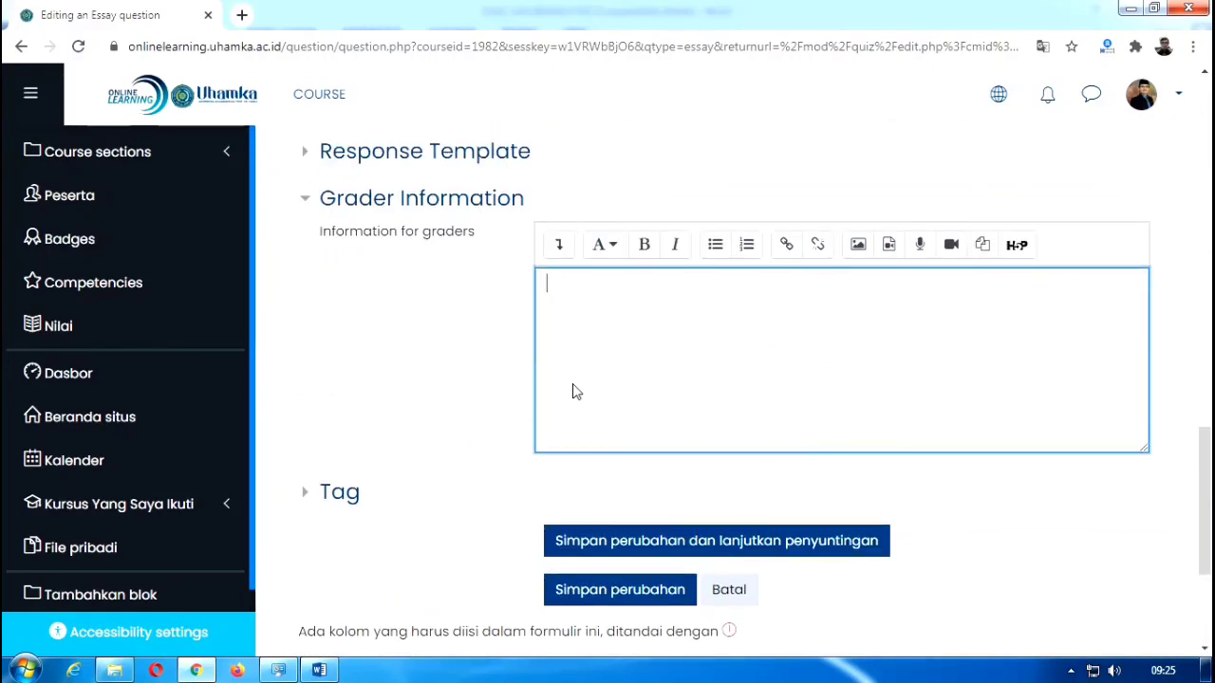
scroll(573, 382, "up", 1)
scroll(573, 382, "down", 4)
scroll(573, 383, "up", 1)
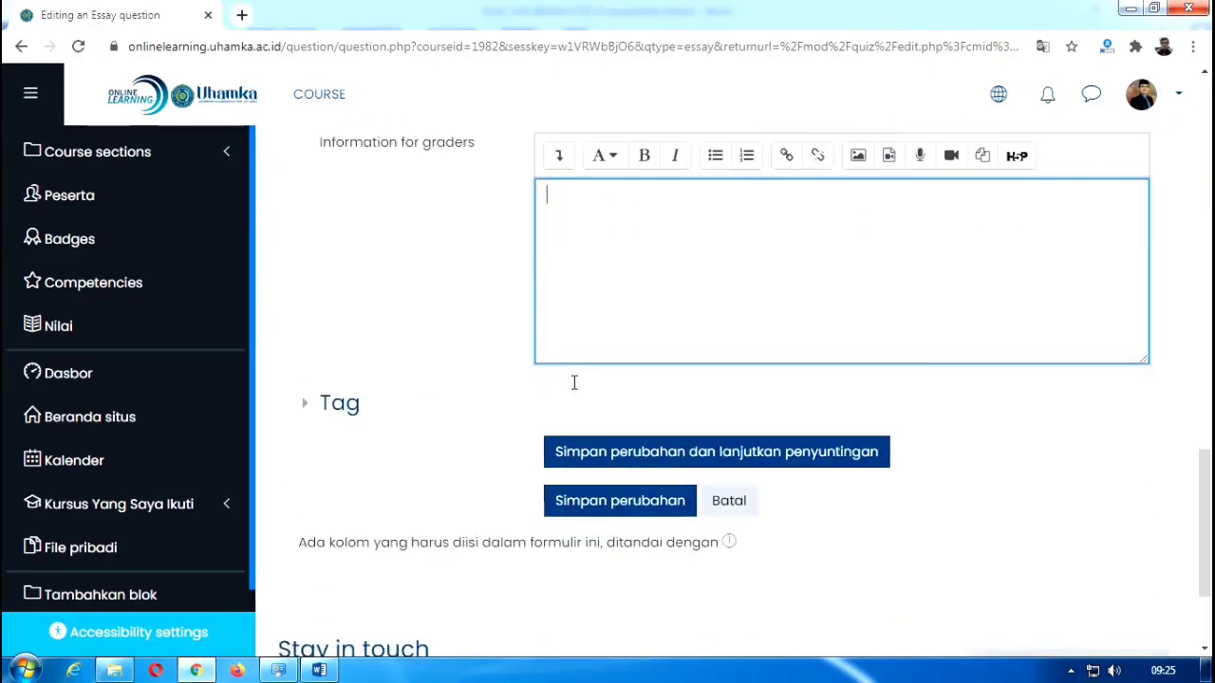
Step: Save the first essay question and add another new question of type Essay after it in the quiz
left_click(622, 503)
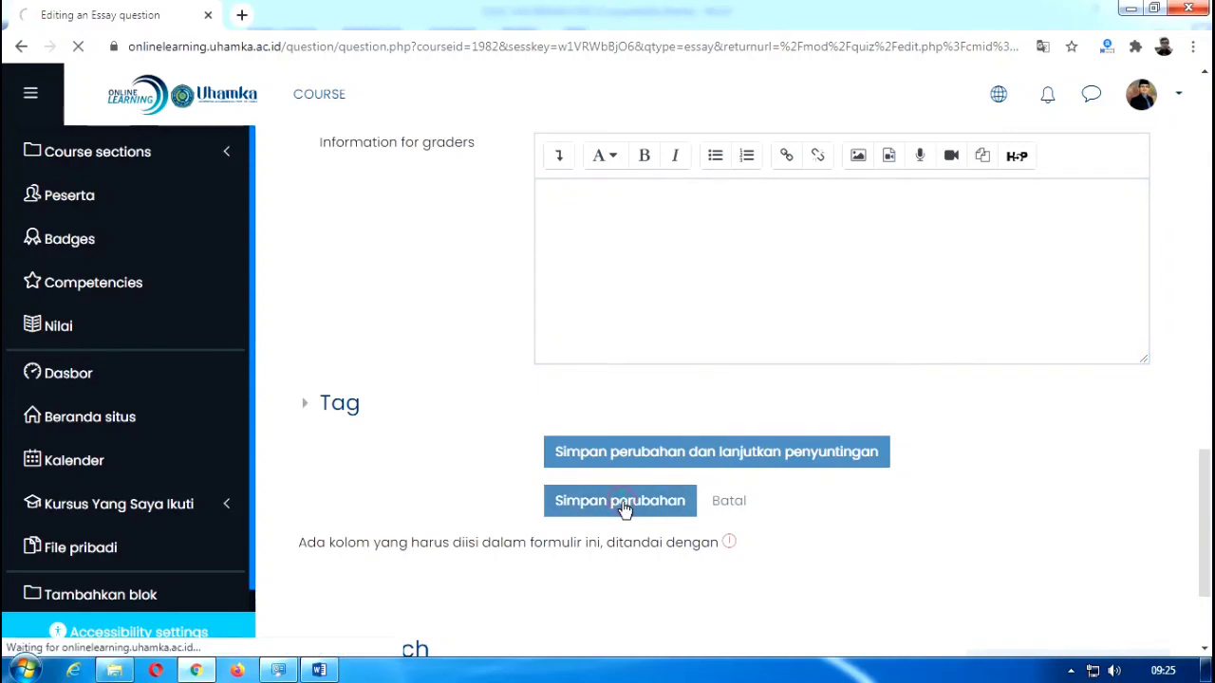
scroll(629, 414, "down", 3)
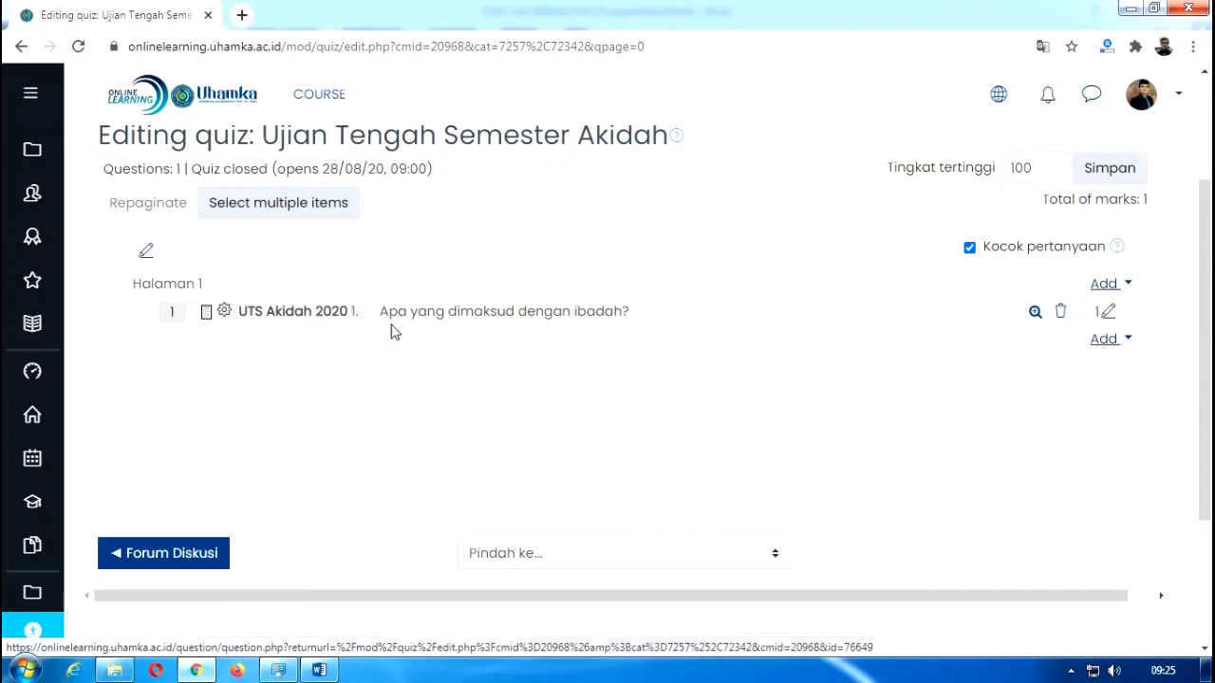
left_click(1105, 340)
left_click(1060, 370)
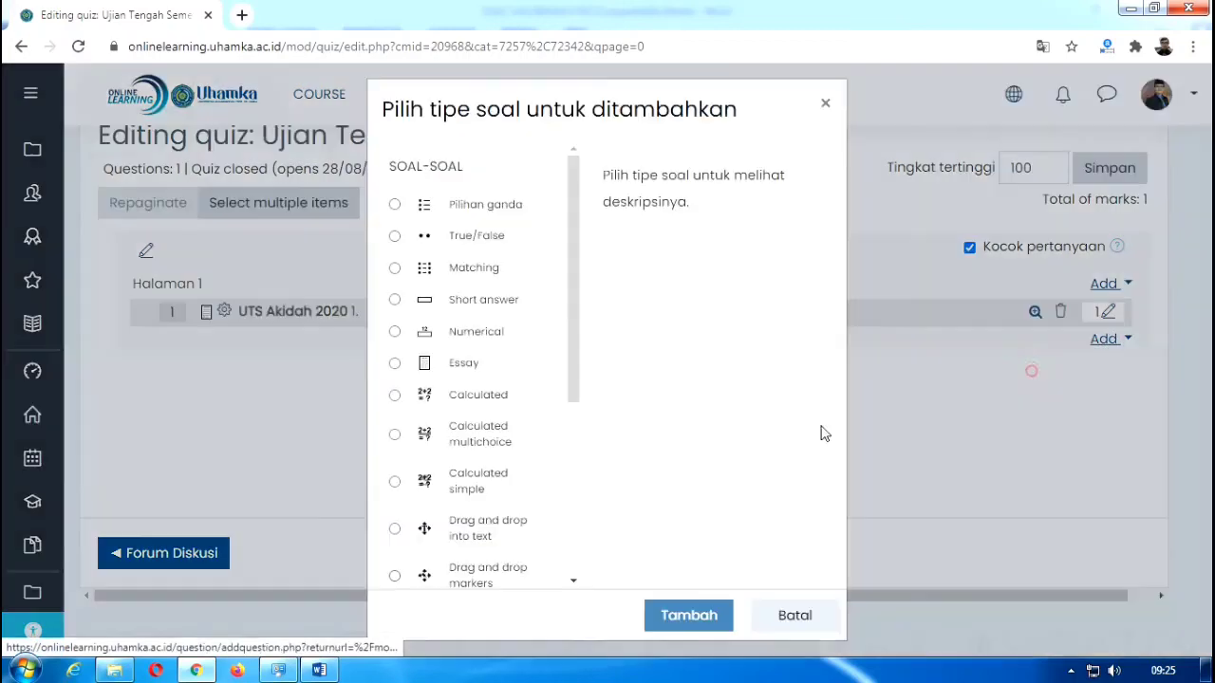
left_click(465, 366)
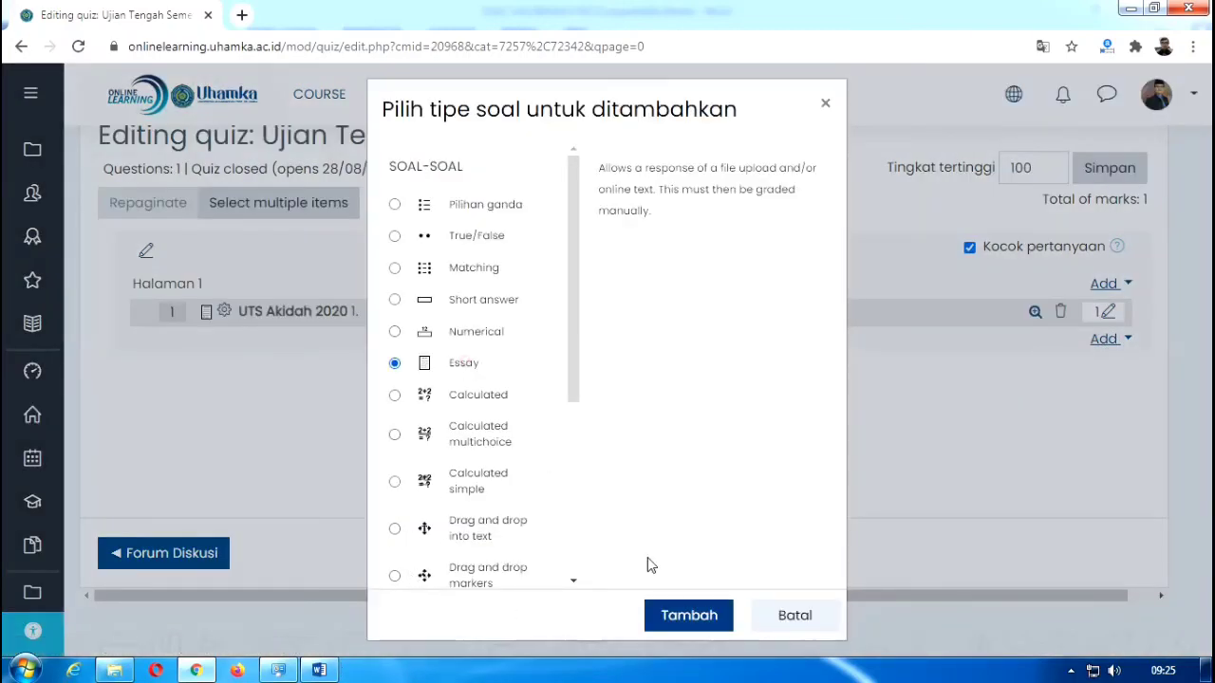
left_click(687, 613)
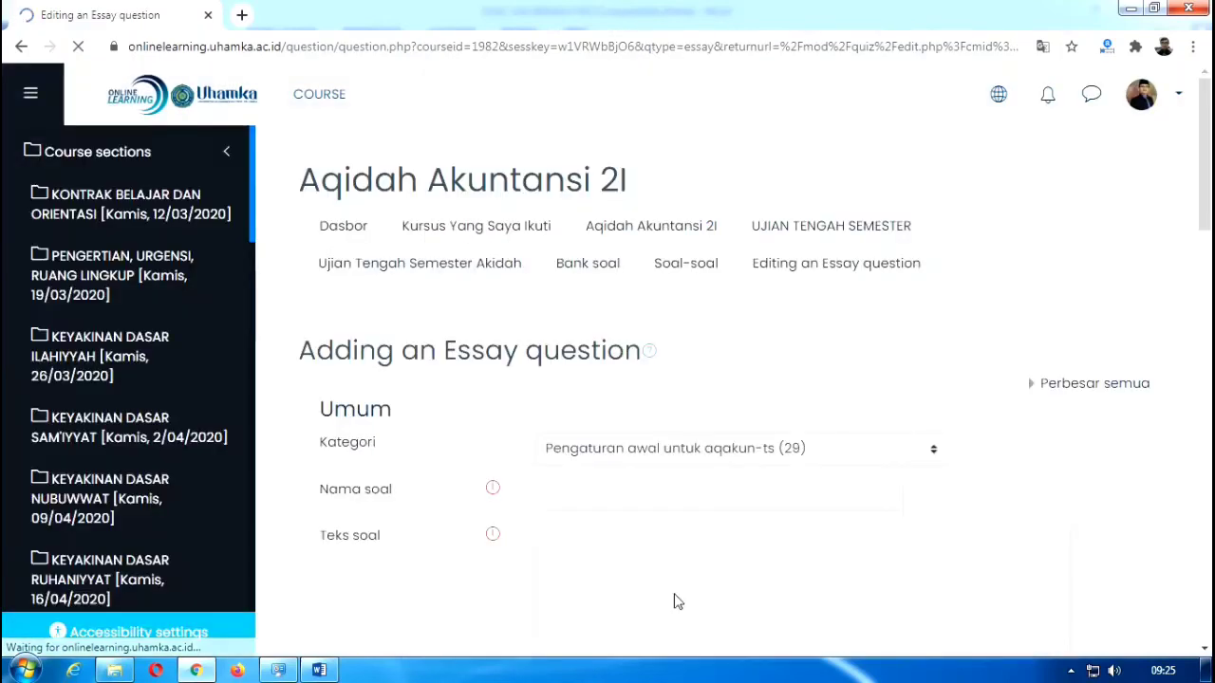
Step: Name the new essay question (Nama soal) "Soal UTS Akidah 2020" and copy that name
left_click(548, 494)
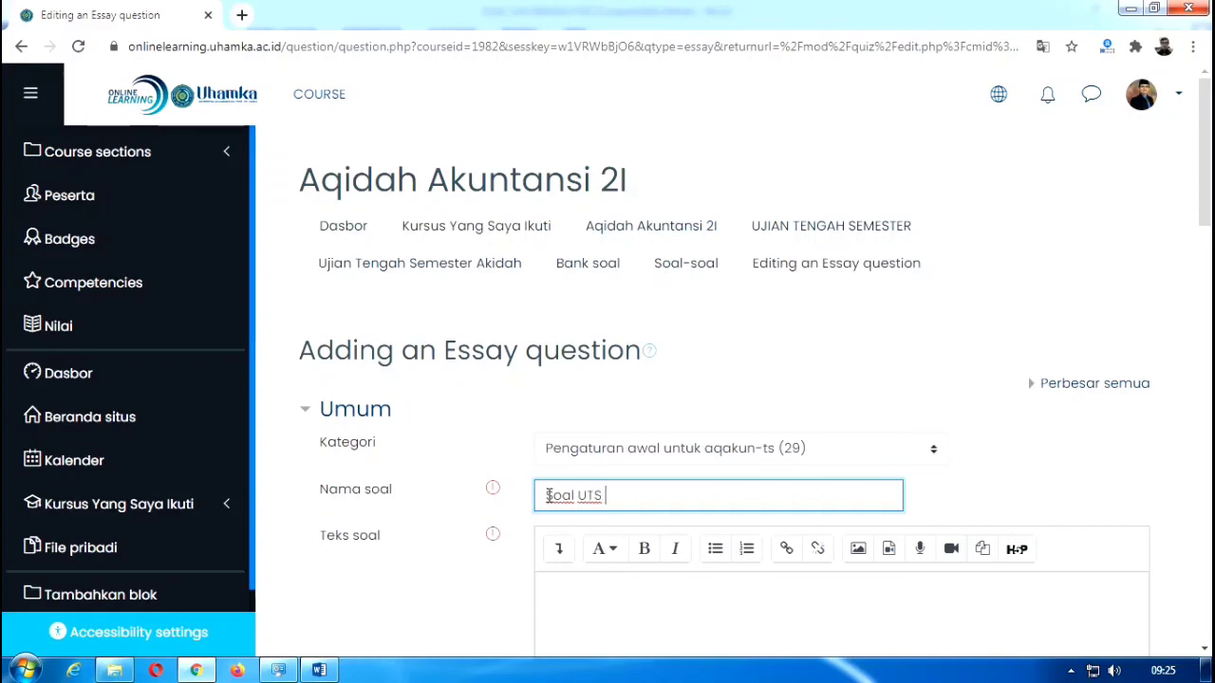
type("Soal UTS Akidah ")
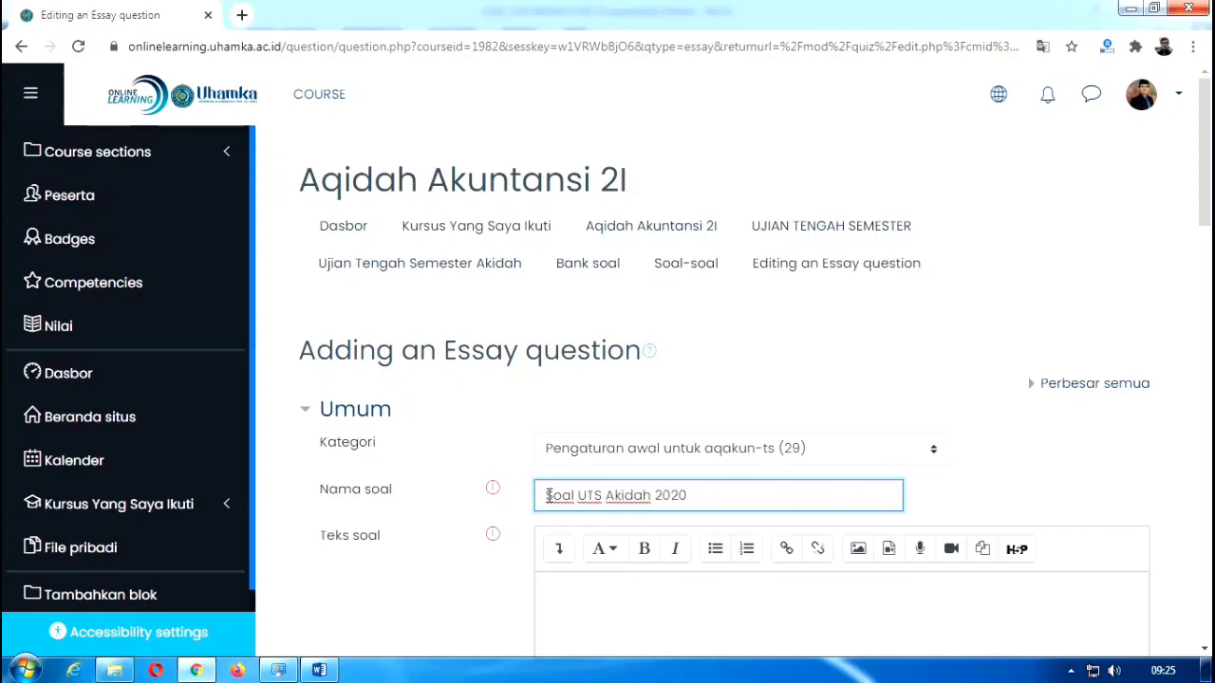
type("2020")
left_click_drag(693, 488, 503, 503)
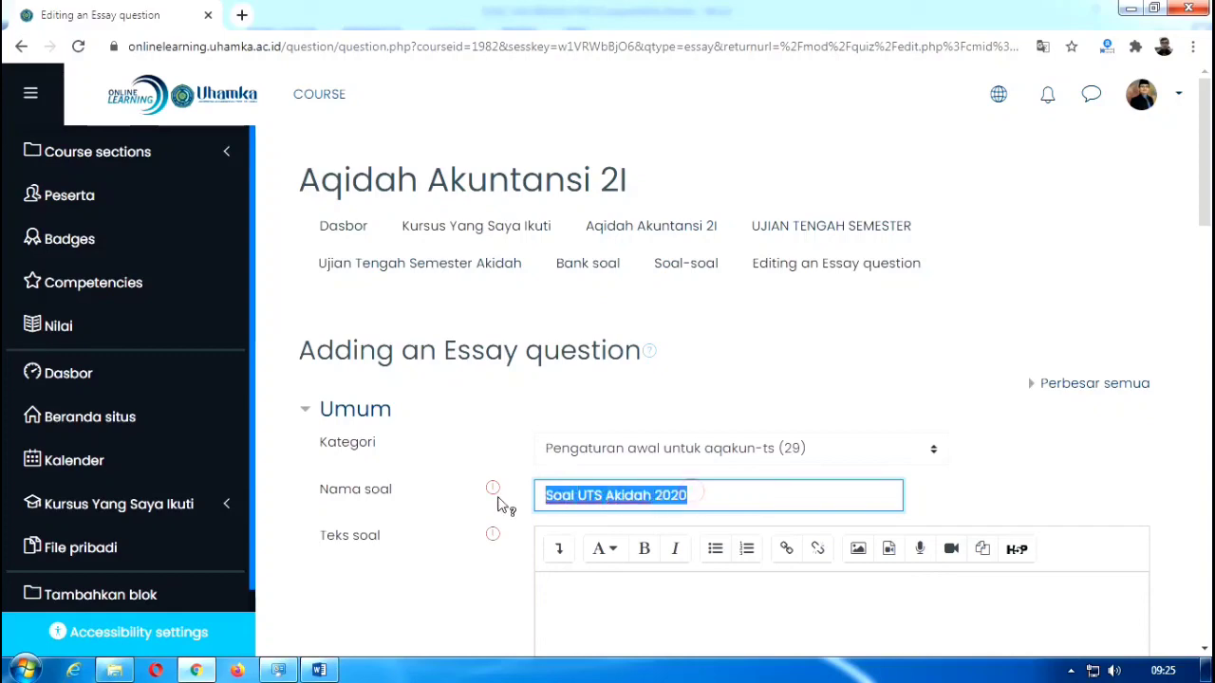
right_click(567, 489)
left_click(608, 276)
Step: Switch to Word and copy question 2, about ibadah mahdhah and ghairu mahdah, from the exam document
left_click(320, 671)
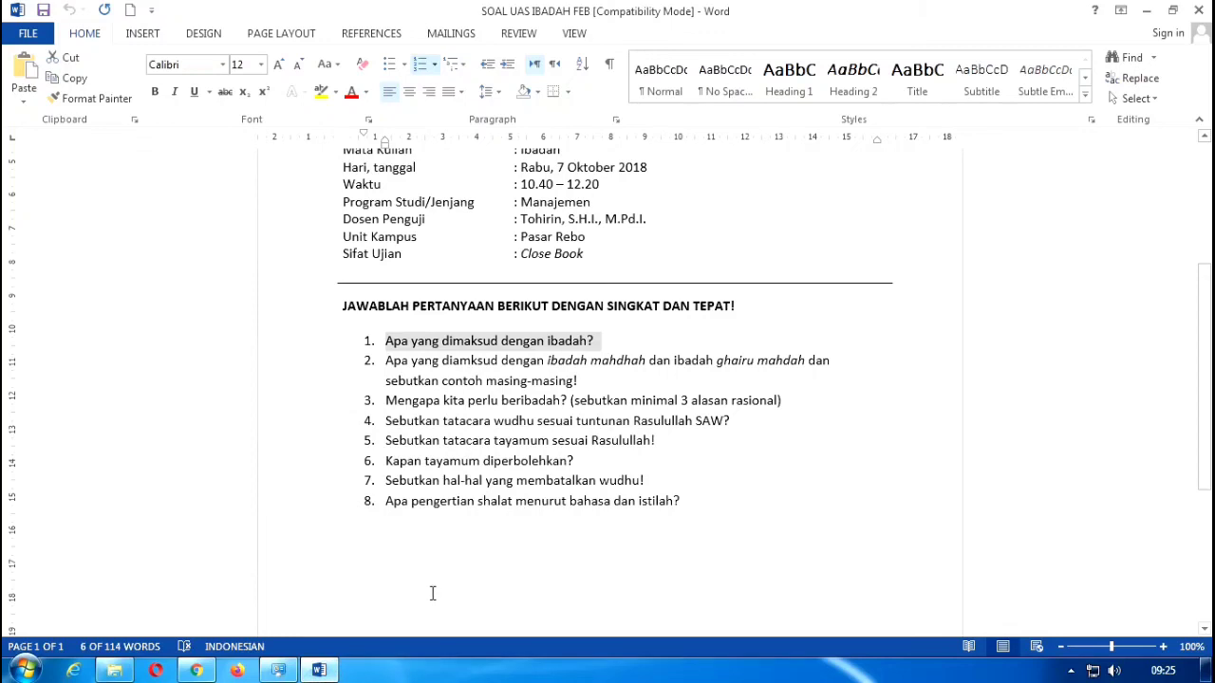
left_click(458, 533)
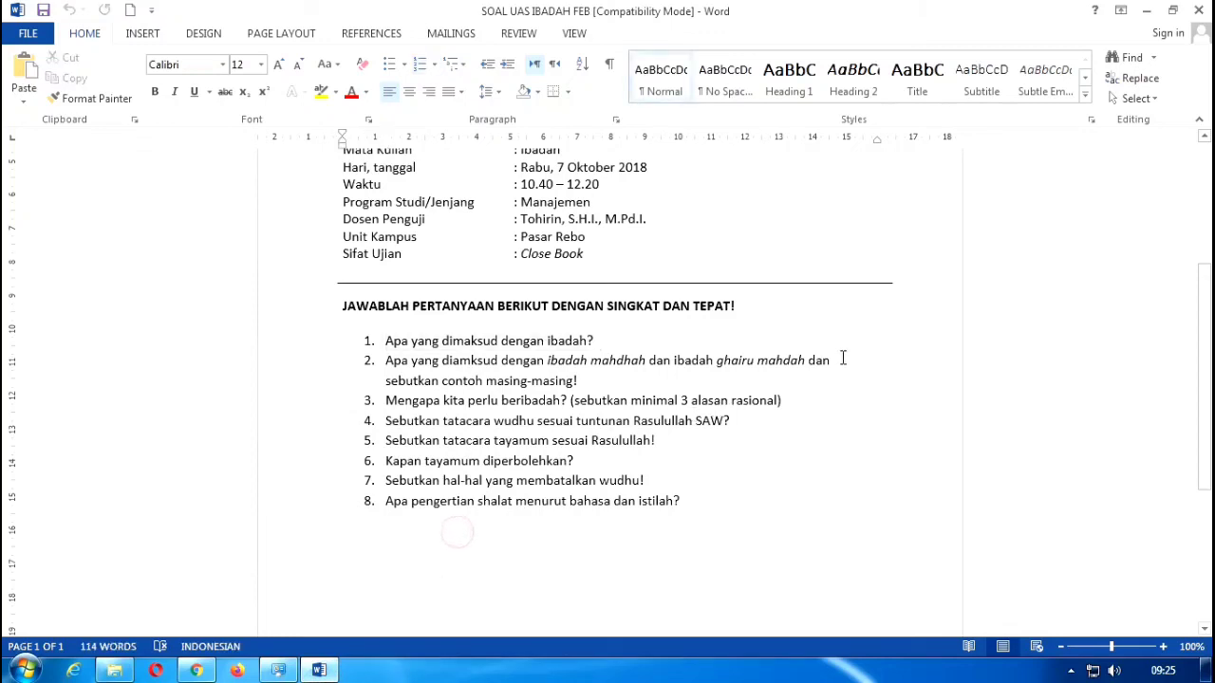
left_click_drag(578, 380, 389, 362)
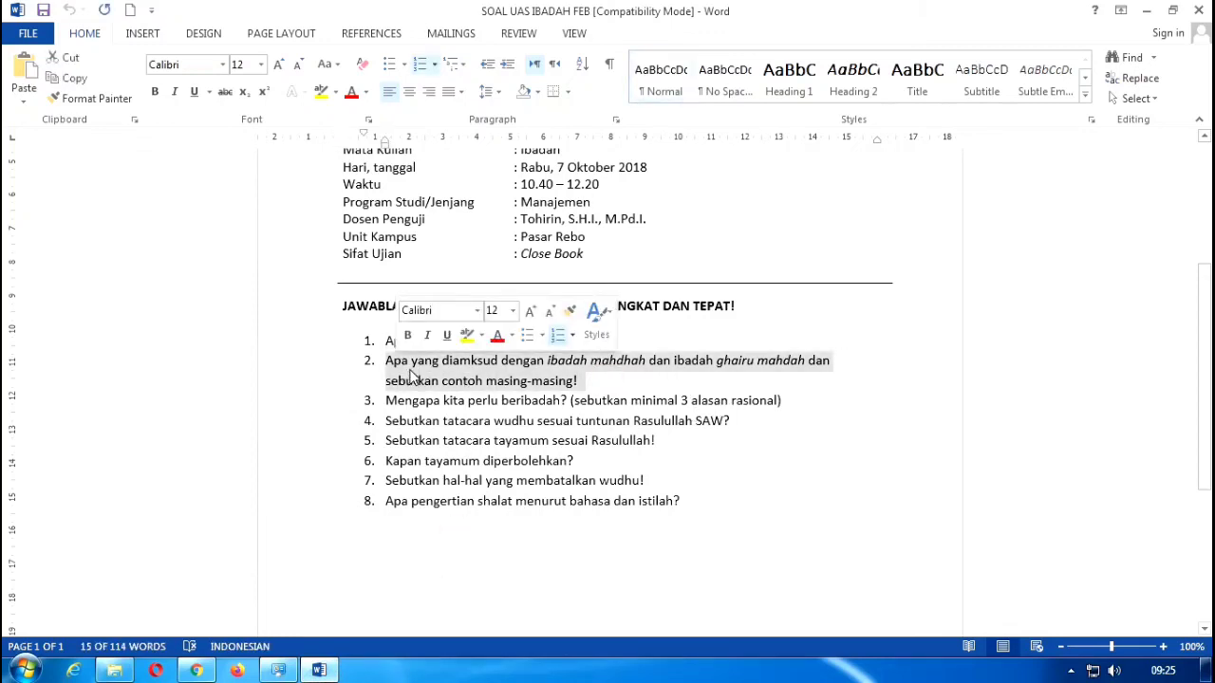
right_click(423, 379)
left_click(463, 47)
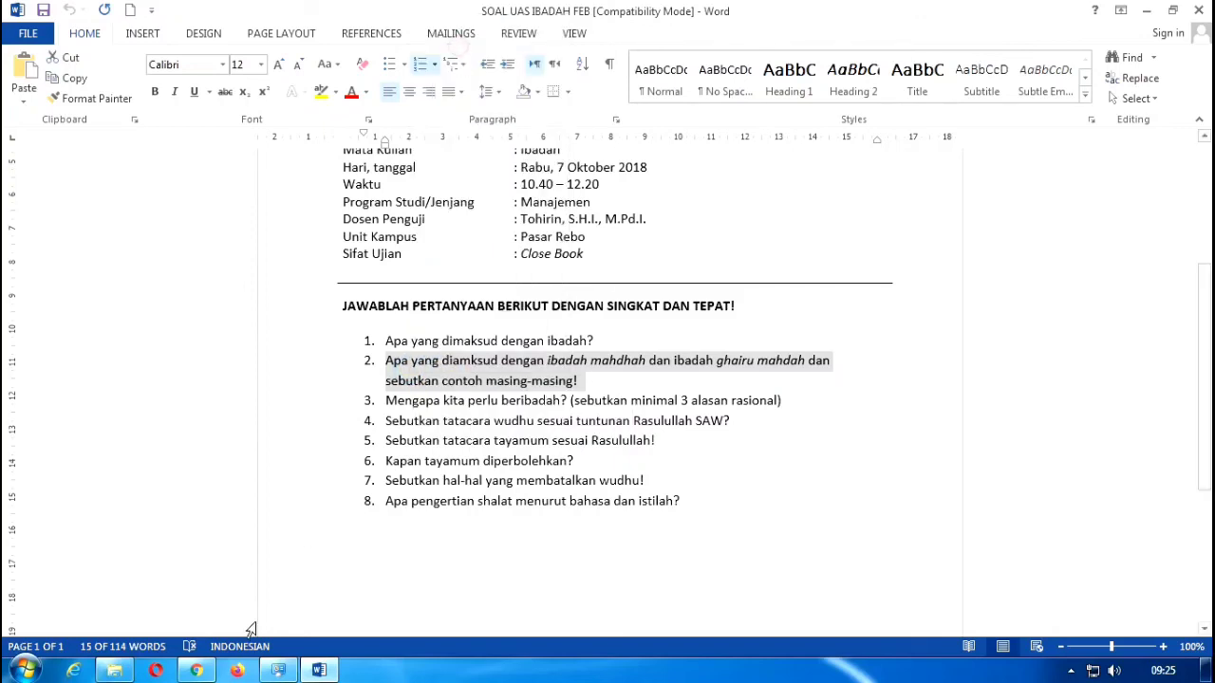
Step: Switch to Chrome and paste the second exam question into the new essay question's text (Teks soal)
left_click(213, 671)
left_click(594, 586)
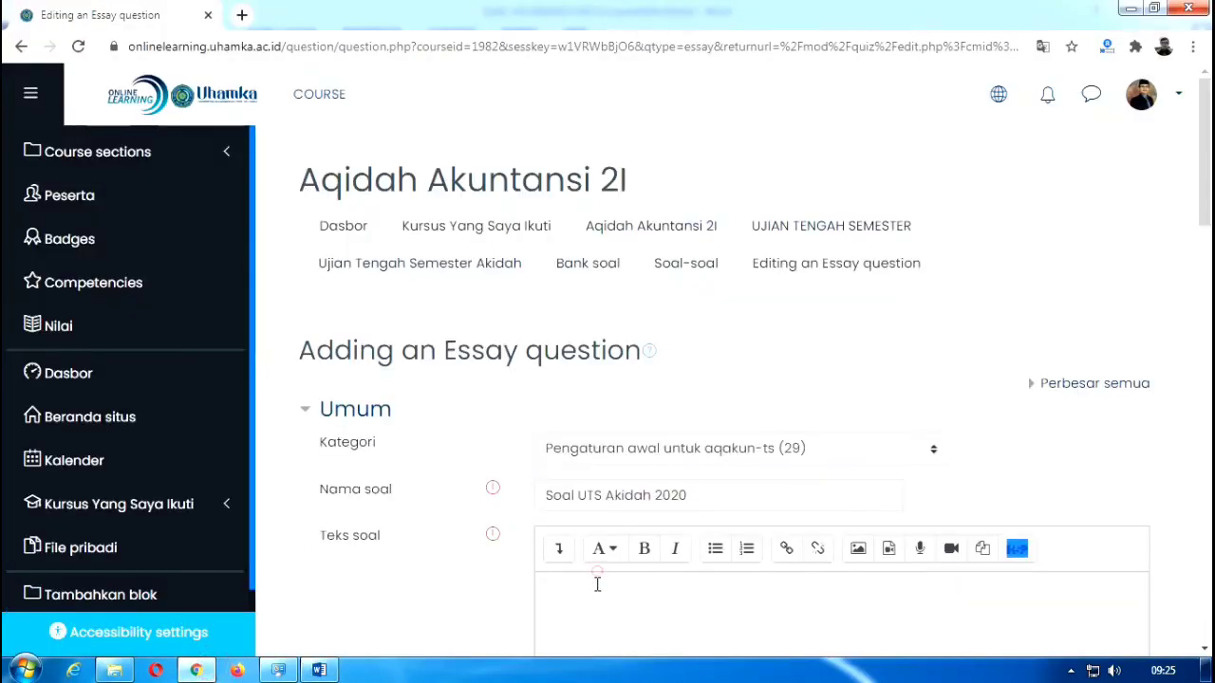
right_click(594, 589)
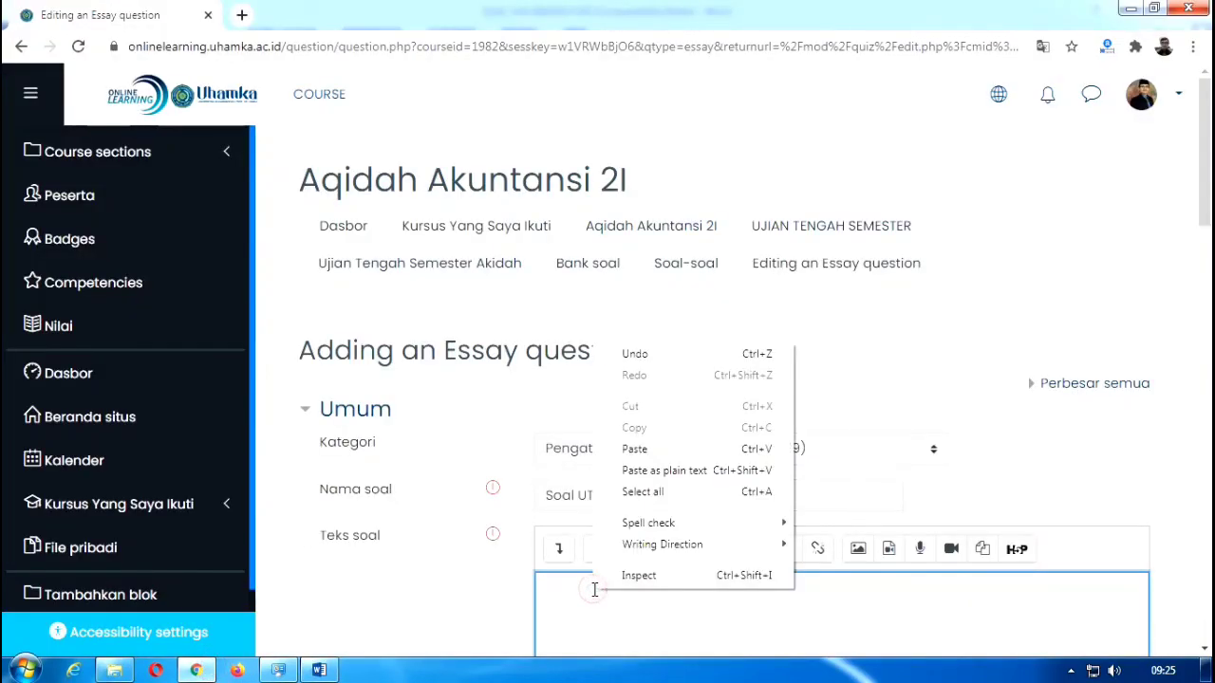
left_click(643, 446)
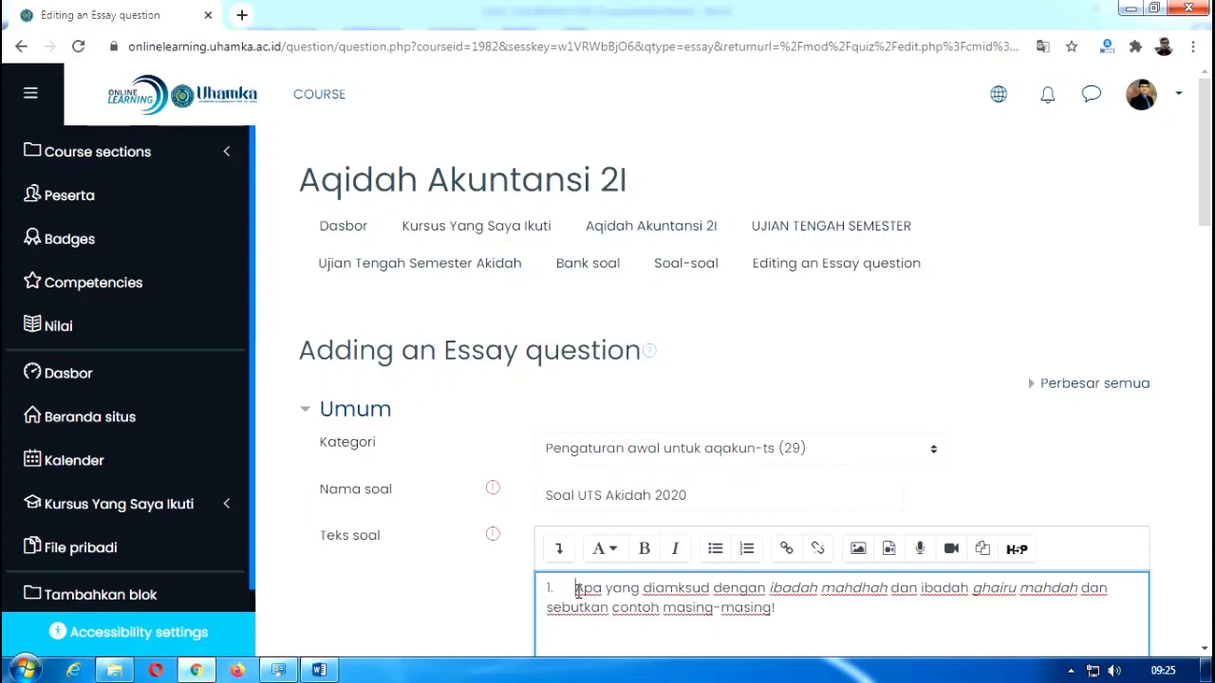
Step: Replace the pasted list number and extra spacing before the question text with "2."
key("BackSpace")
key("BackSpace")
key("BackSpace")
key("BackSpace")
key("BackSpace")
key("BackSpace")
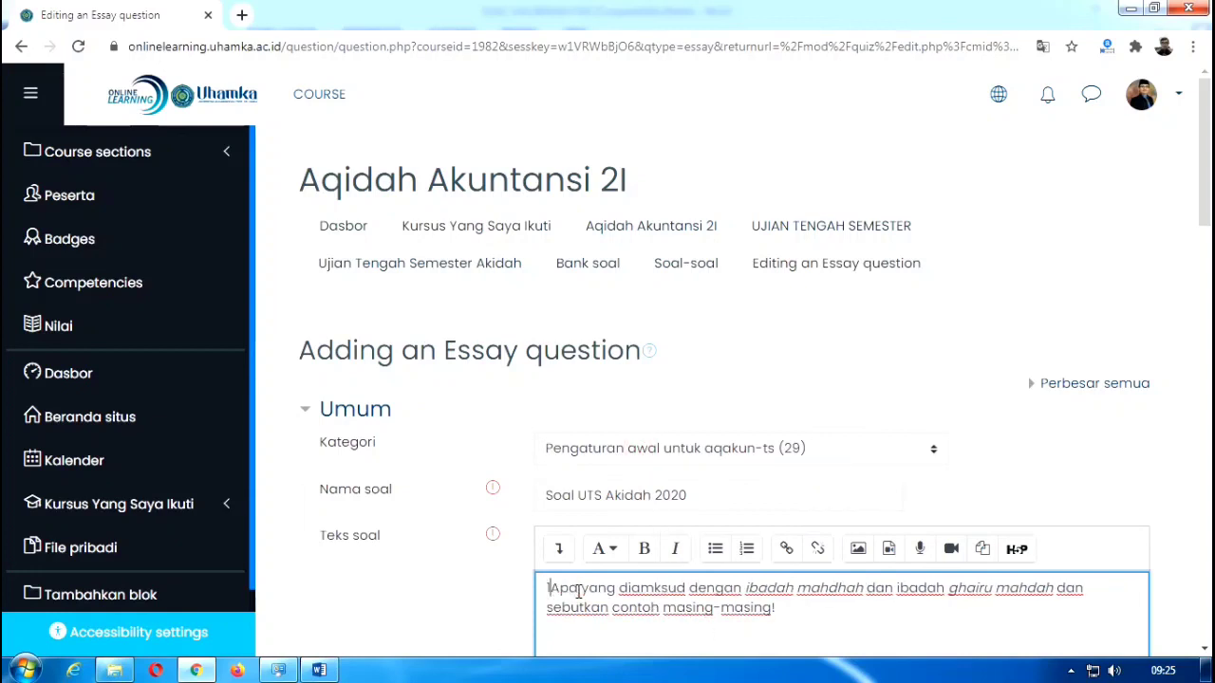
type("12.")
key("BackSpace")
key("BackSpace")
key("BackSpace")
key("BackSpace")
type("2.")
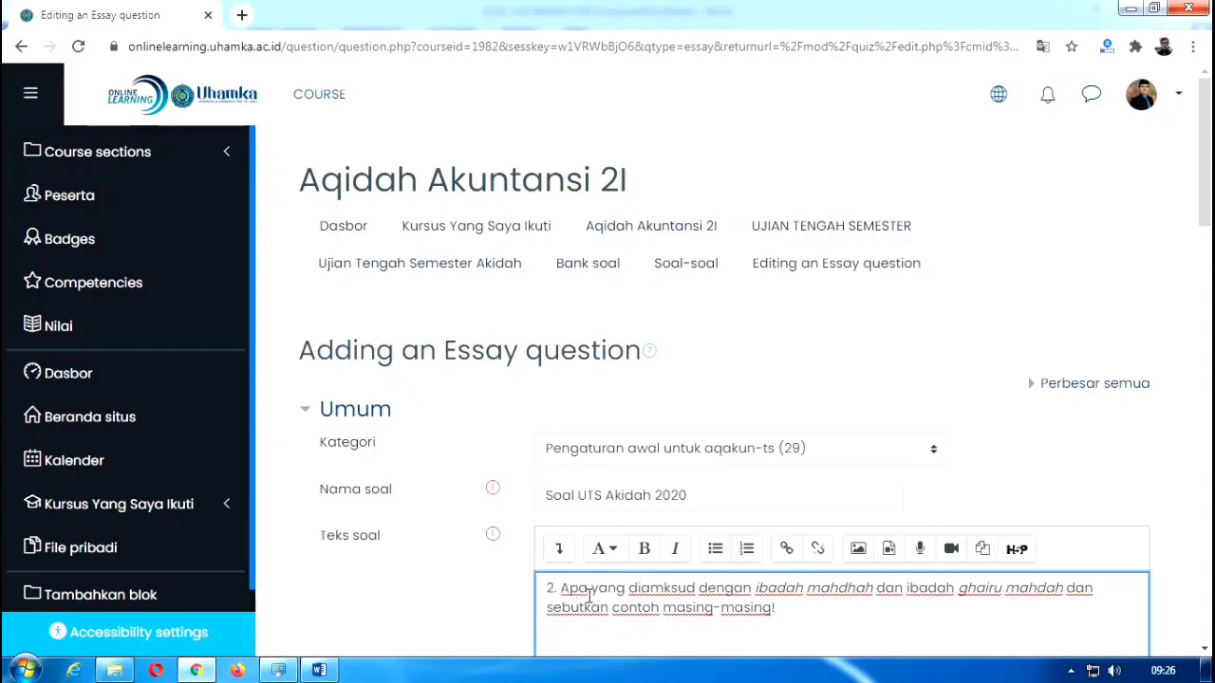
Step: Save the second essay question to the quiz with its remaining settings left at their defaults
scroll(673, 593, "down", 9)
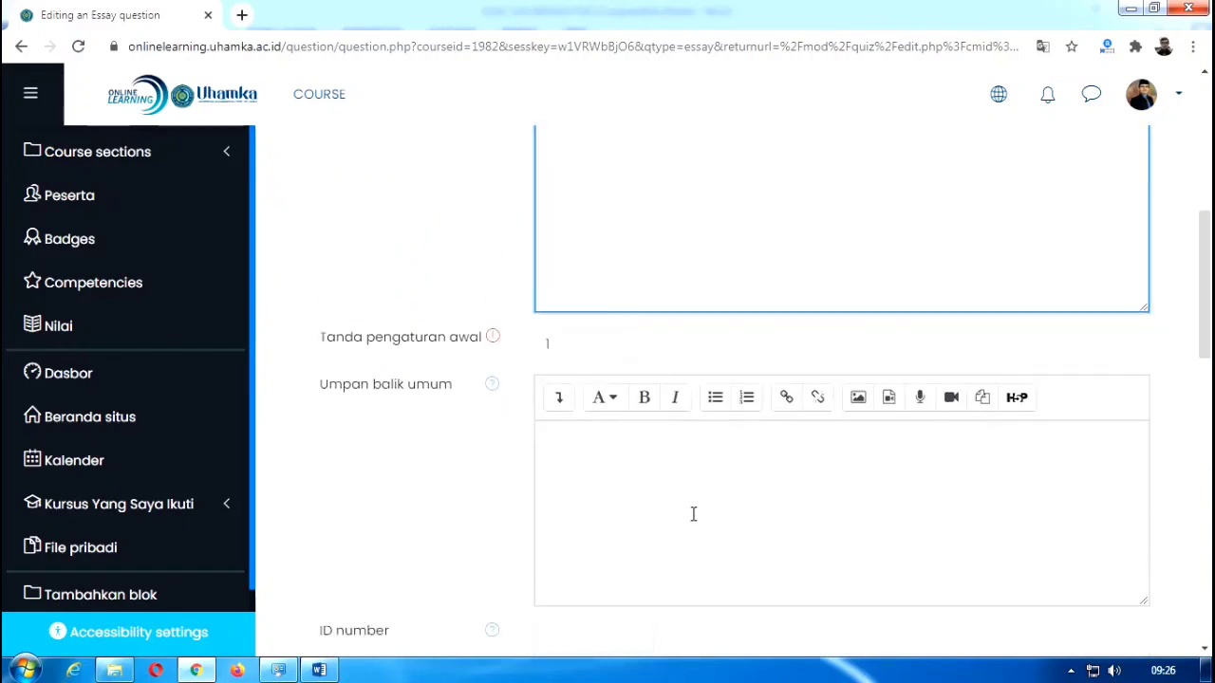
scroll(702, 510, "down", 3)
scroll(691, 509, "down", 2)
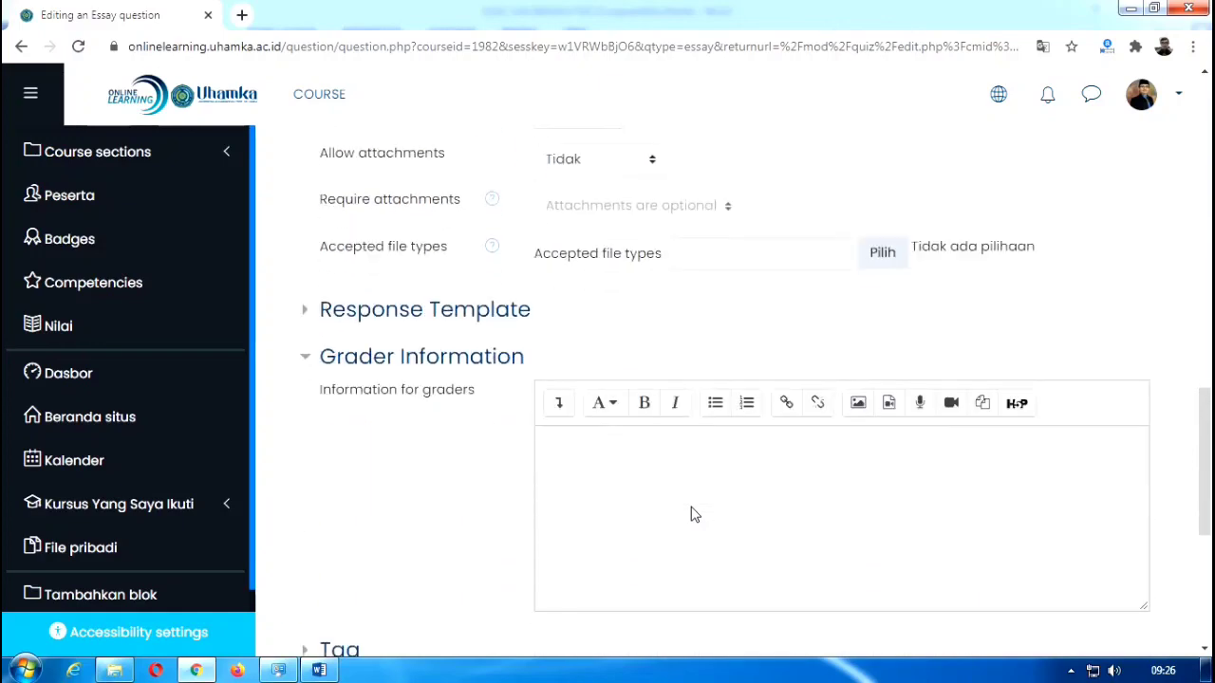
scroll(692, 510, "down", 4)
left_click(617, 396)
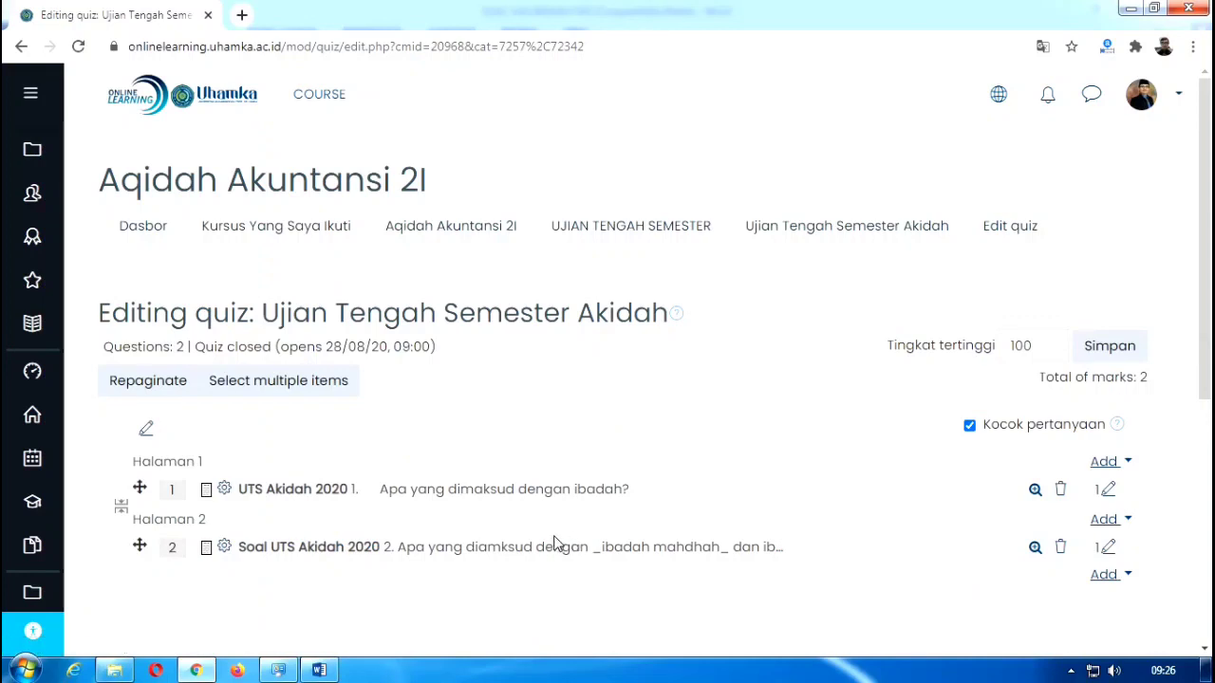
Step: Reopen the first question, "Apa yang dimaksud dengan ibadah?", review its editing form and save it
scroll(560, 542, "down", 1)
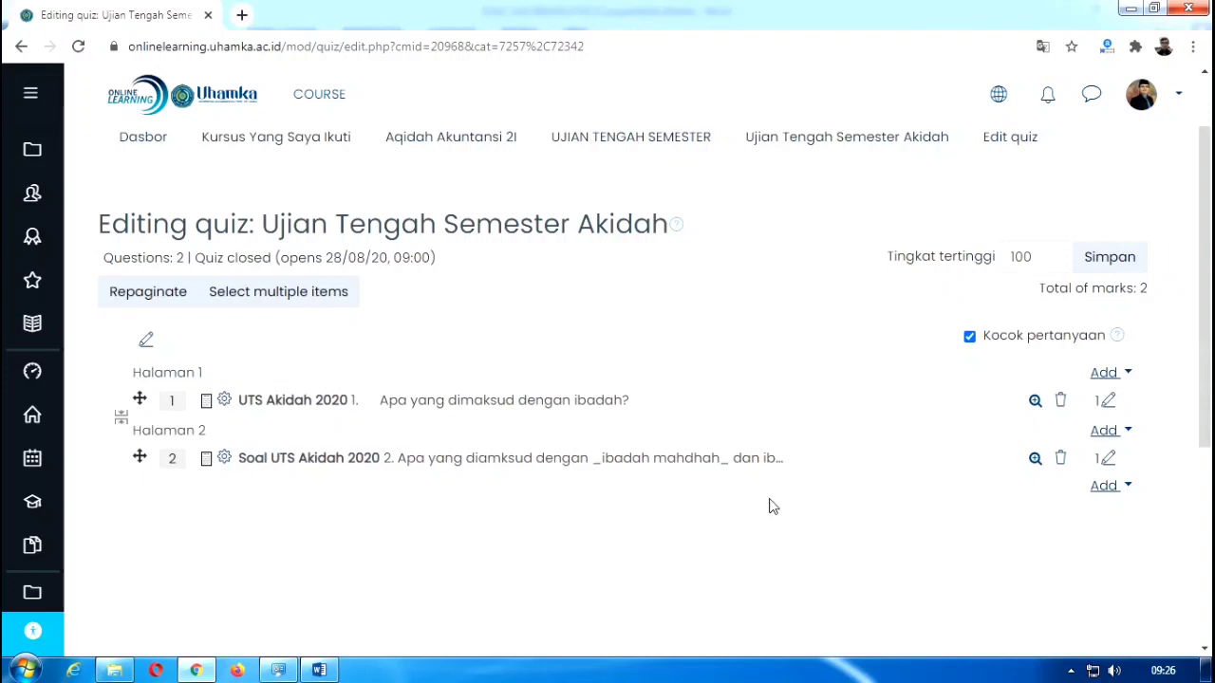
scroll(690, 535, "down", 2)
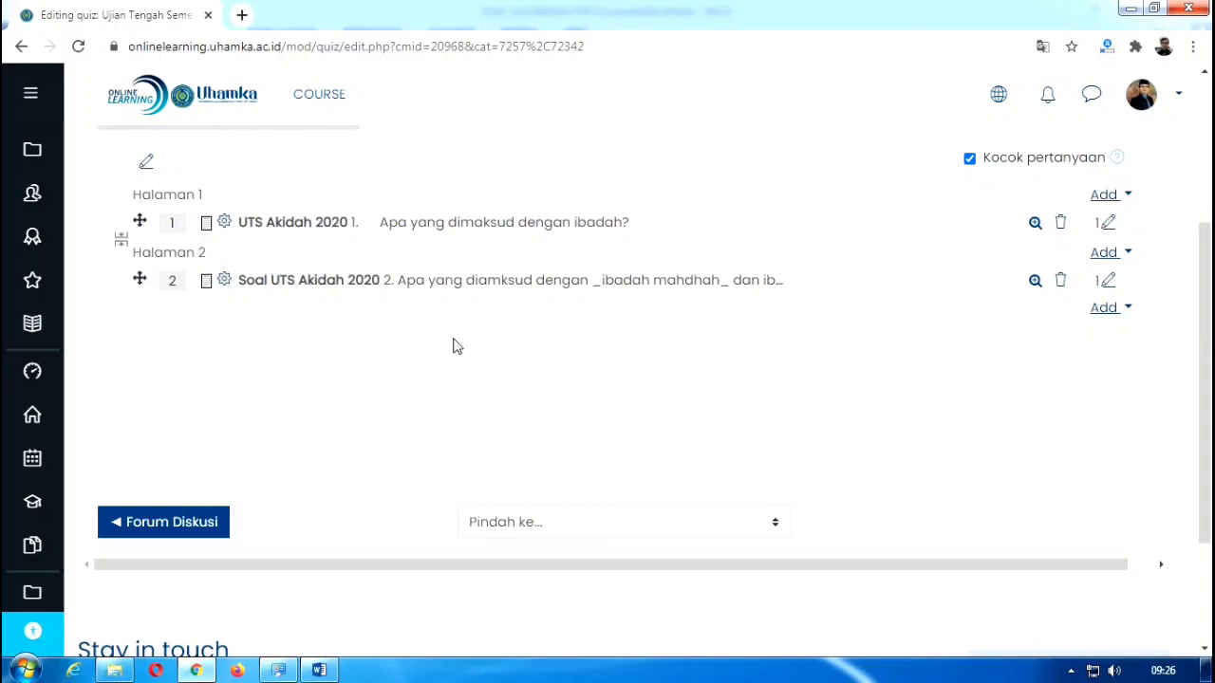
left_click(489, 226)
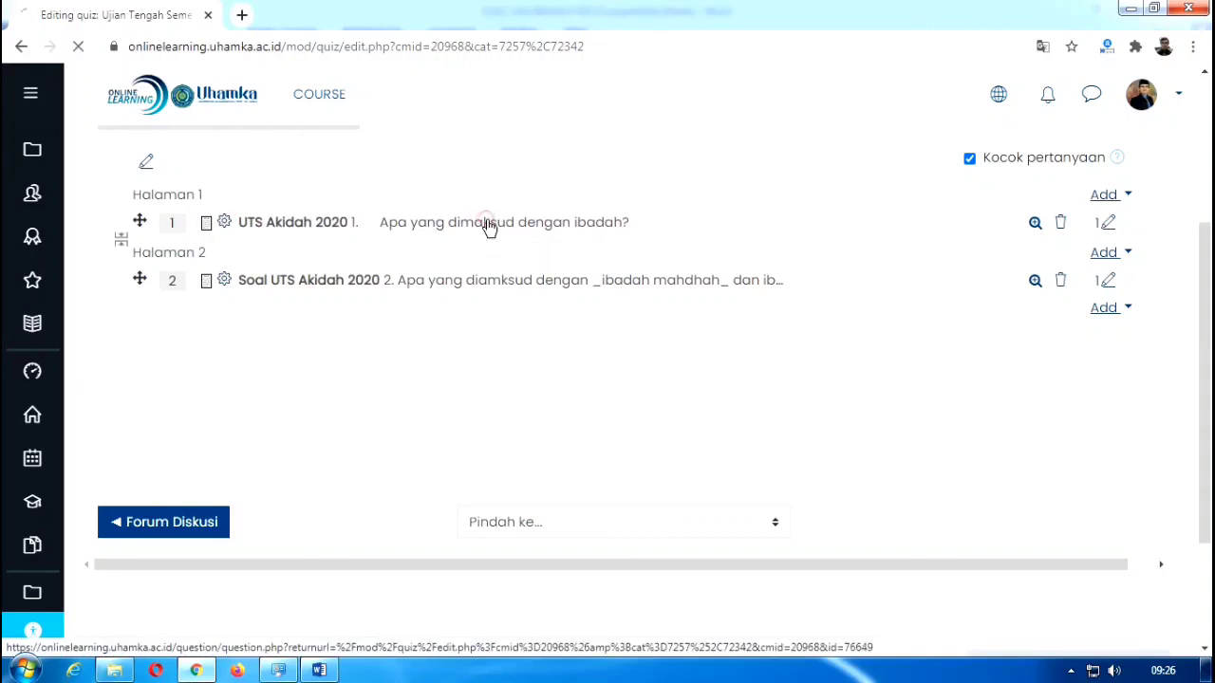
scroll(572, 398, "down", 2)
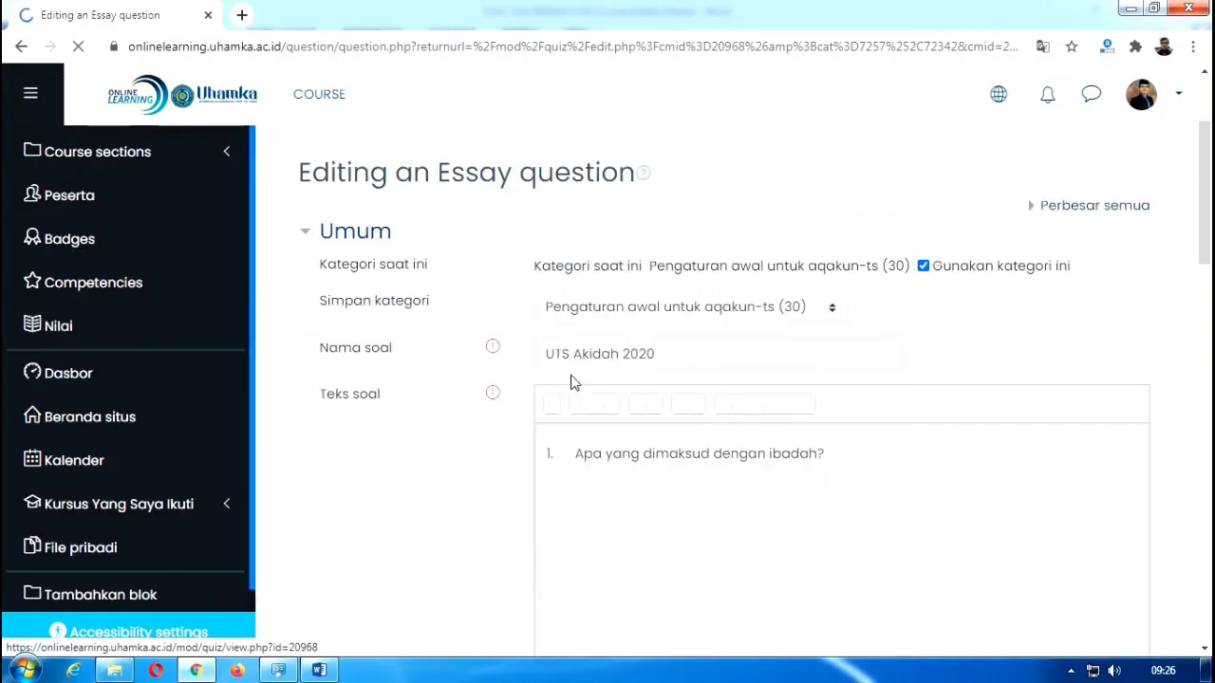
scroll(664, 434, "down", 10)
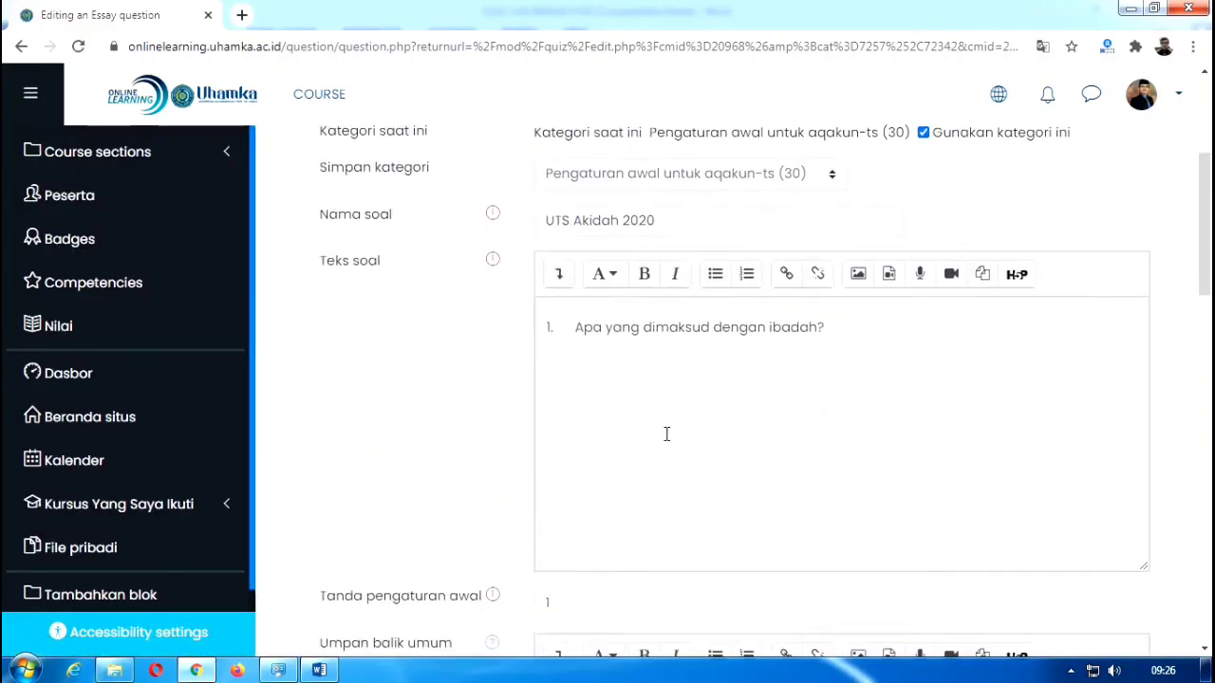
scroll(666, 433, "down", 8)
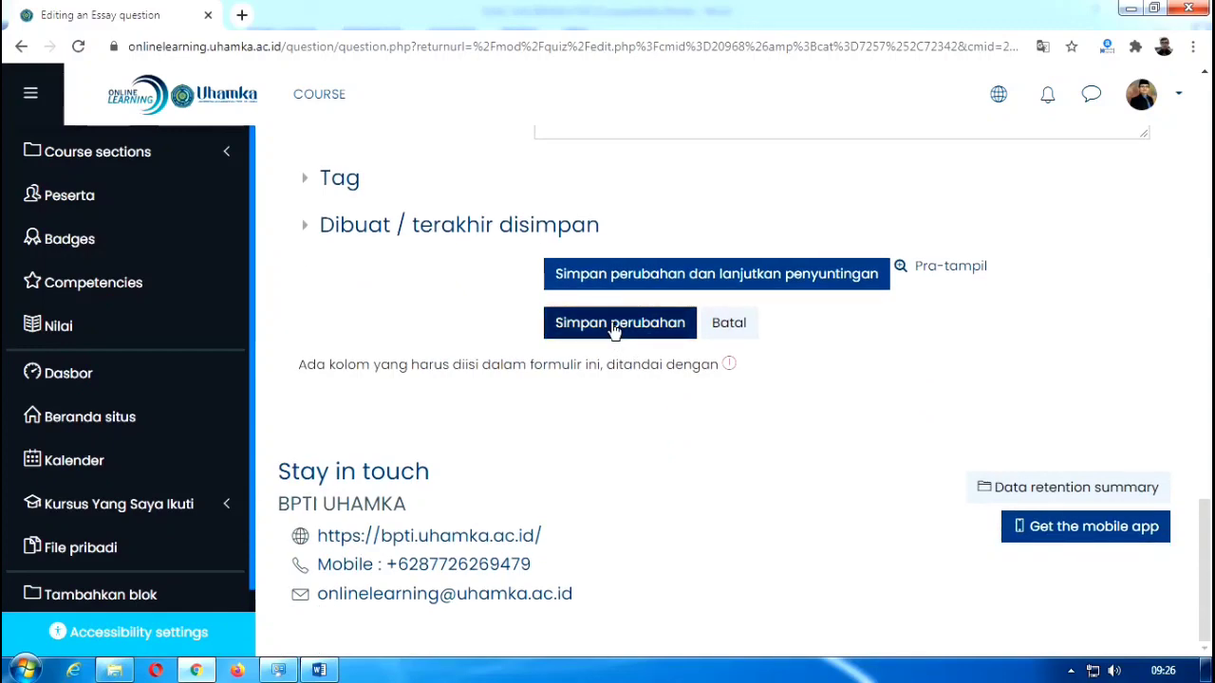
left_click(614, 327)
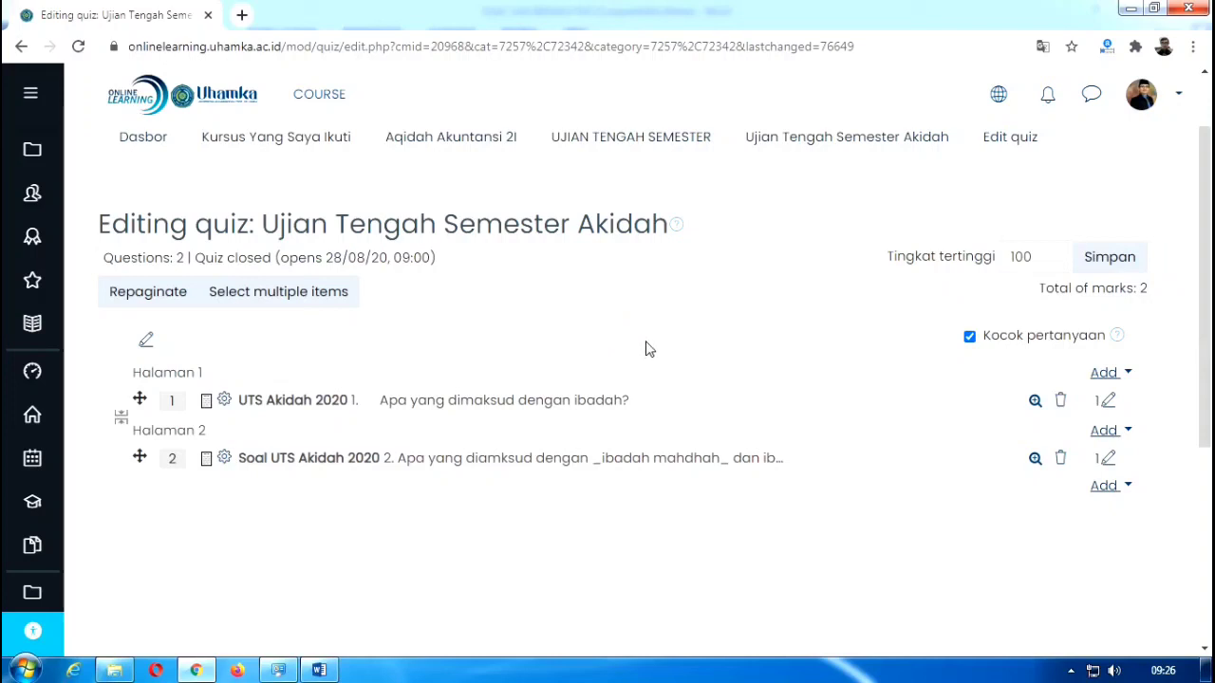
Step: Save the quiz's maximum grade (Tingkat tertinggi) and log out of the site
left_click(1110, 258)
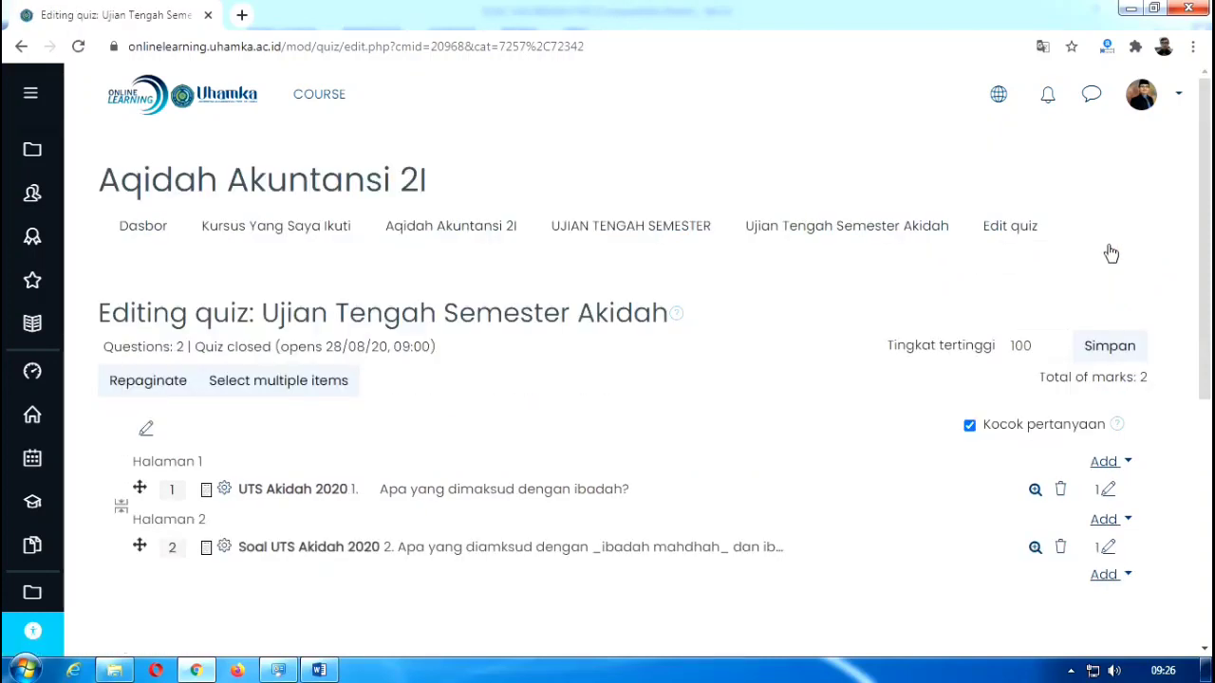
left_click(1179, 98)
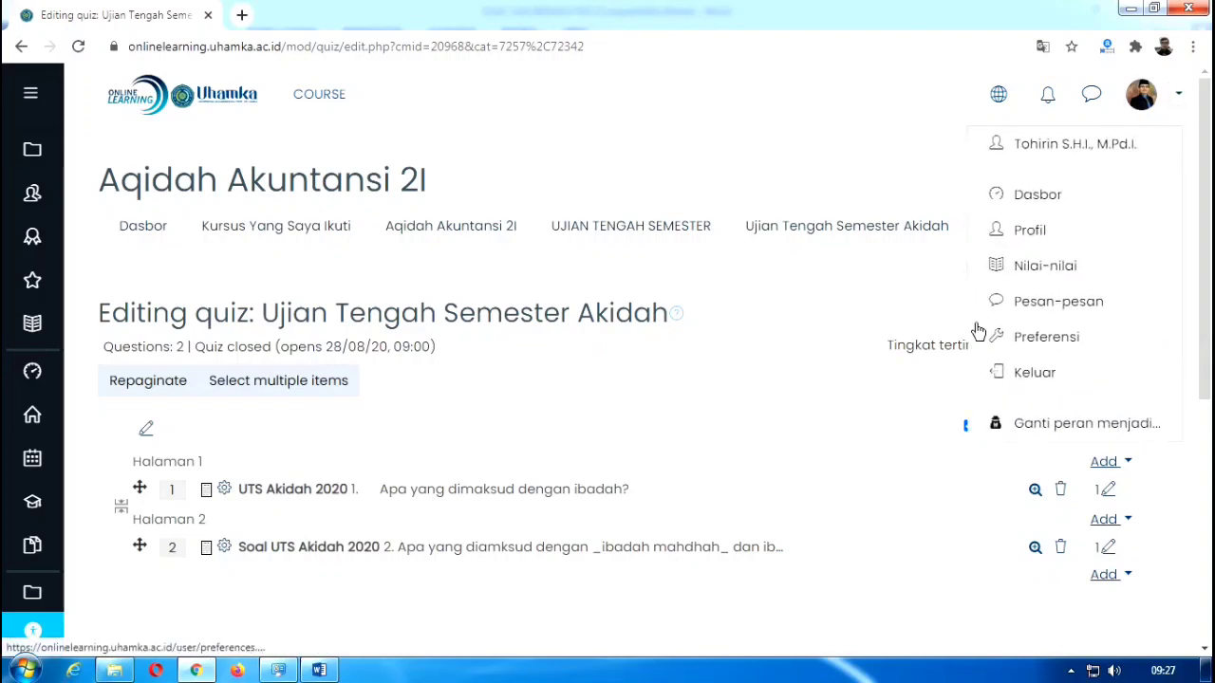
left_click(1022, 375)
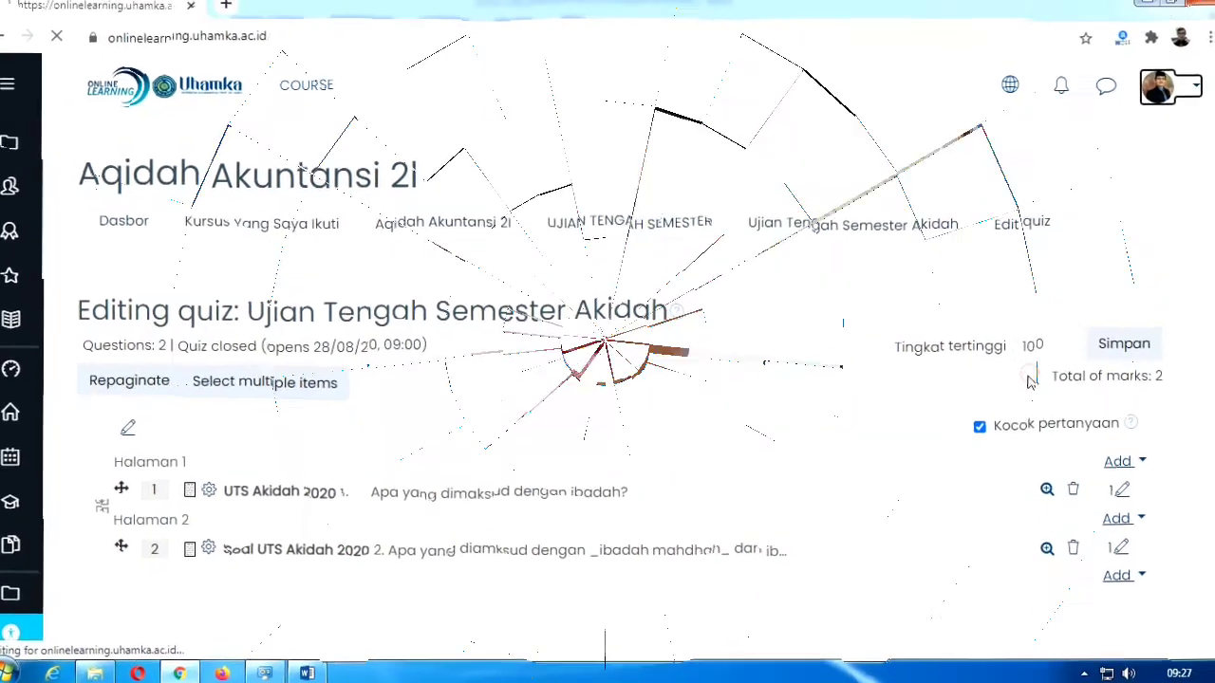